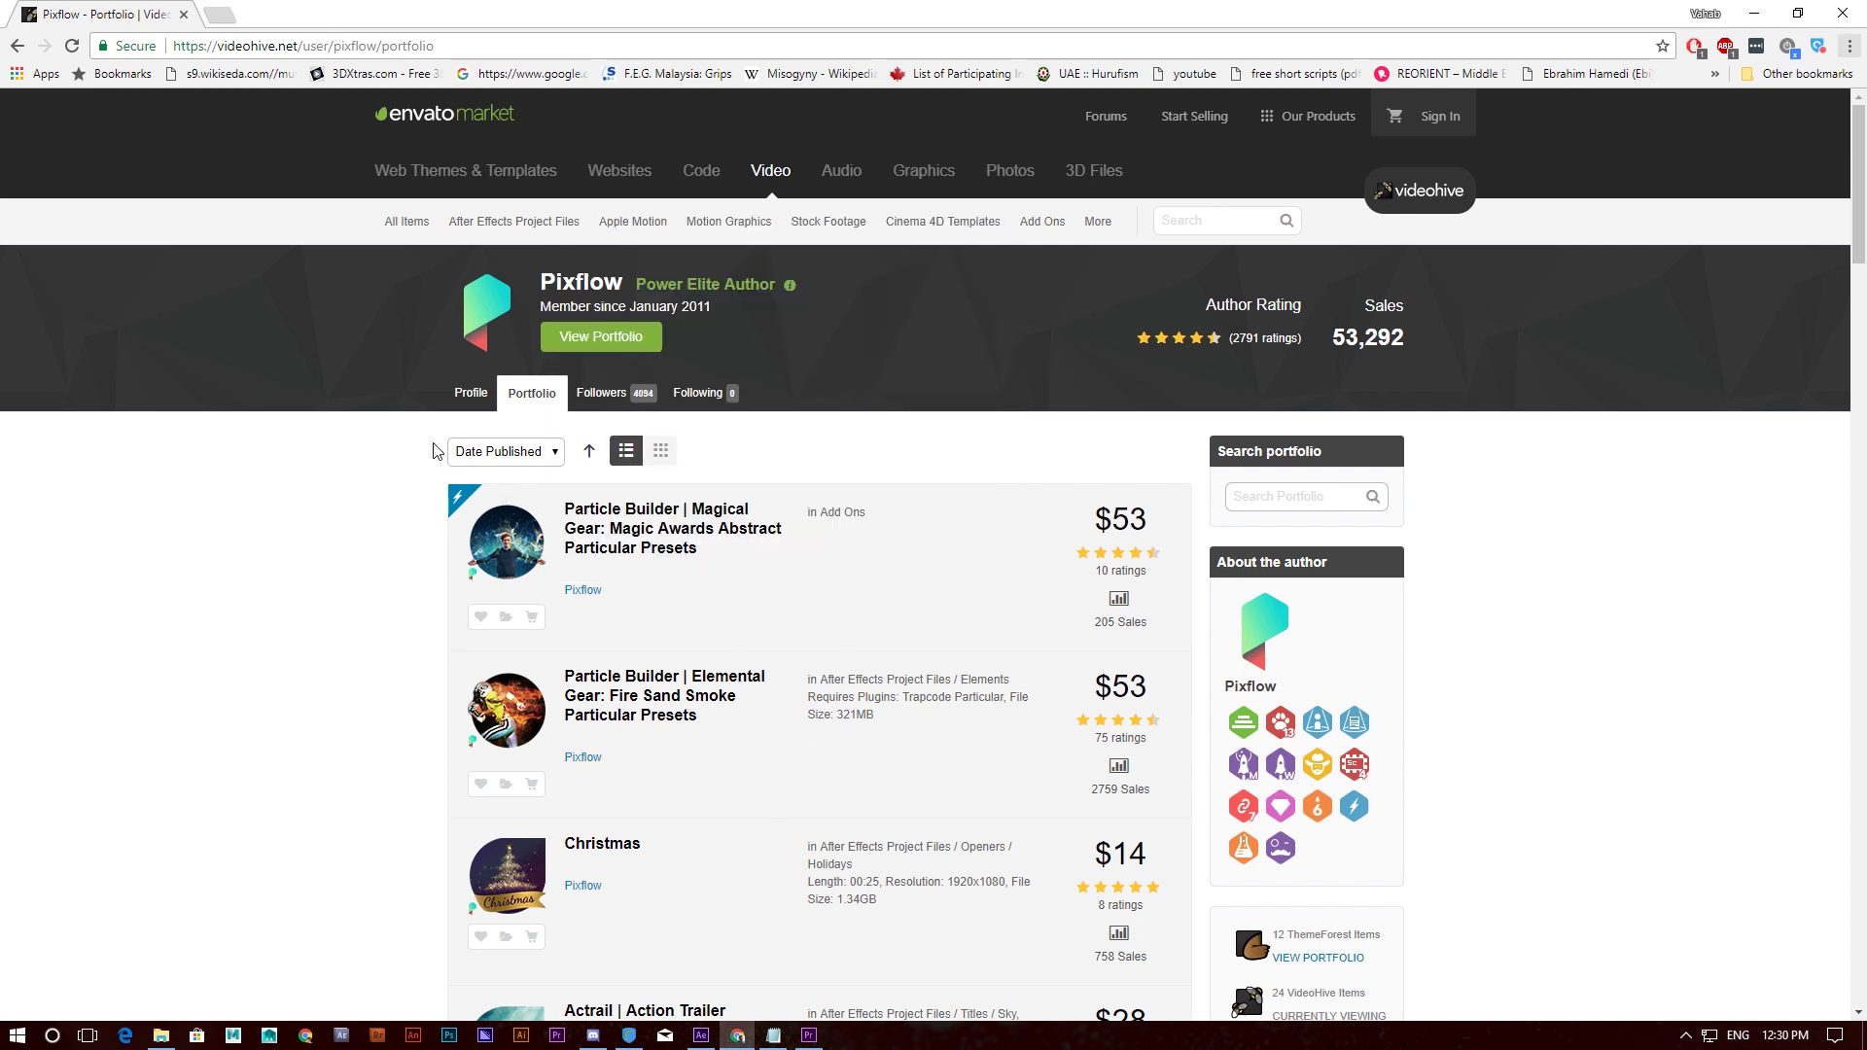
- Copy the Typoking folder in File Explorer
{"action": "scroll", "coordinate": [404, 505], "scroll_direction": "down", "scroll_amount": 5}
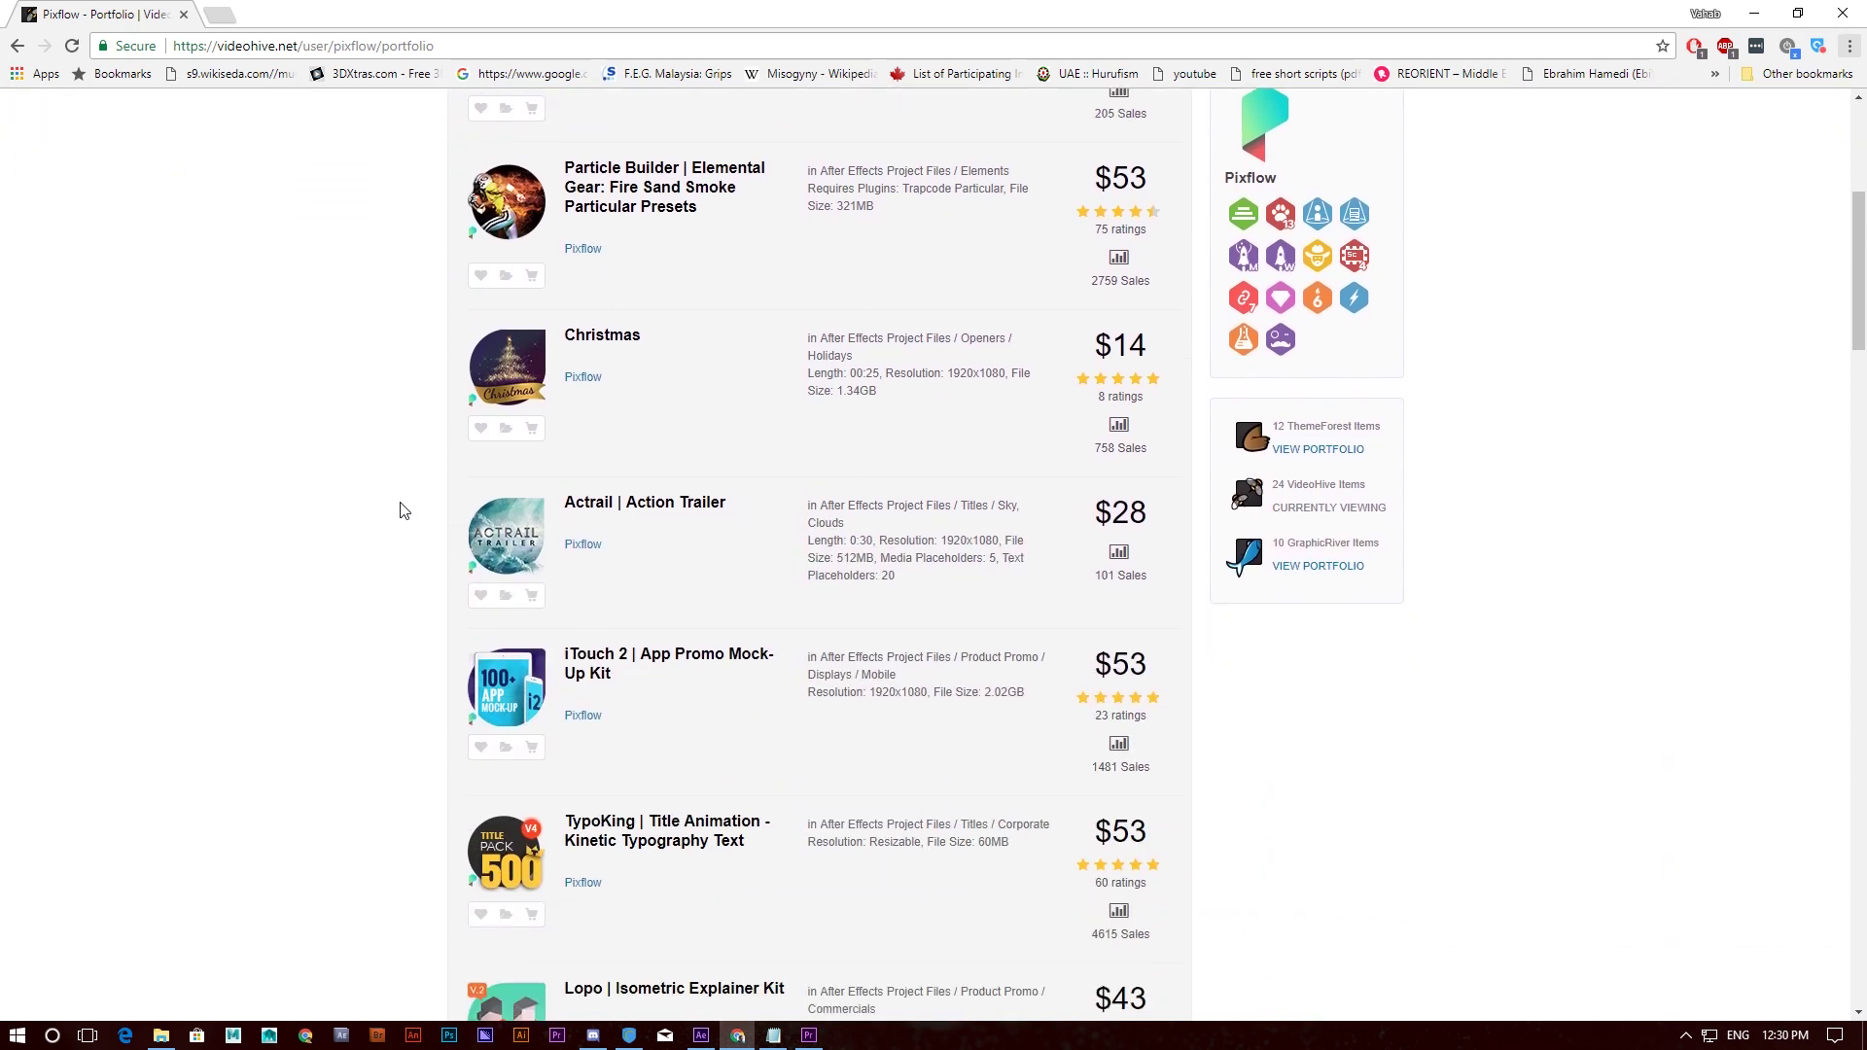
{"action": "scroll", "coordinate": [407, 515], "scroll_direction": "down", "scroll_amount": 3}
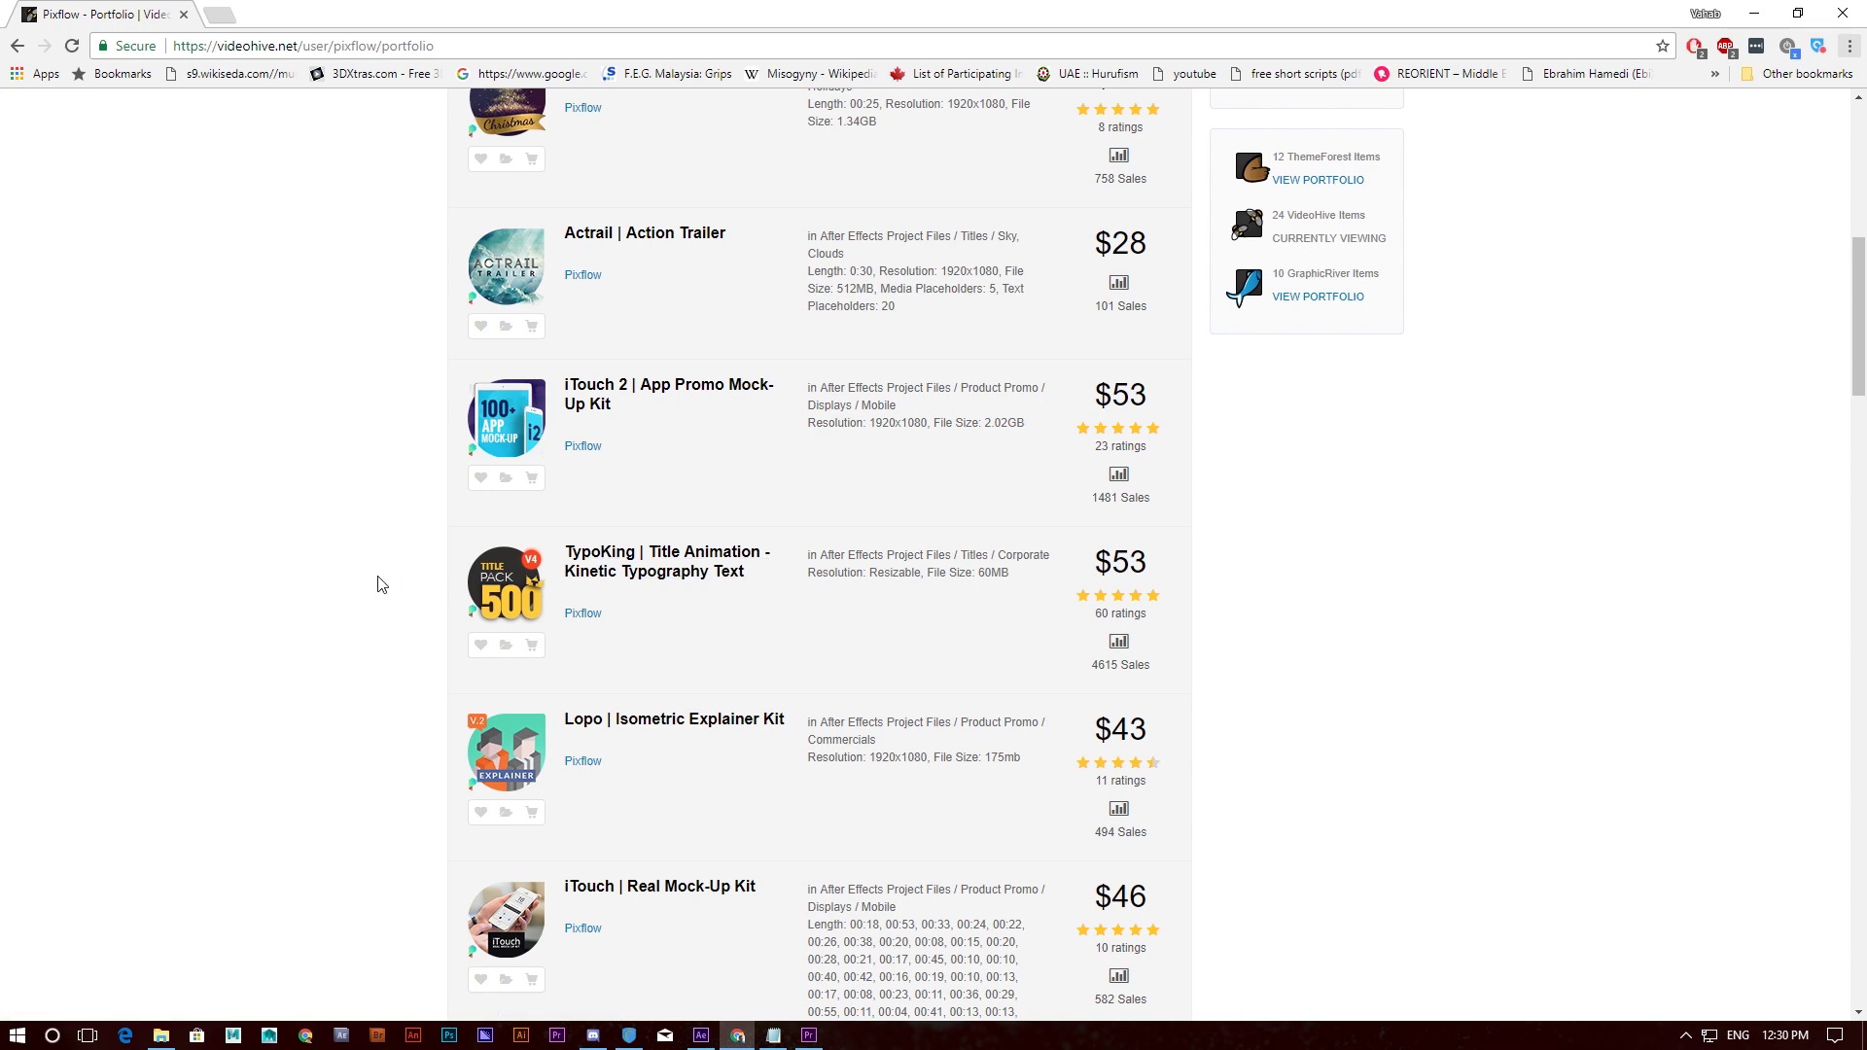
{"action": "scroll", "coordinate": [399, 584], "scroll_direction": "up", "scroll_amount": 6}
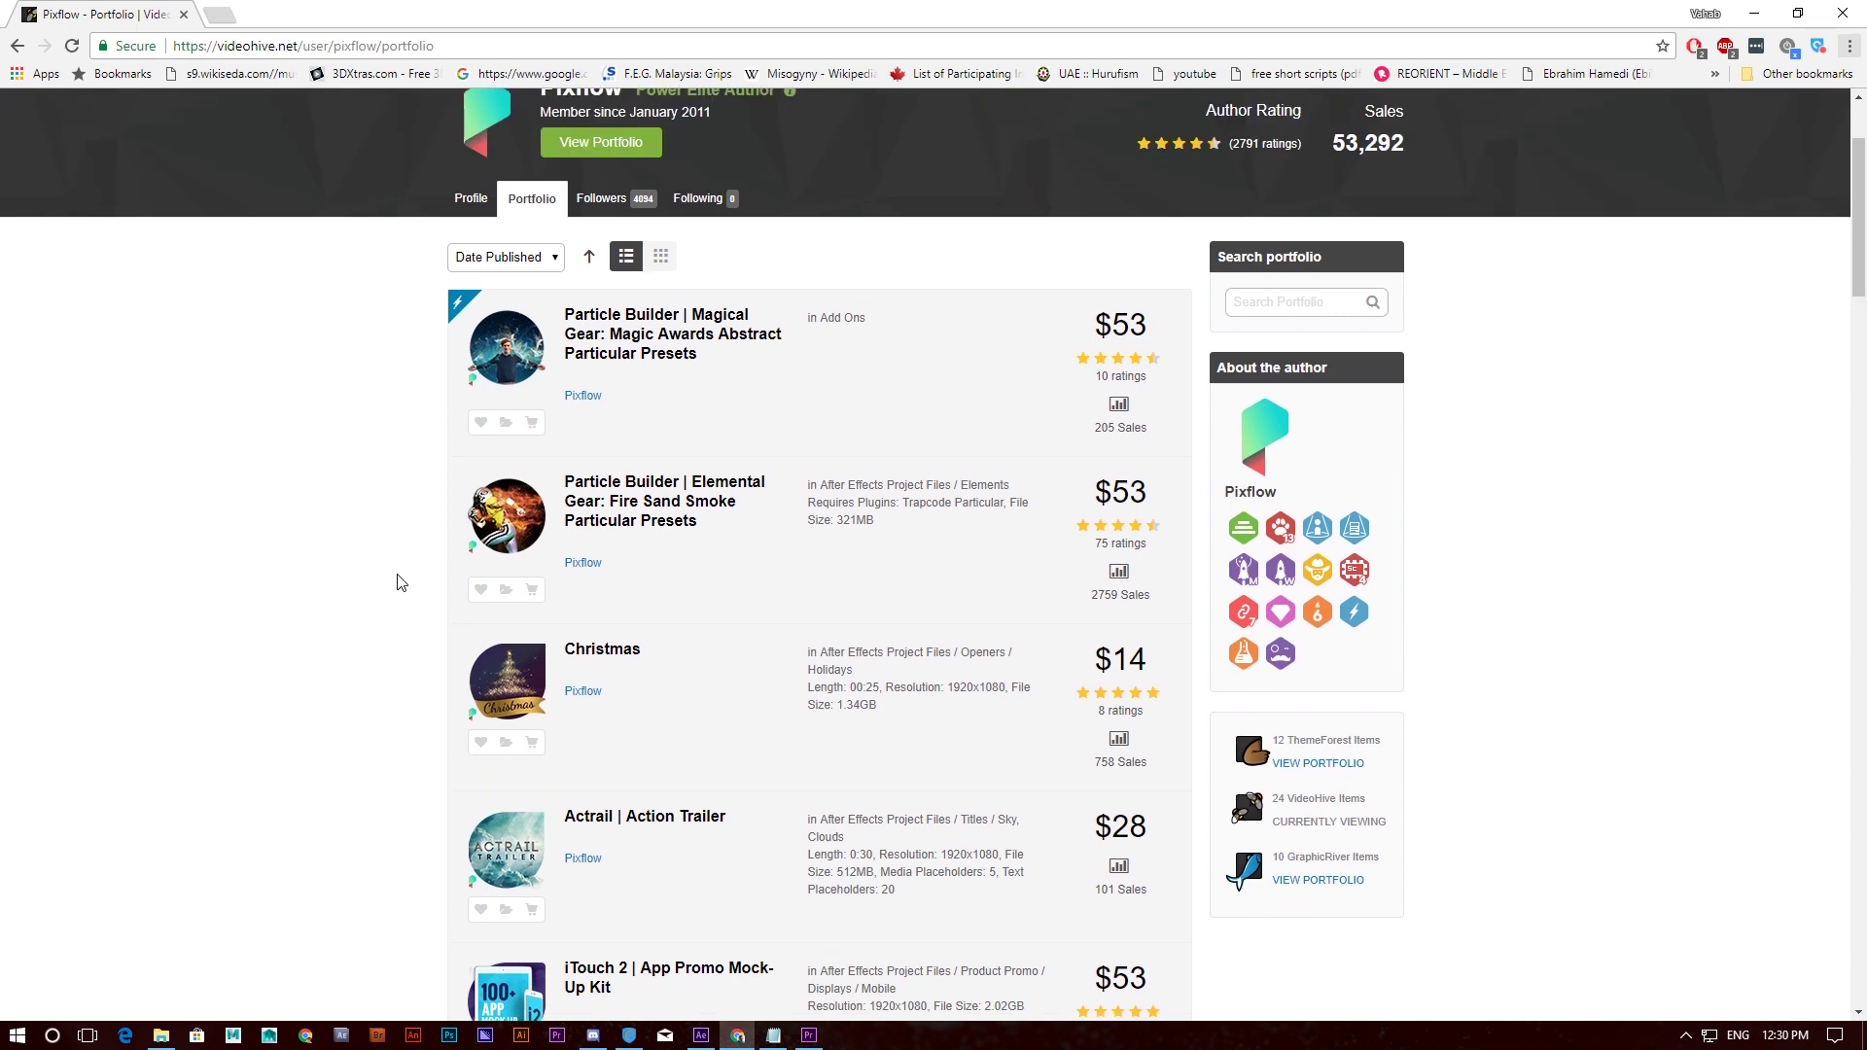
{"action": "mouse_move", "coordinate": [464, 891]}
{"action": "key", "text": "alt+Tab"}
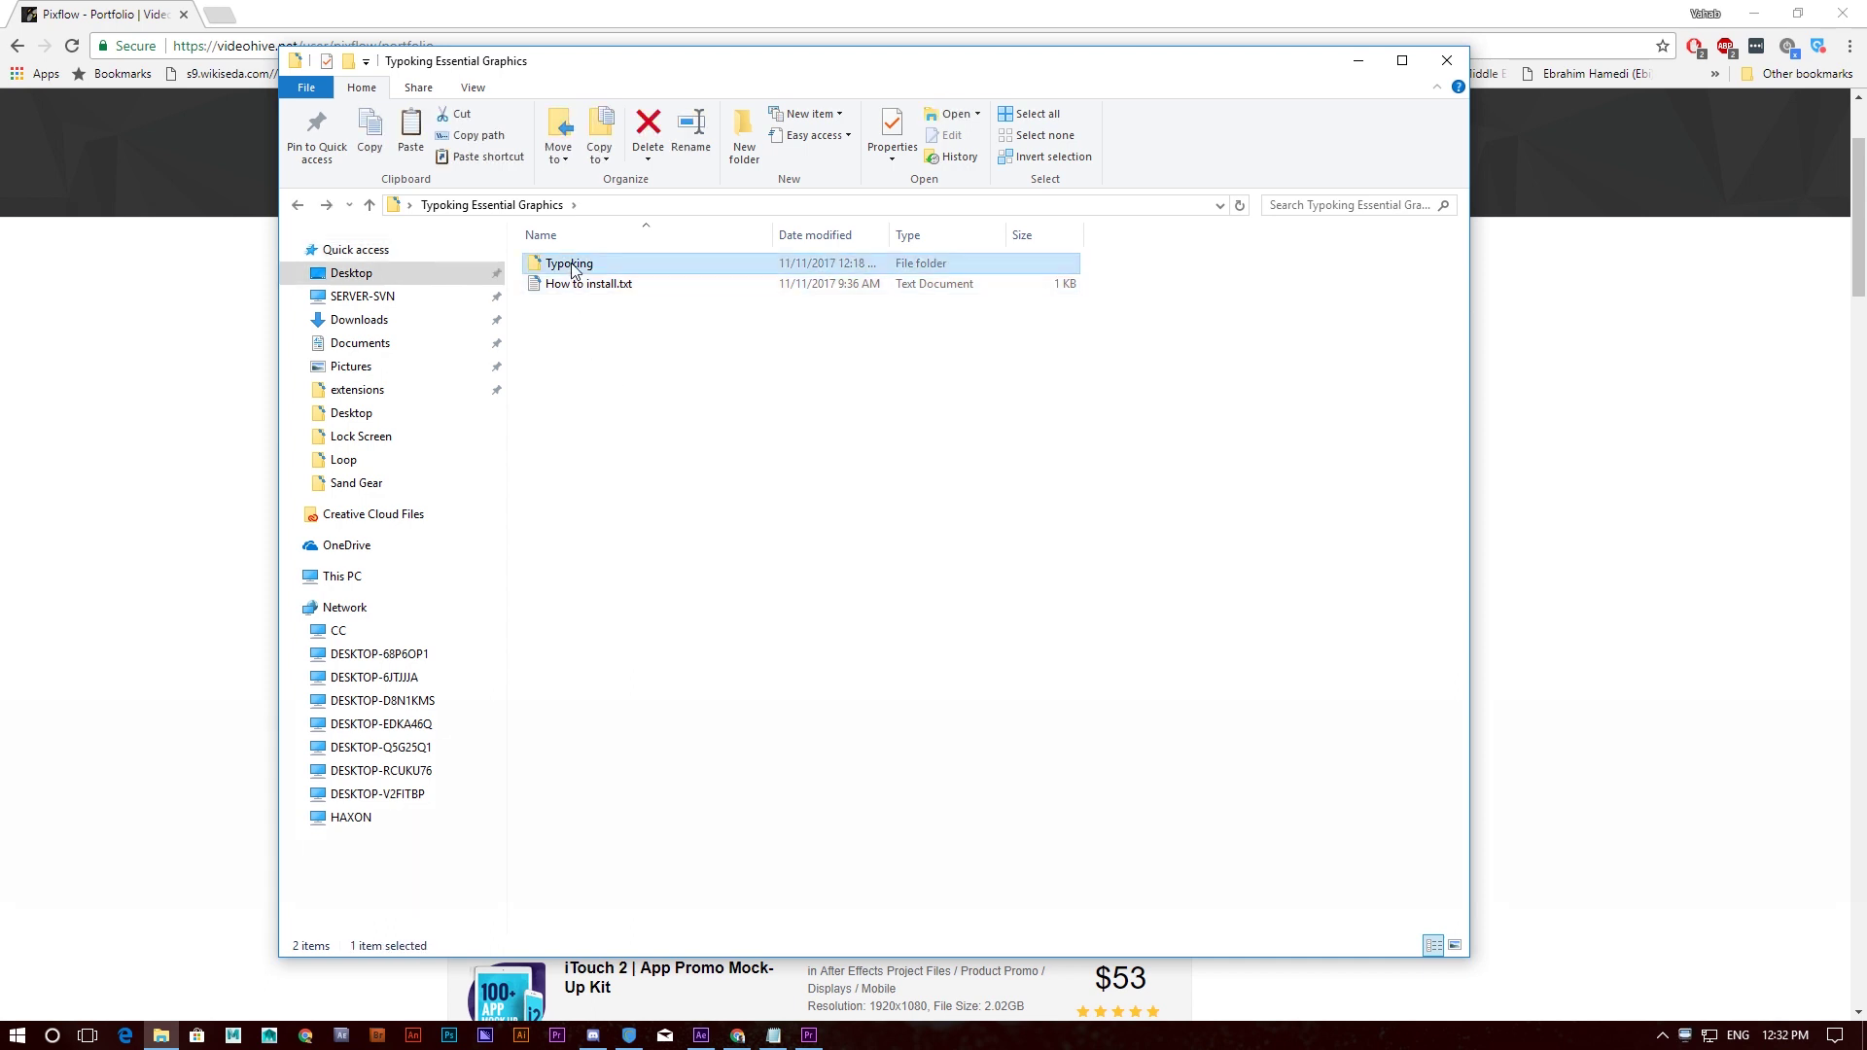
{"action": "key", "text": "ctrl+c"}
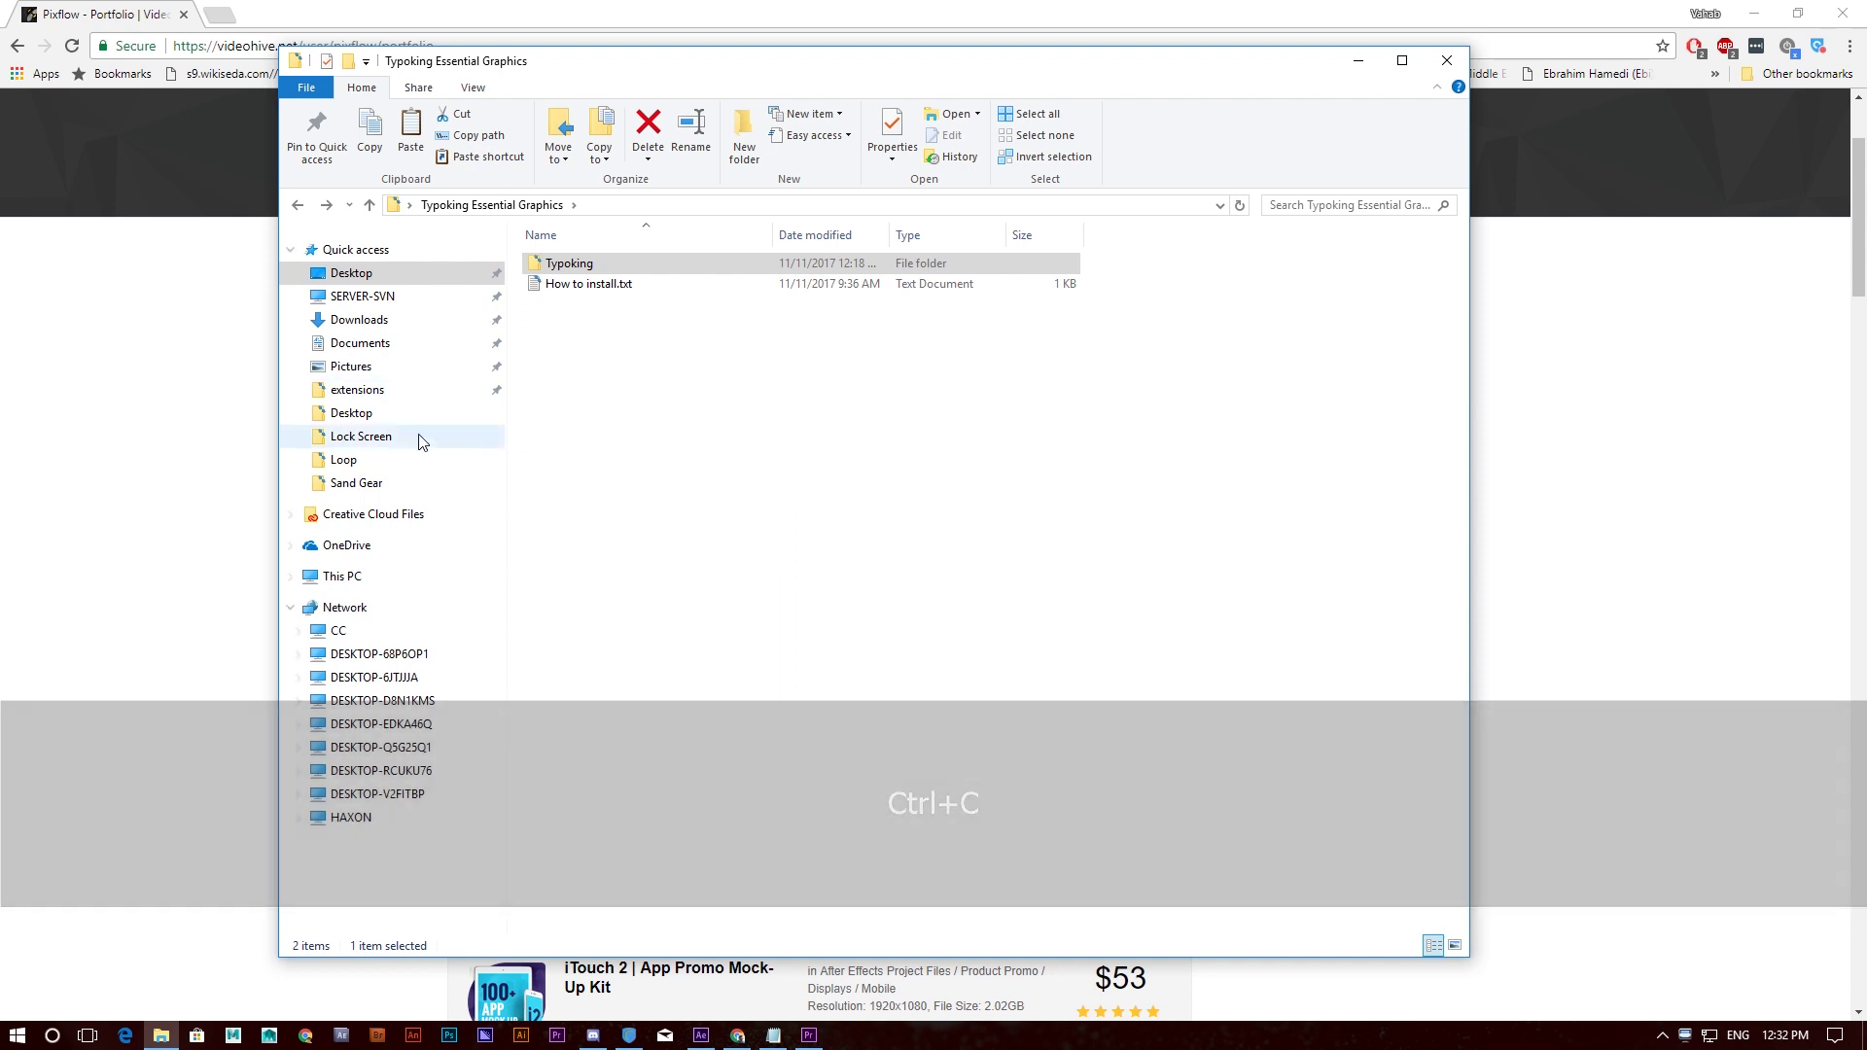
- Browse to C:\Users\FCC\AppData\Roaming\Adobe\Common\Essential Graphics
{"action": "left_click", "coordinate": [348, 581]}
{"action": "double_click", "coordinate": [567, 420]}
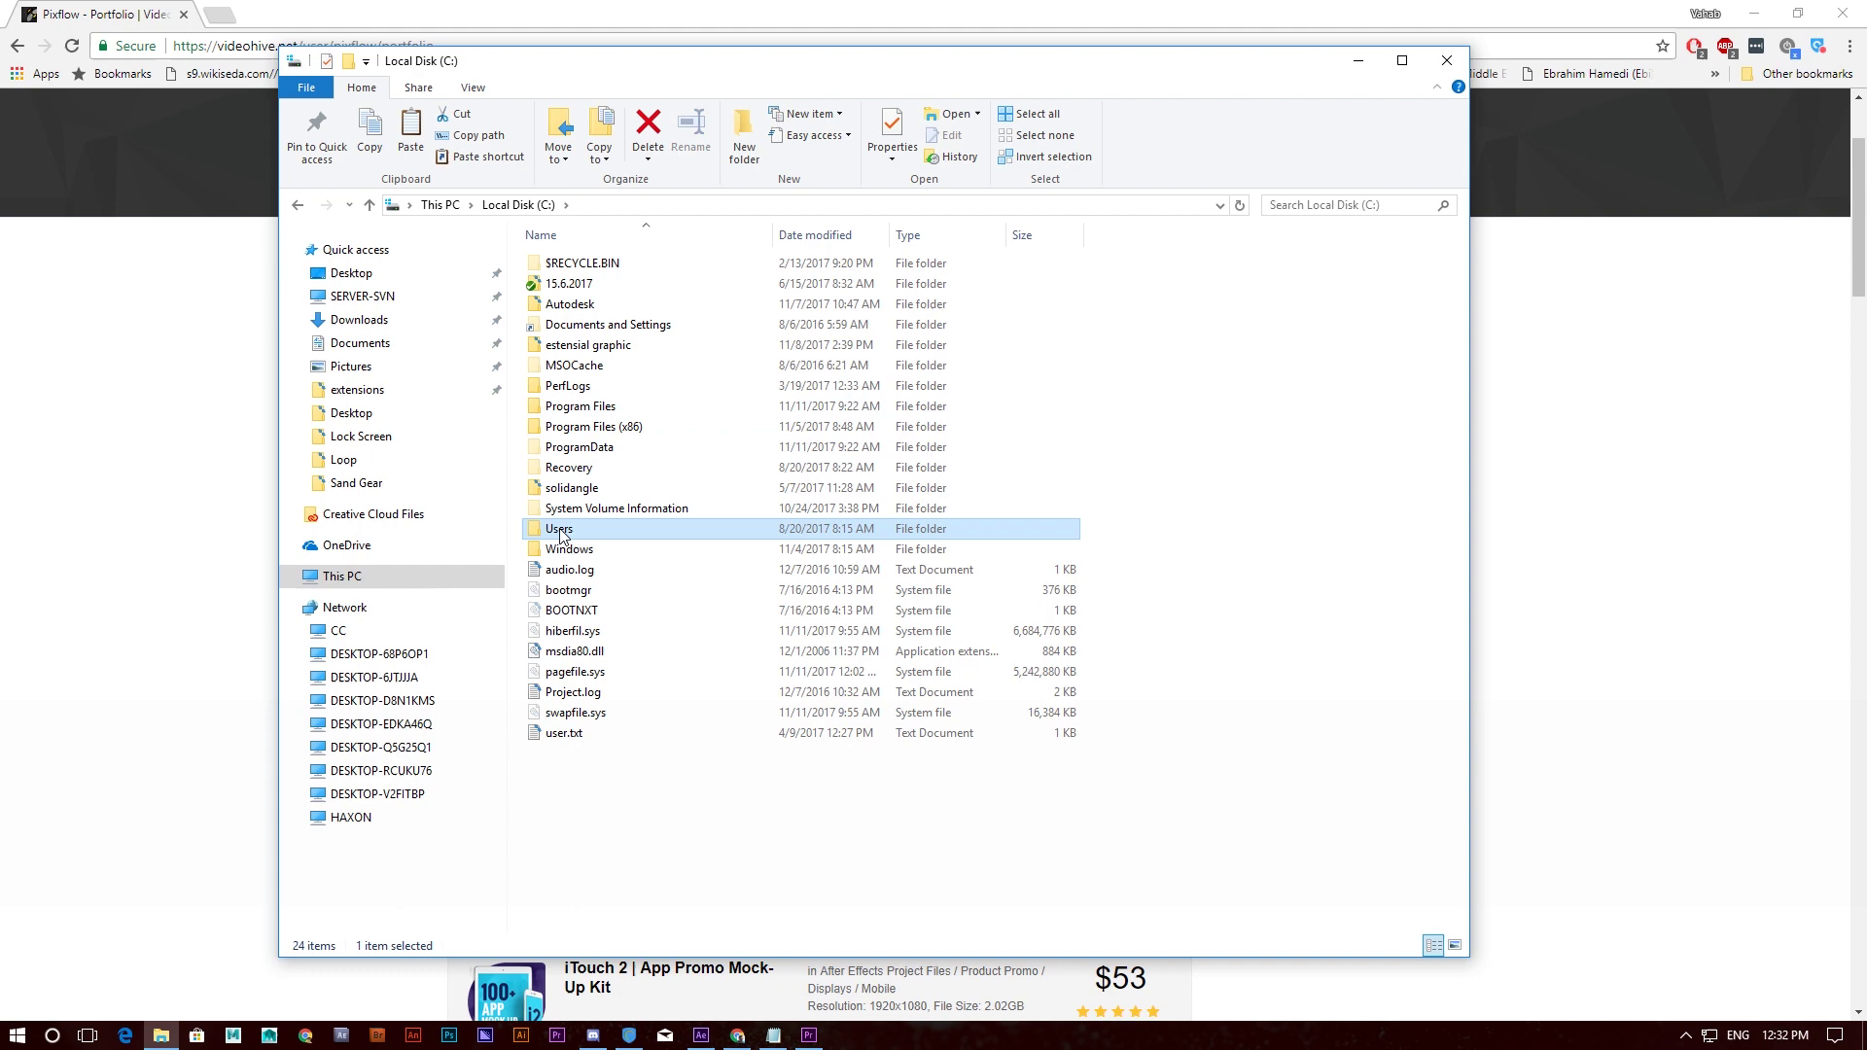
{"action": "double_click", "coordinate": [562, 530]}
{"action": "double_click", "coordinate": [560, 350]}
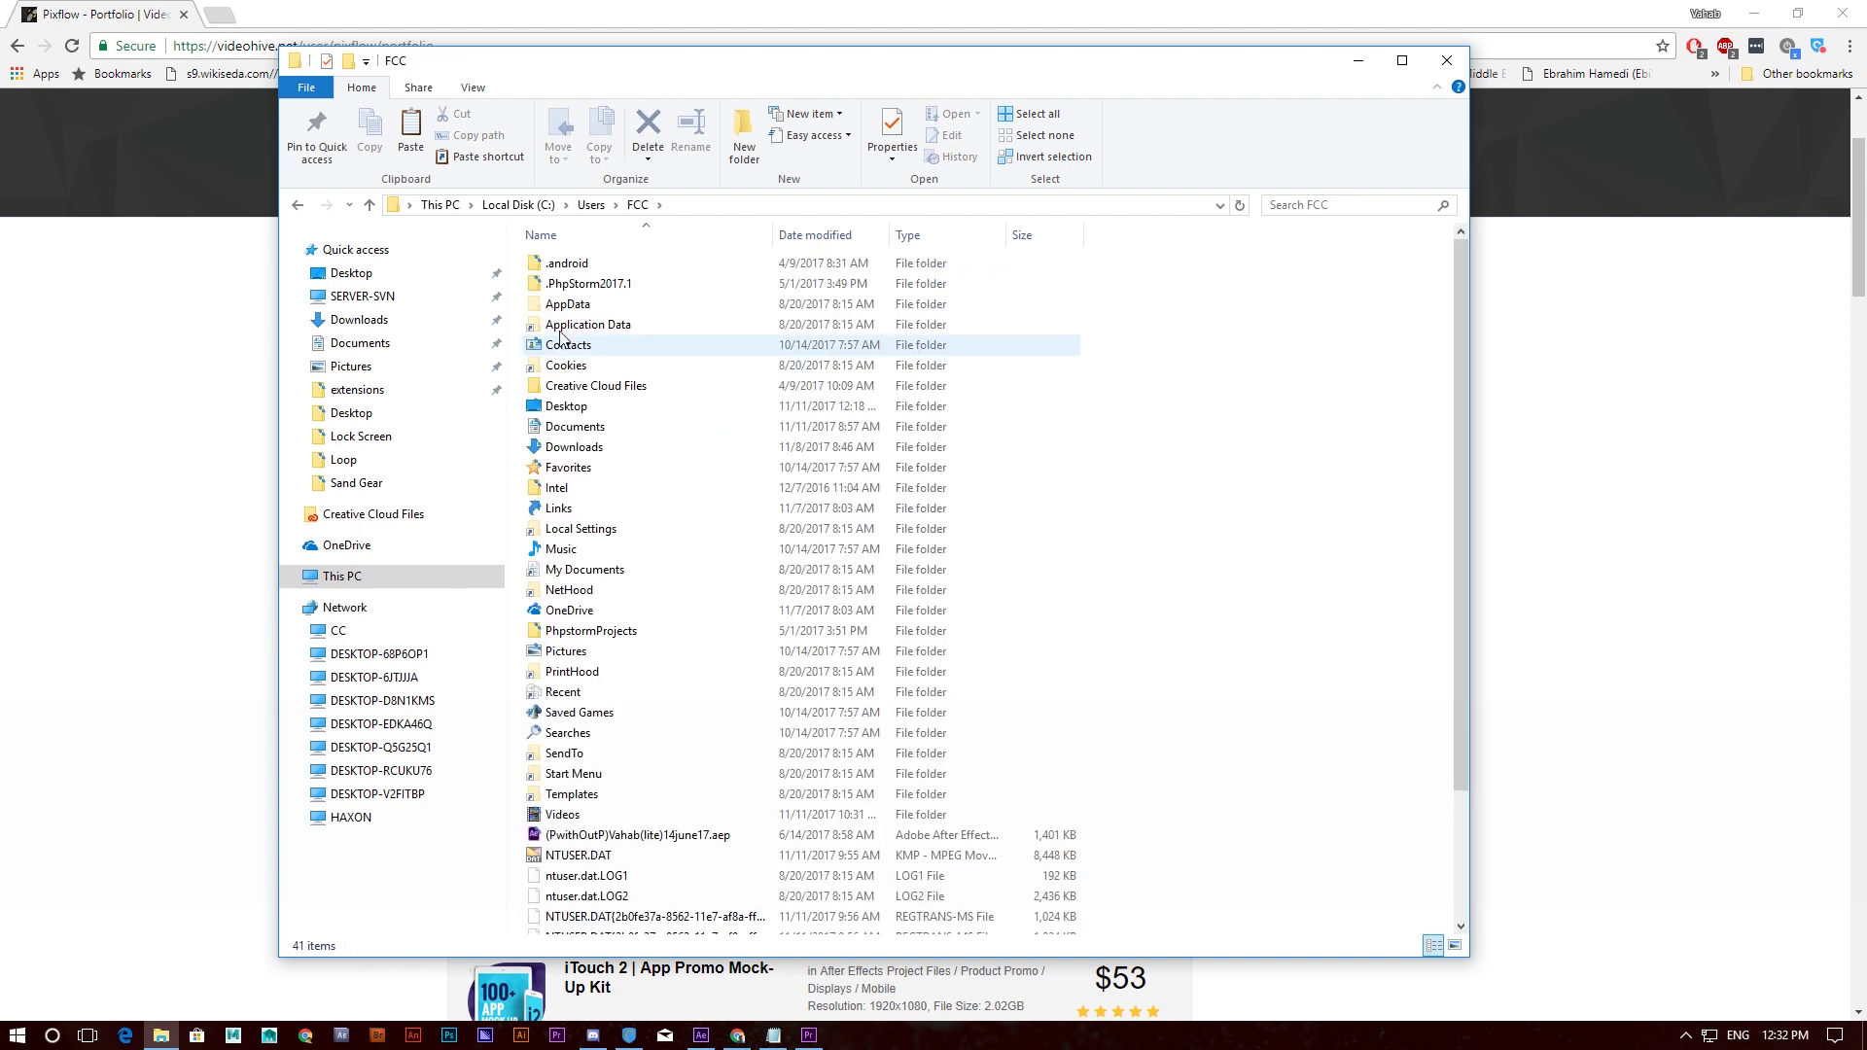
{"action": "double_click", "coordinate": [564, 305]}
{"action": "double_click", "coordinate": [580, 307]}
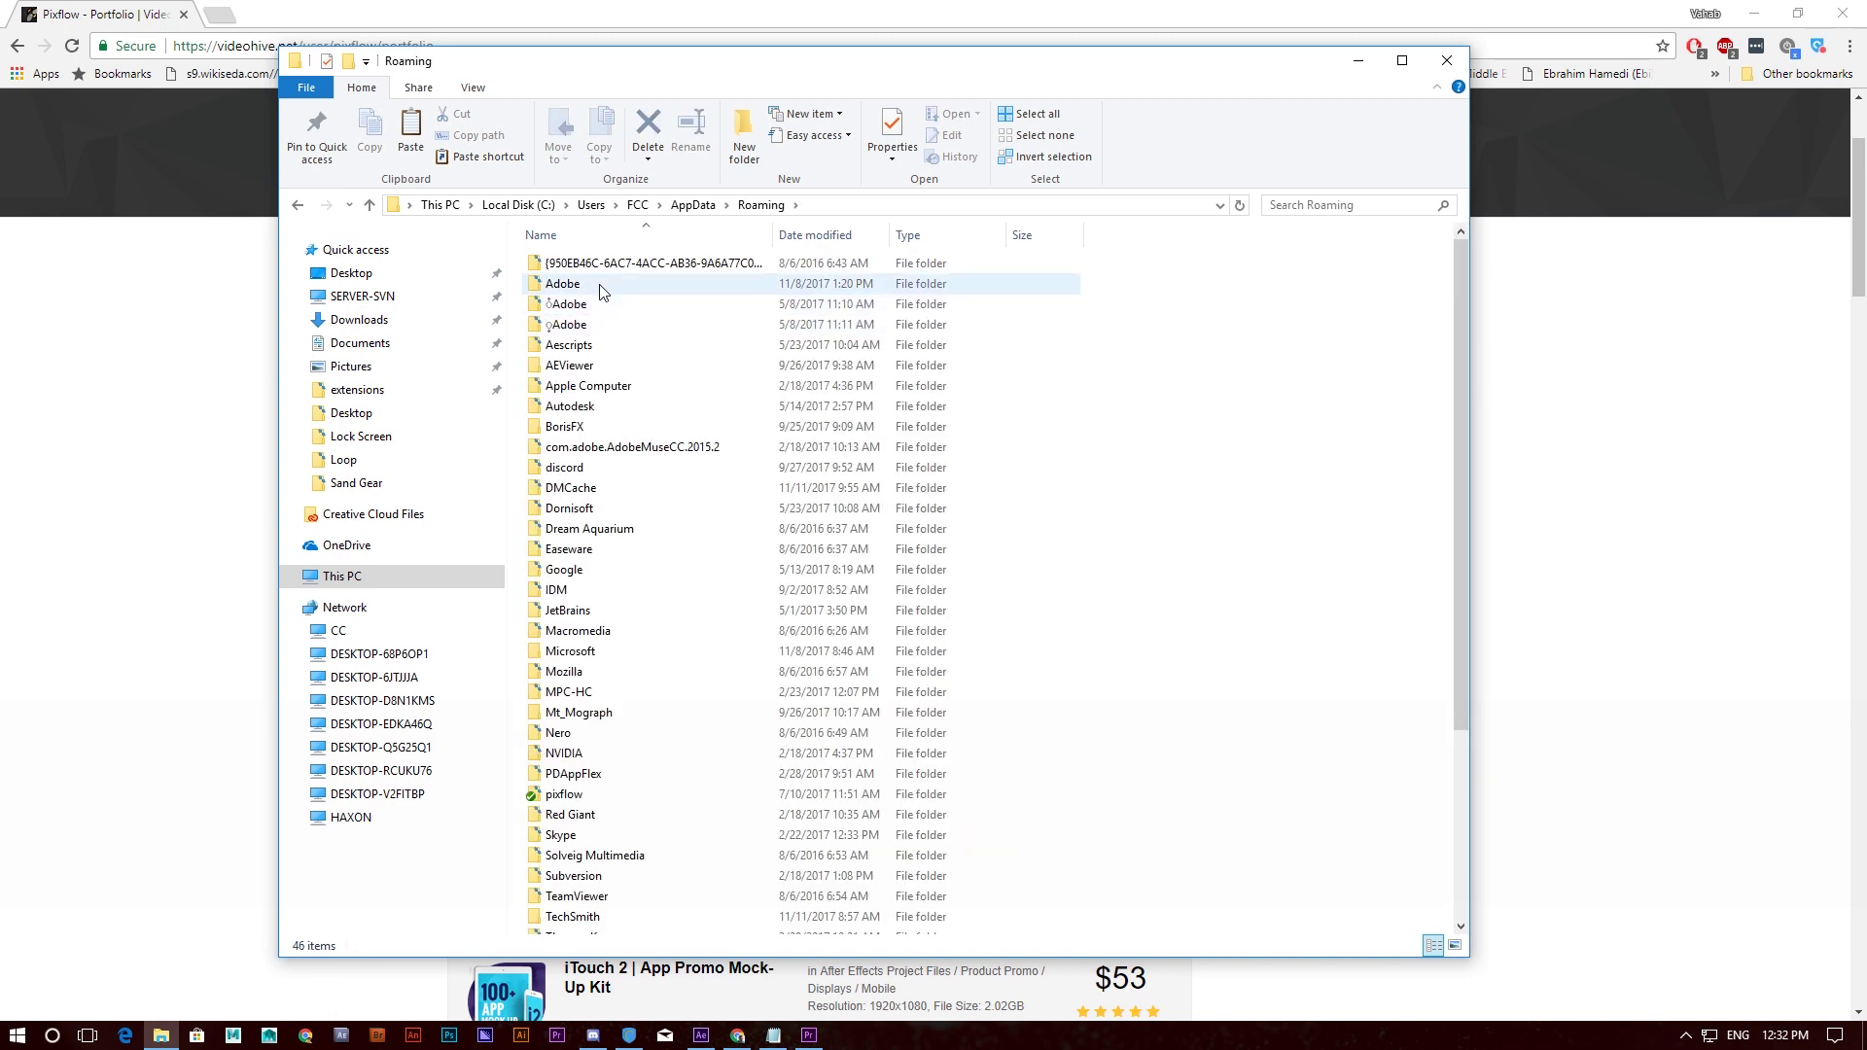
{"action": "double_click", "coordinate": [596, 291]}
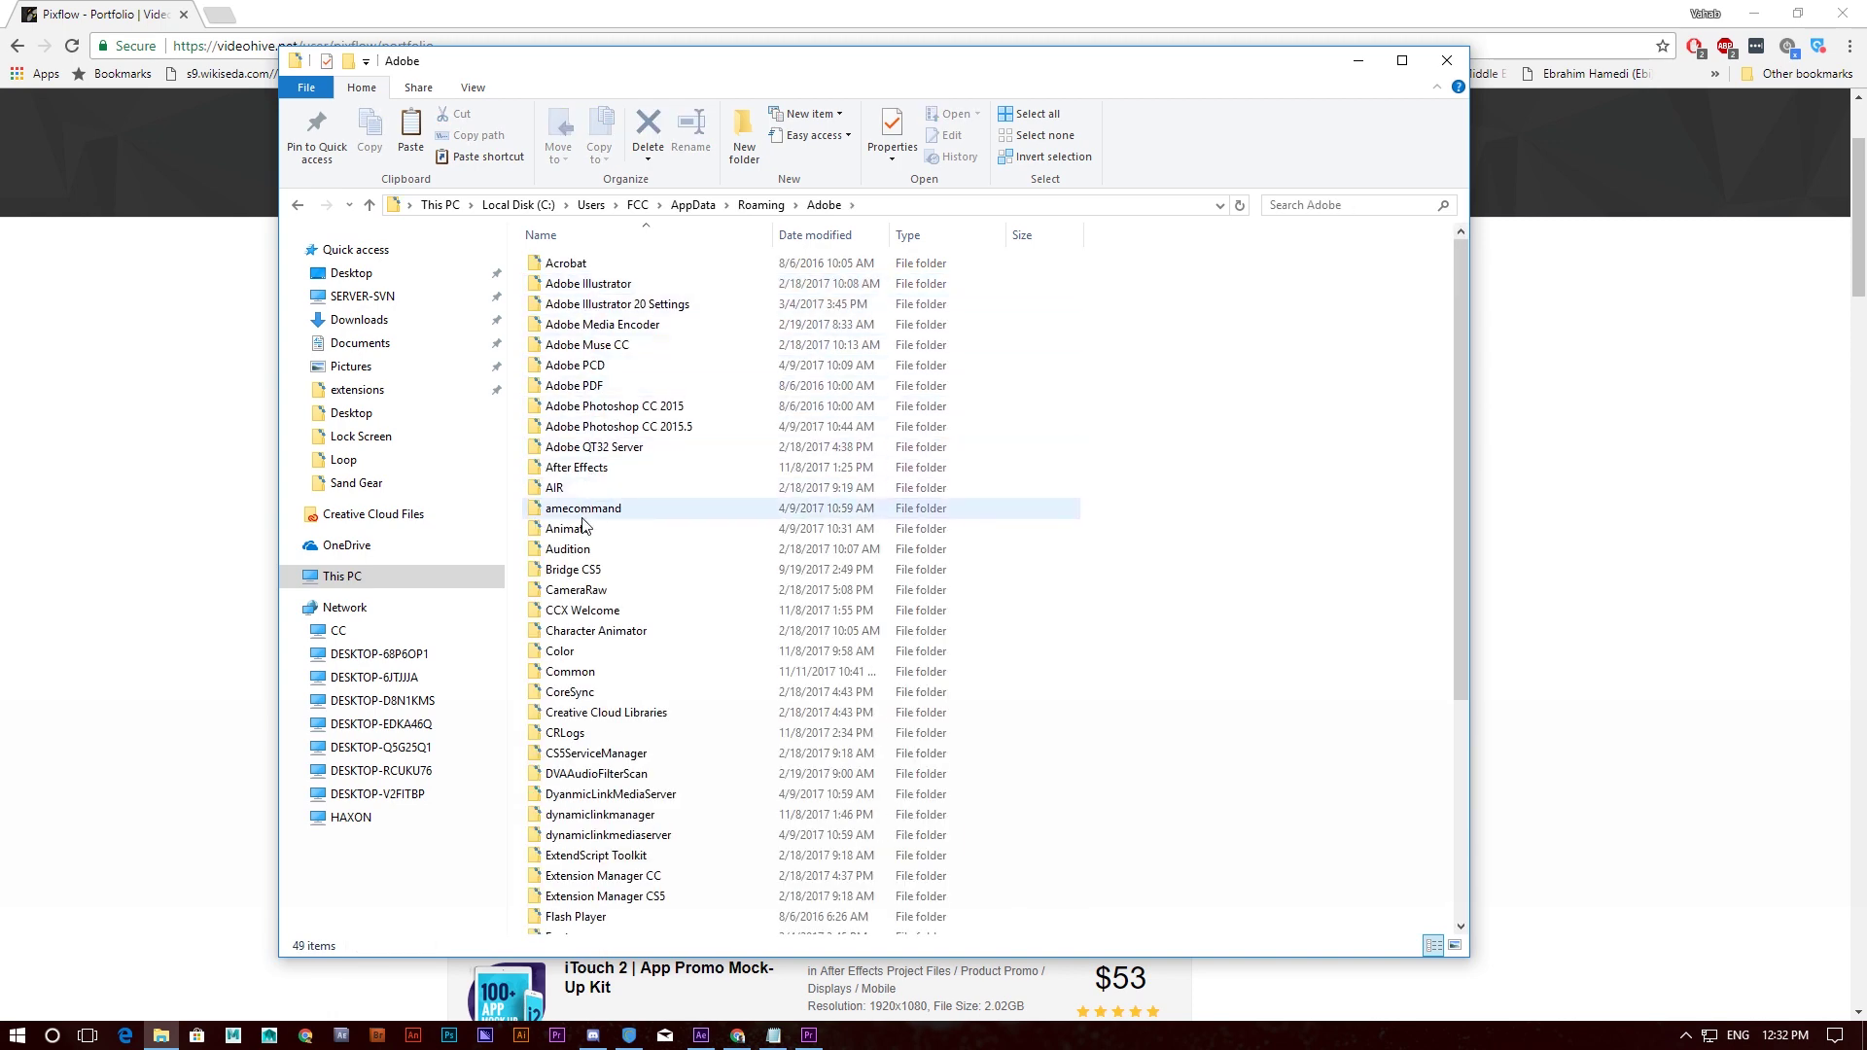
{"action": "double_click", "coordinate": [594, 674]}
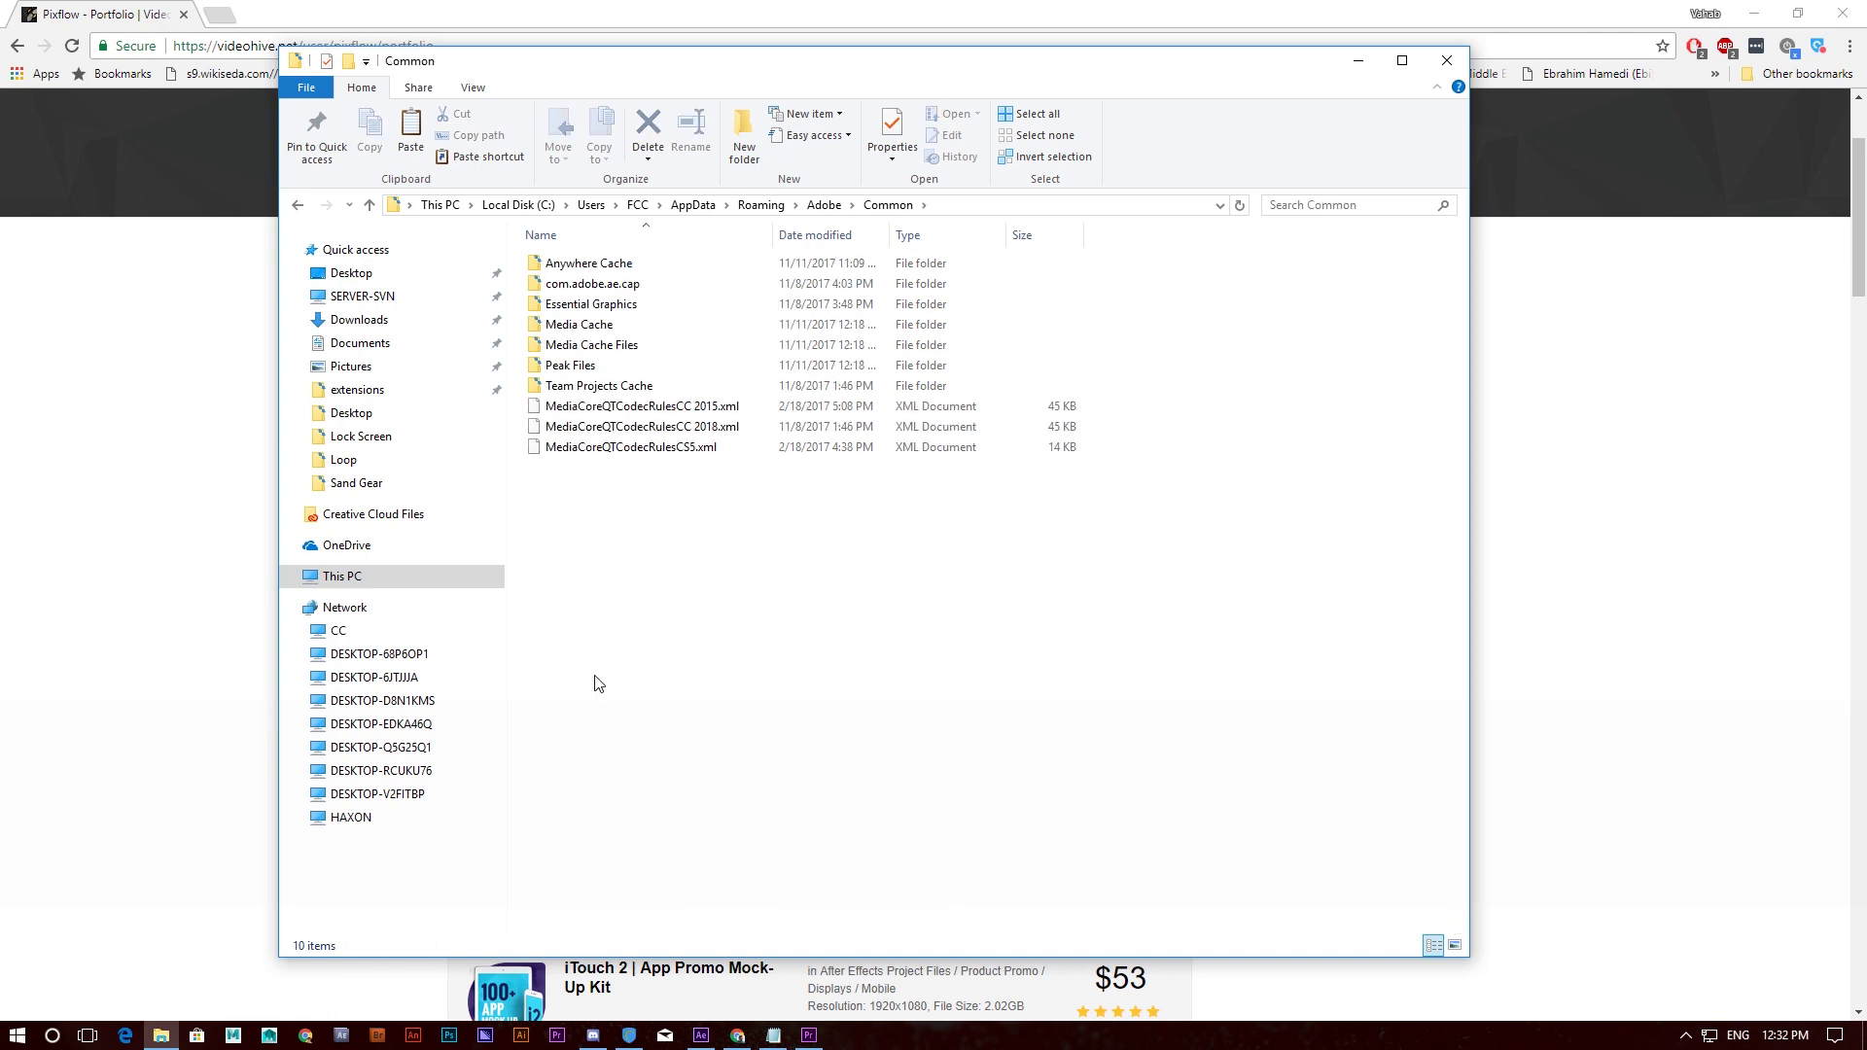
{"action": "double_click", "coordinate": [573, 305]}
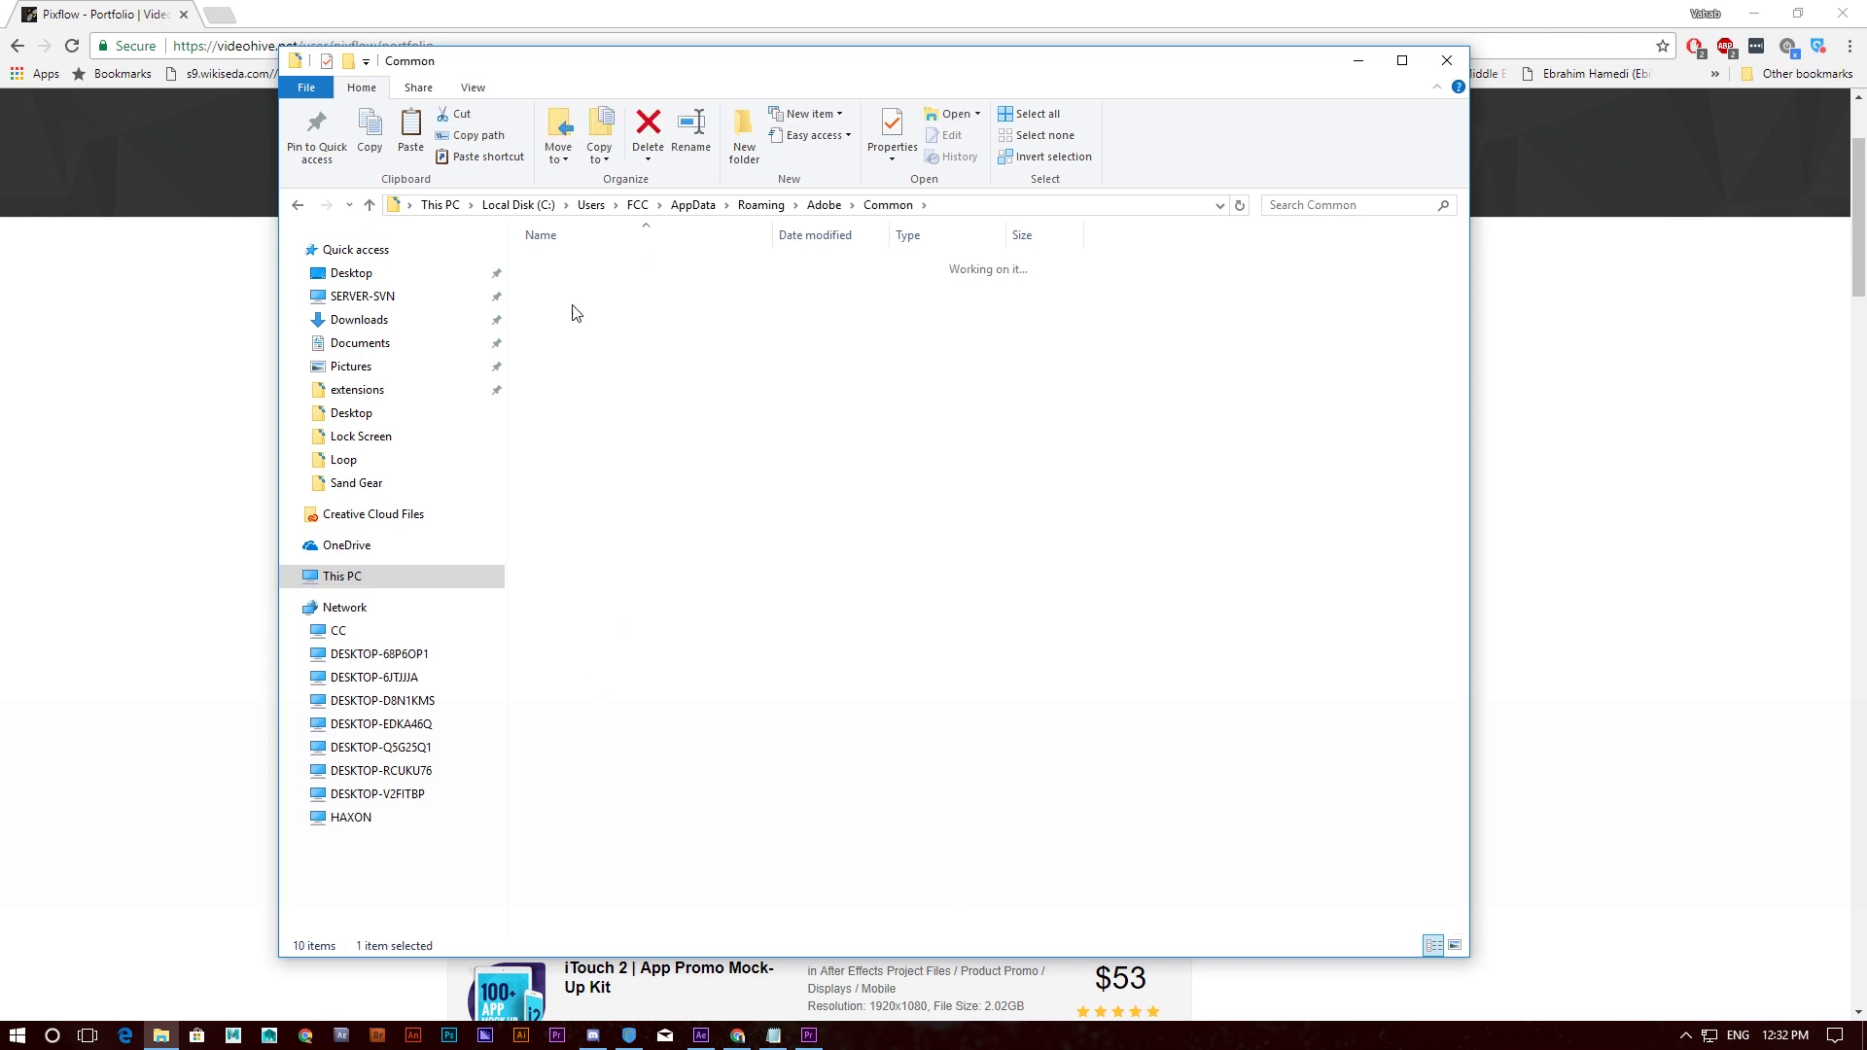
- Paste the Typoking folder into Essential Graphics and minimize File Explorer
{"action": "right_click", "coordinate": [1200, 349]}
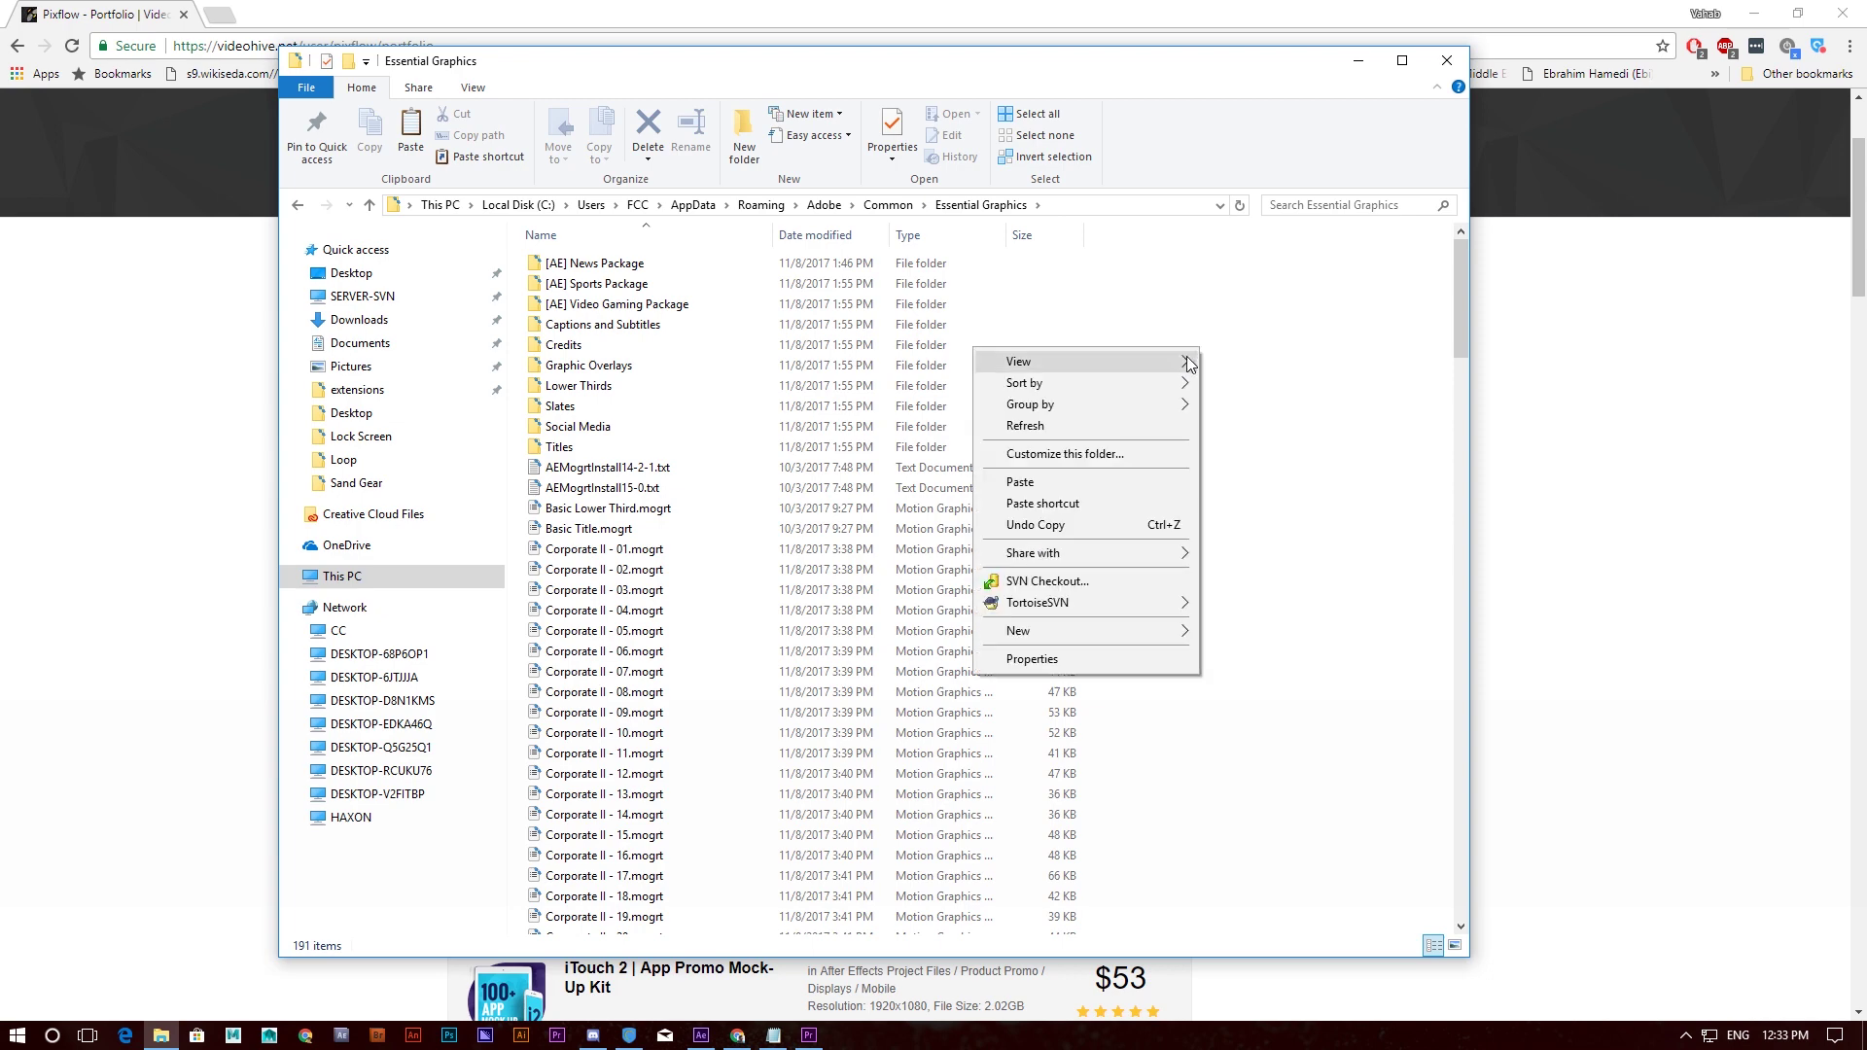
{"action": "left_click", "coordinate": [1099, 483]}
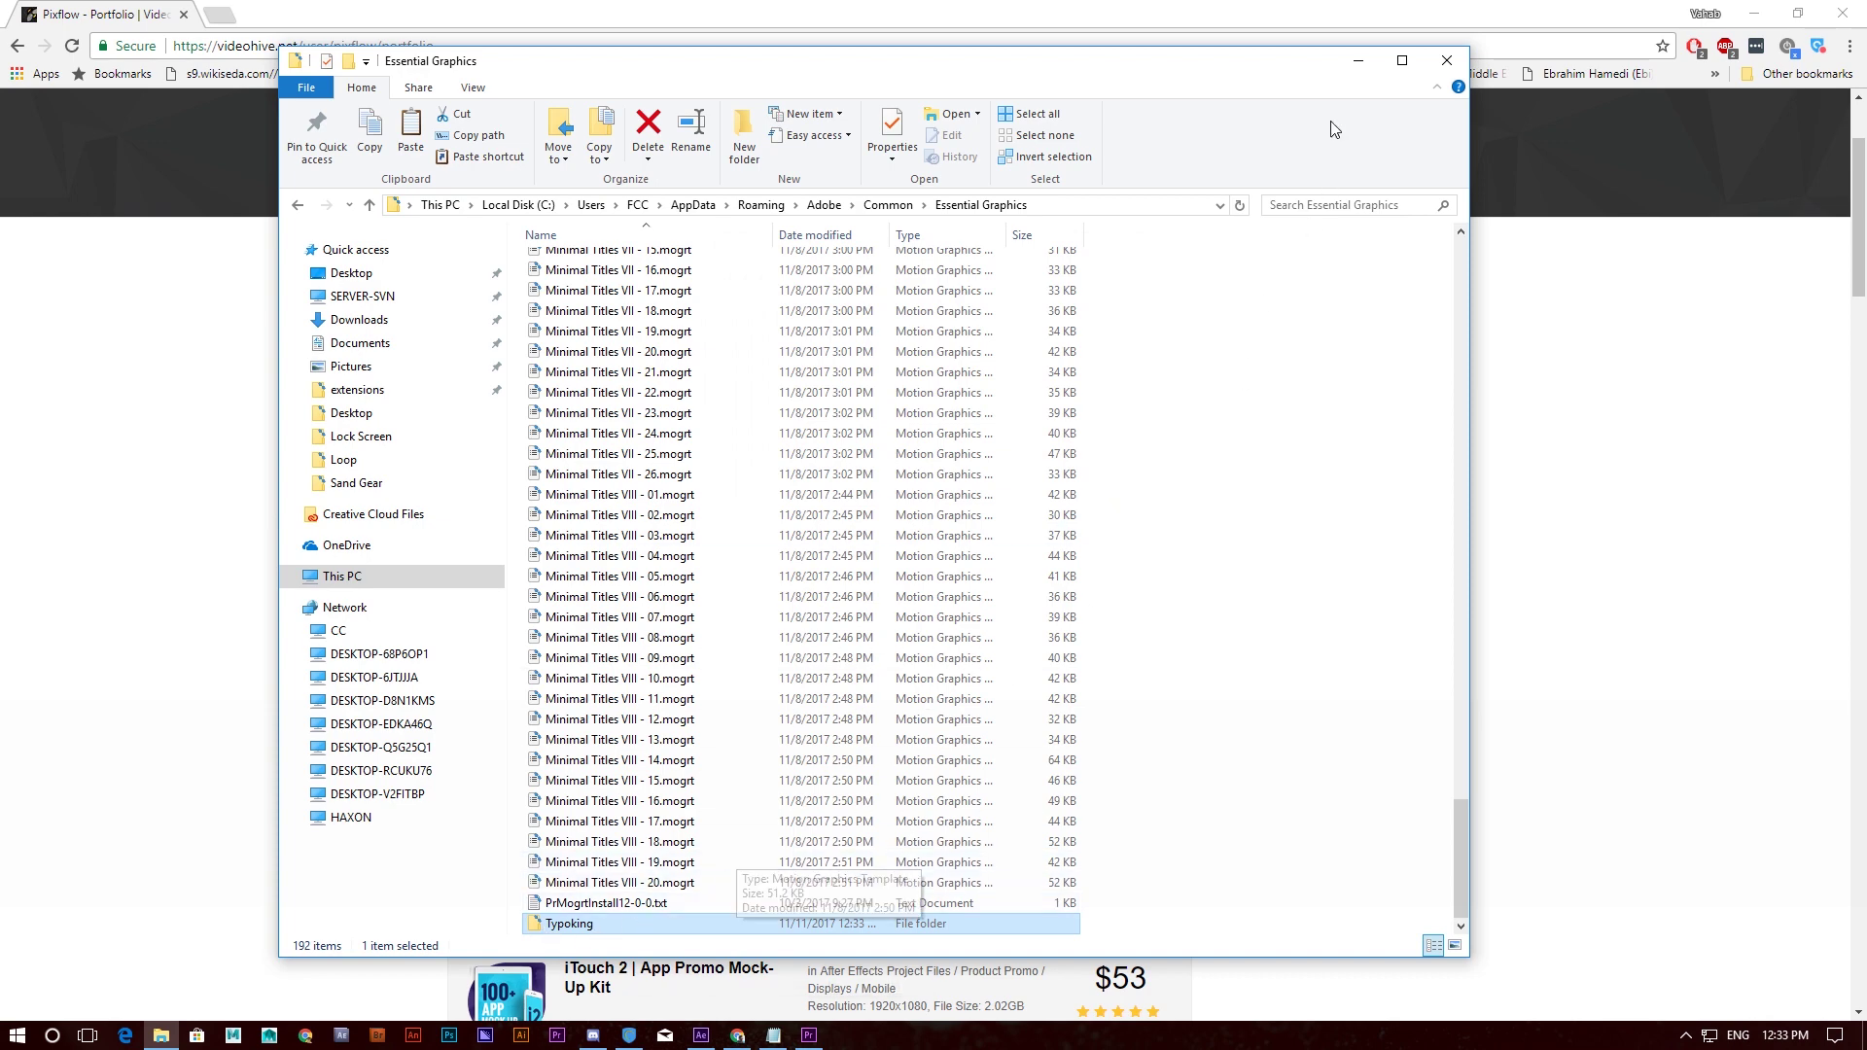
{"action": "left_click", "coordinate": [1359, 64]}
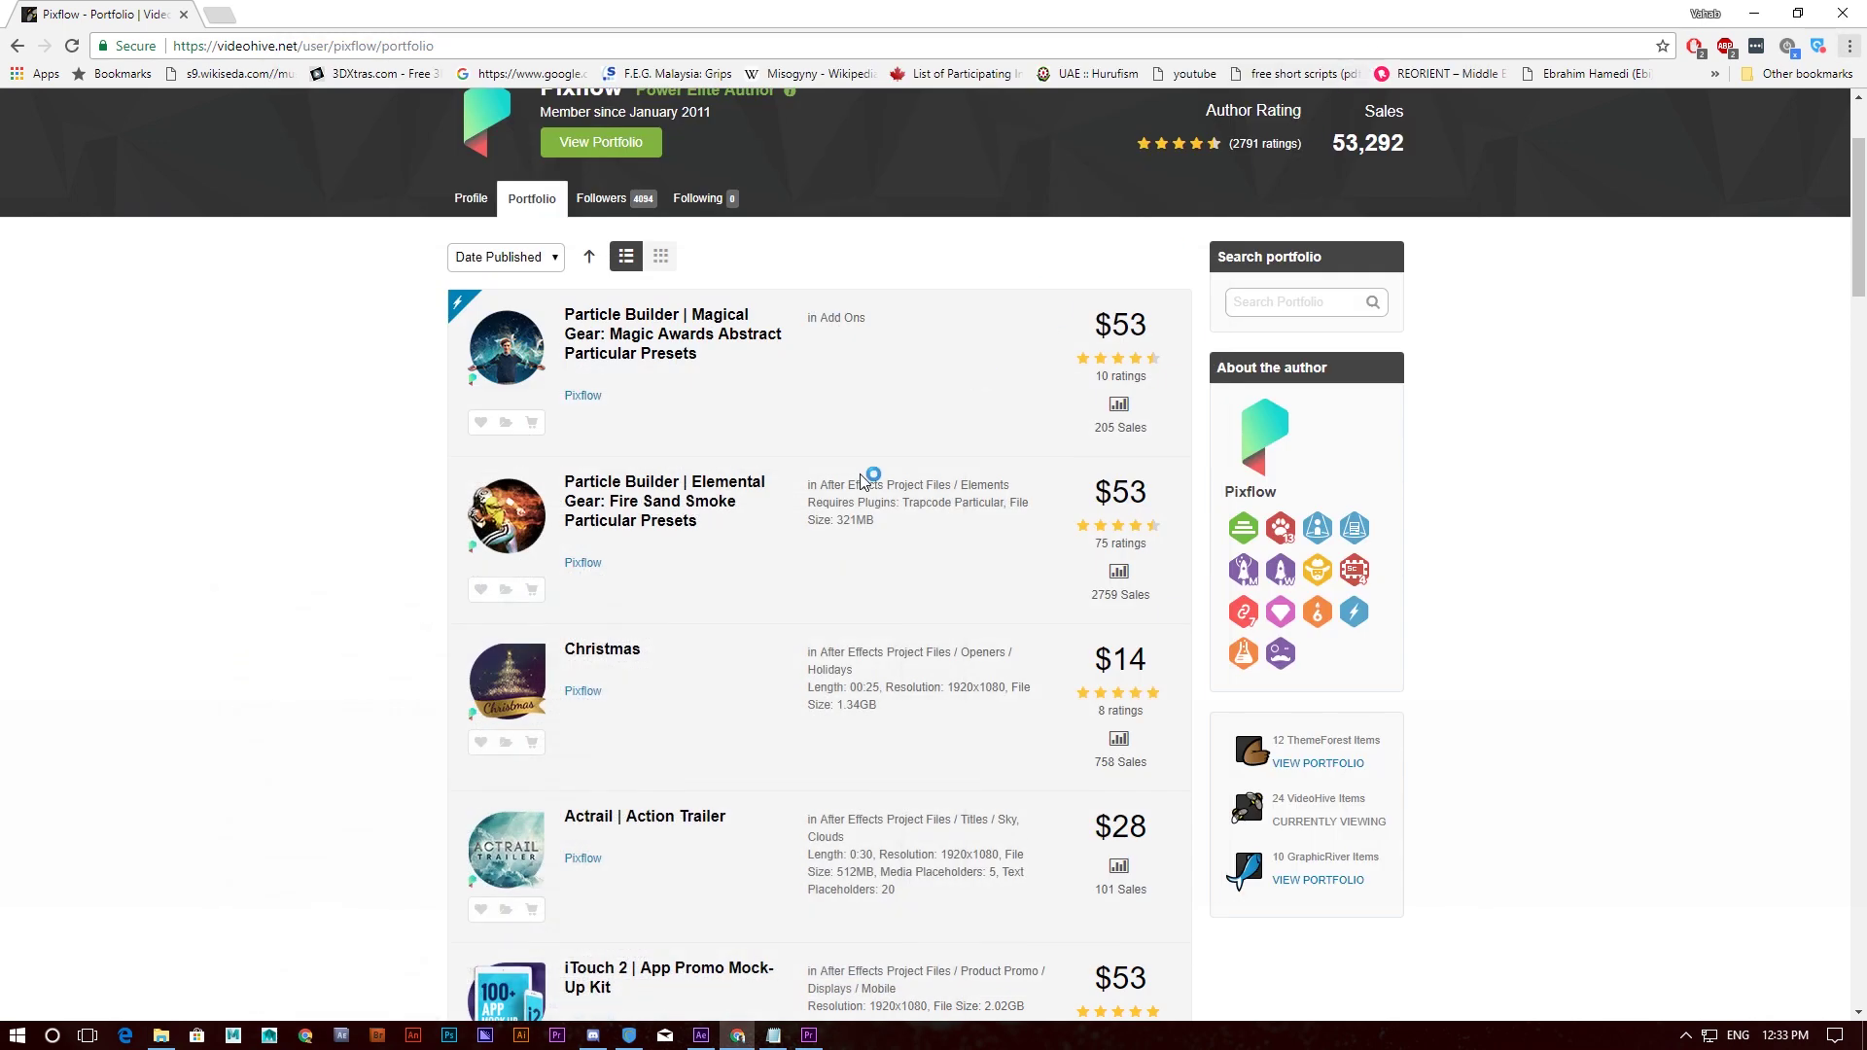
- Create a new Premiere Pro project named Typoking
{"action": "left_click", "coordinate": [808, 1035]}
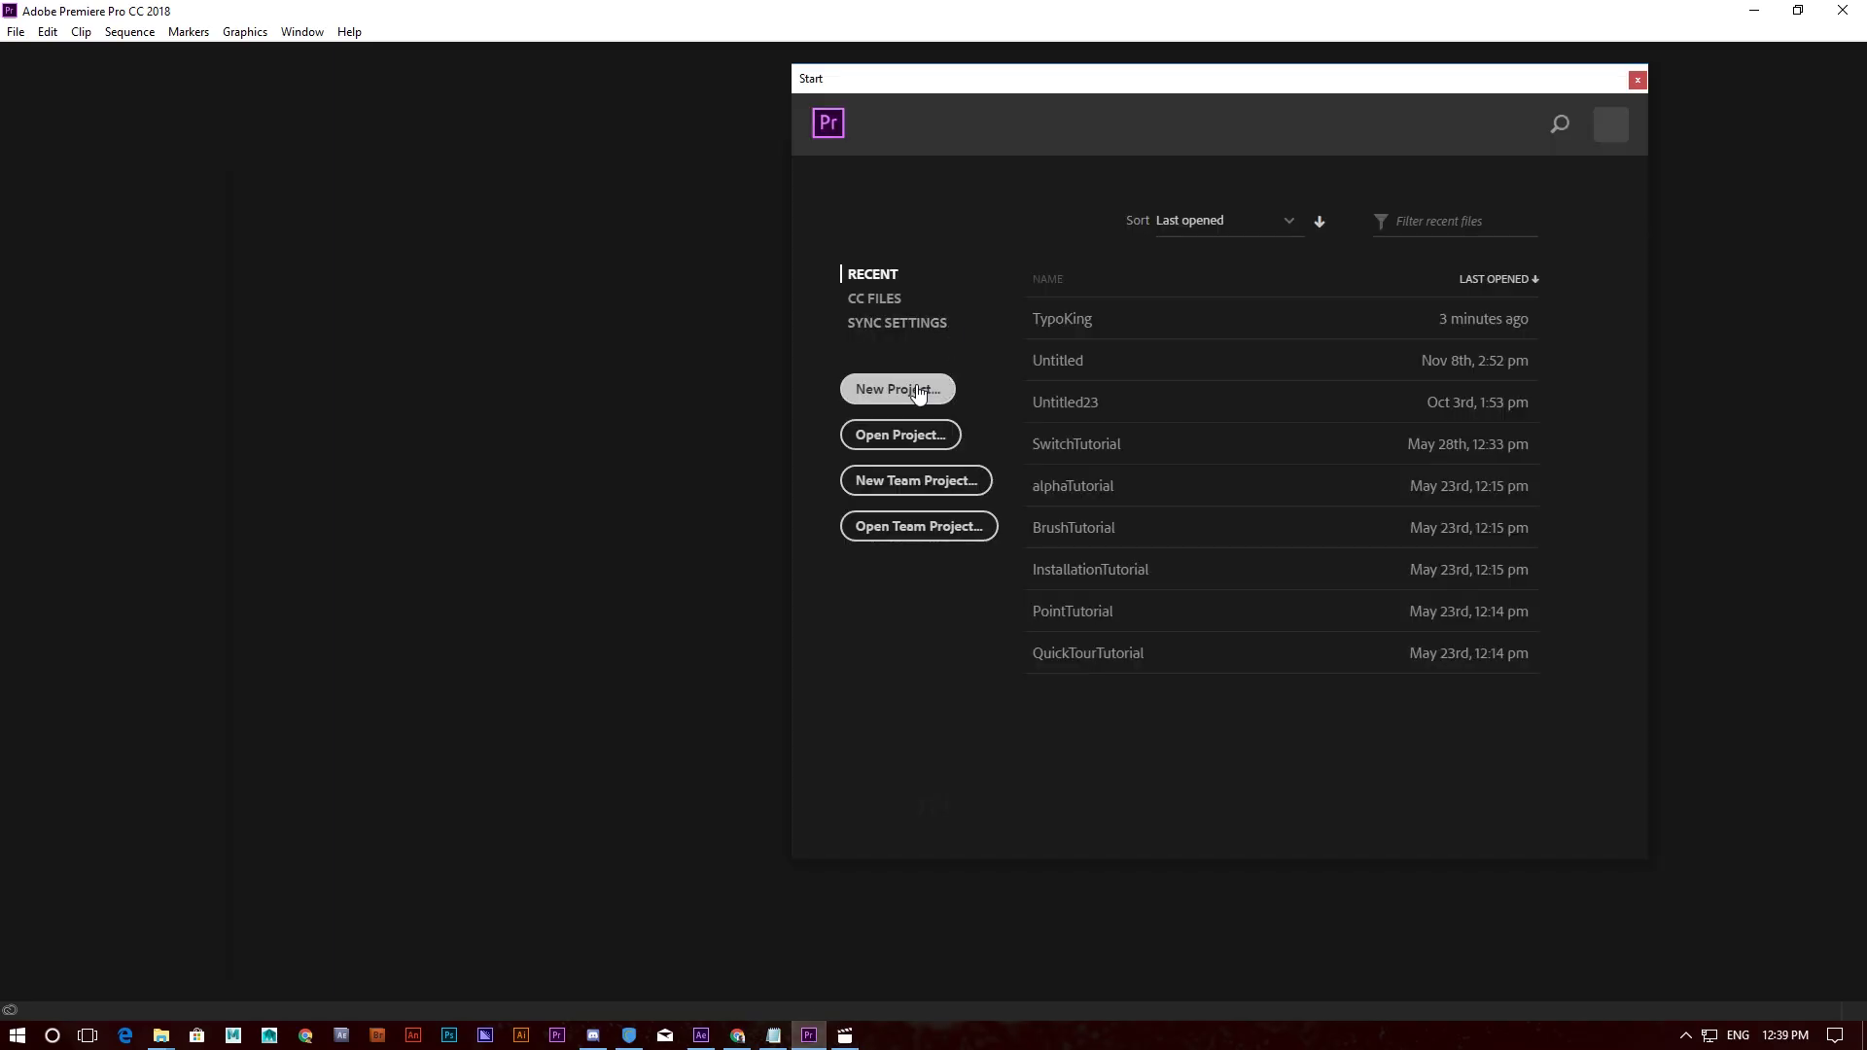
{"action": "left_click", "coordinate": [896, 388]}
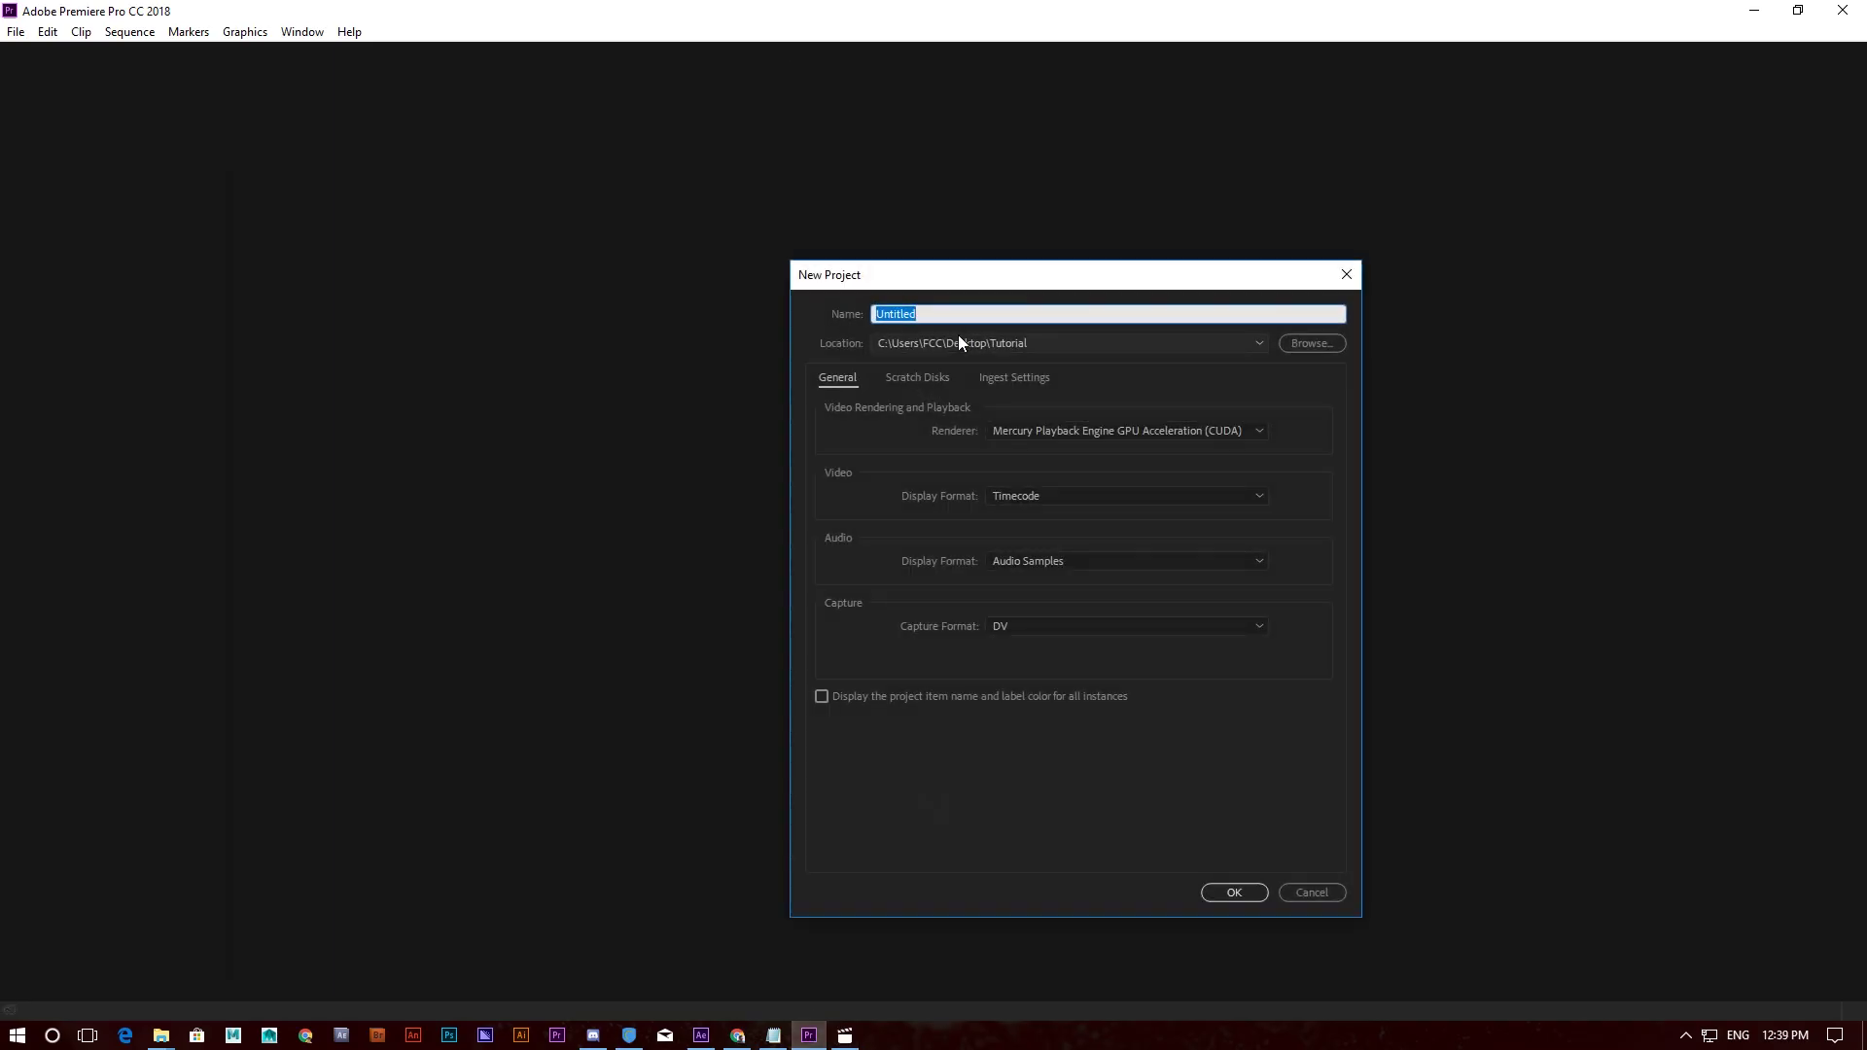
{"action": "type", "text": "Ty"}
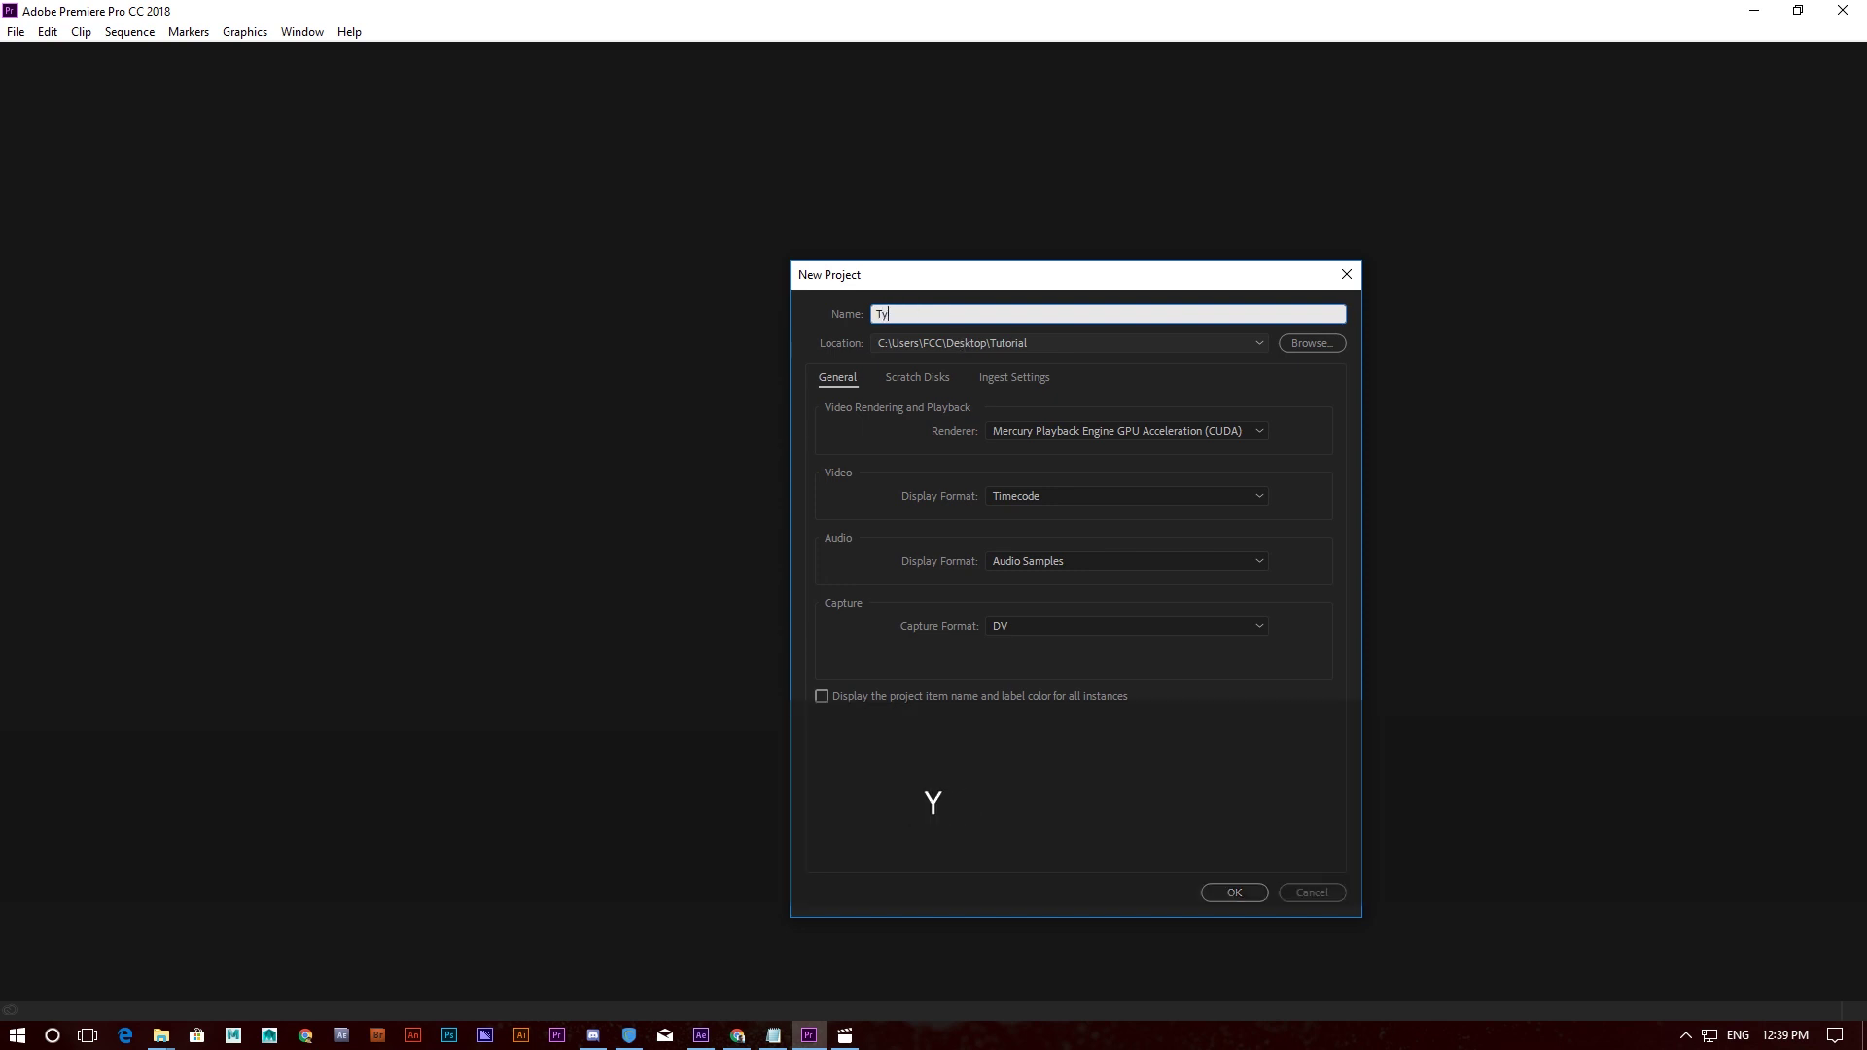
{"action": "type", "text": "poking"}
{"action": "key", "text": "Return"}
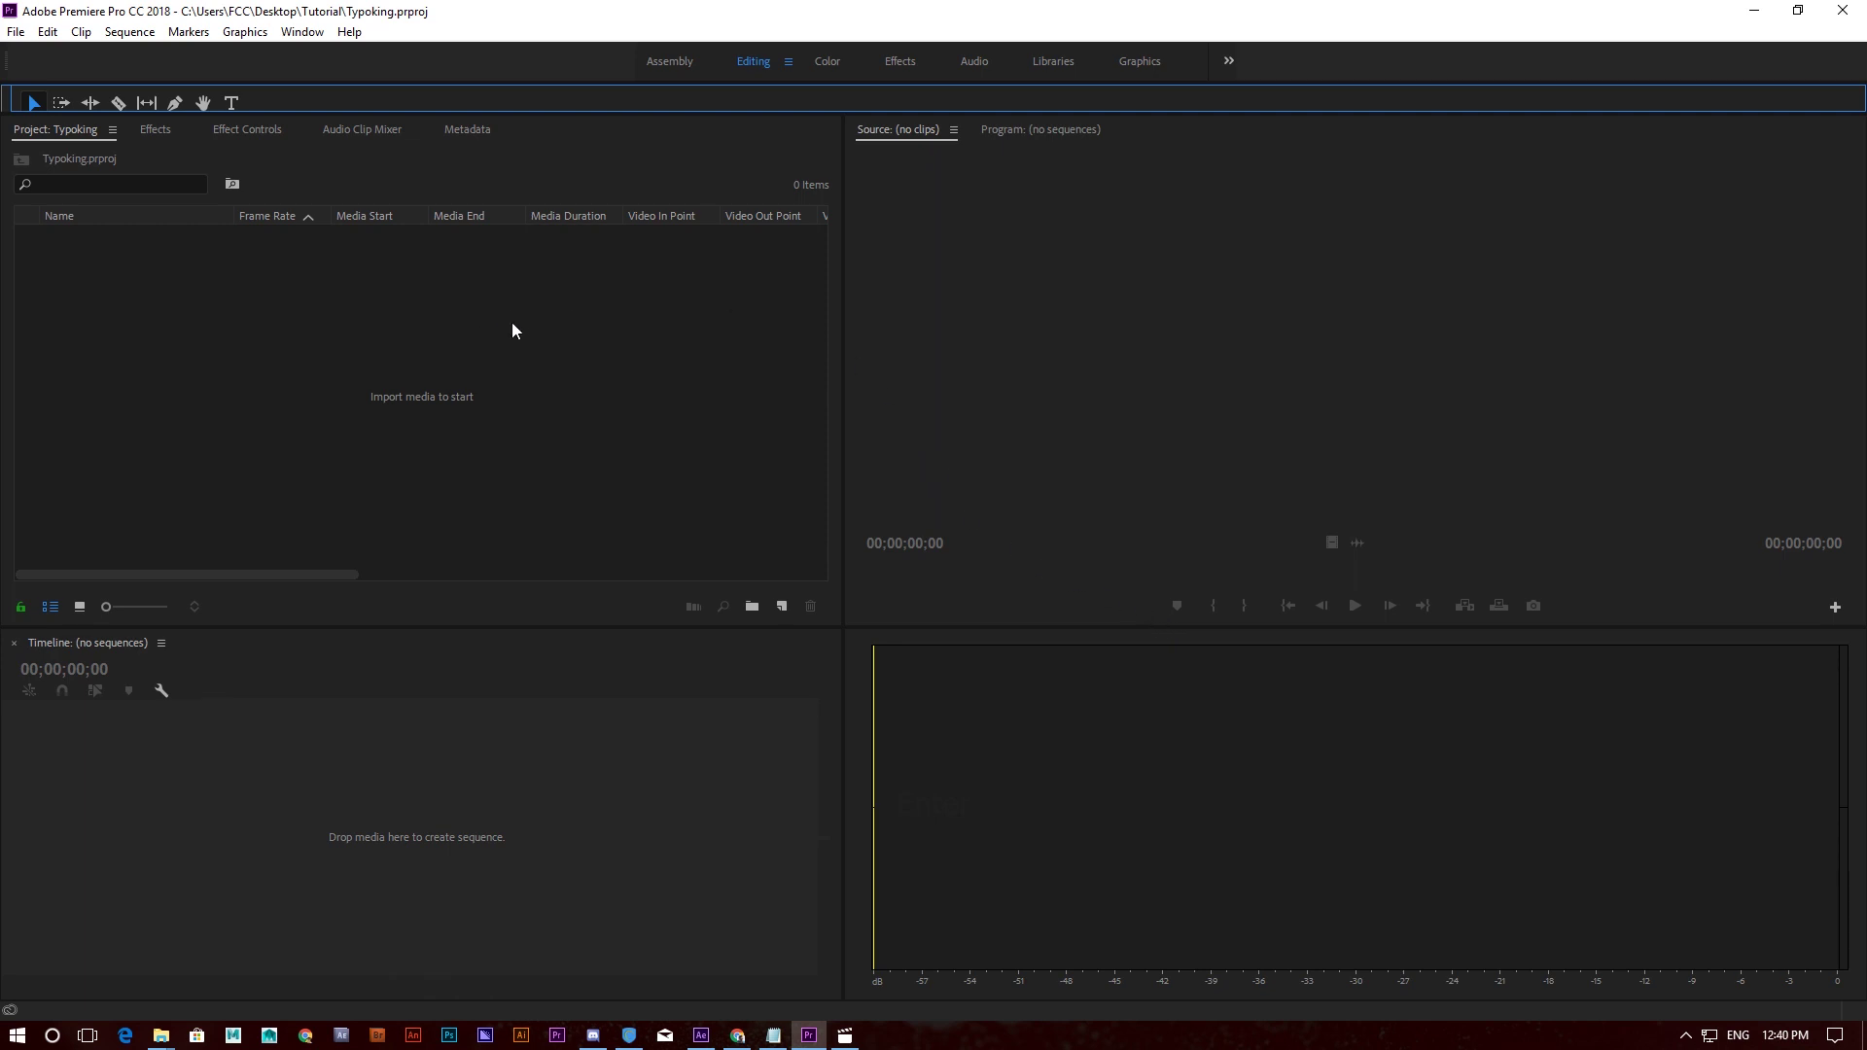
- Add a new DV-NTSC Standard 48kHz sequence, Sequence 01
{"action": "left_click", "coordinate": [784, 607]}
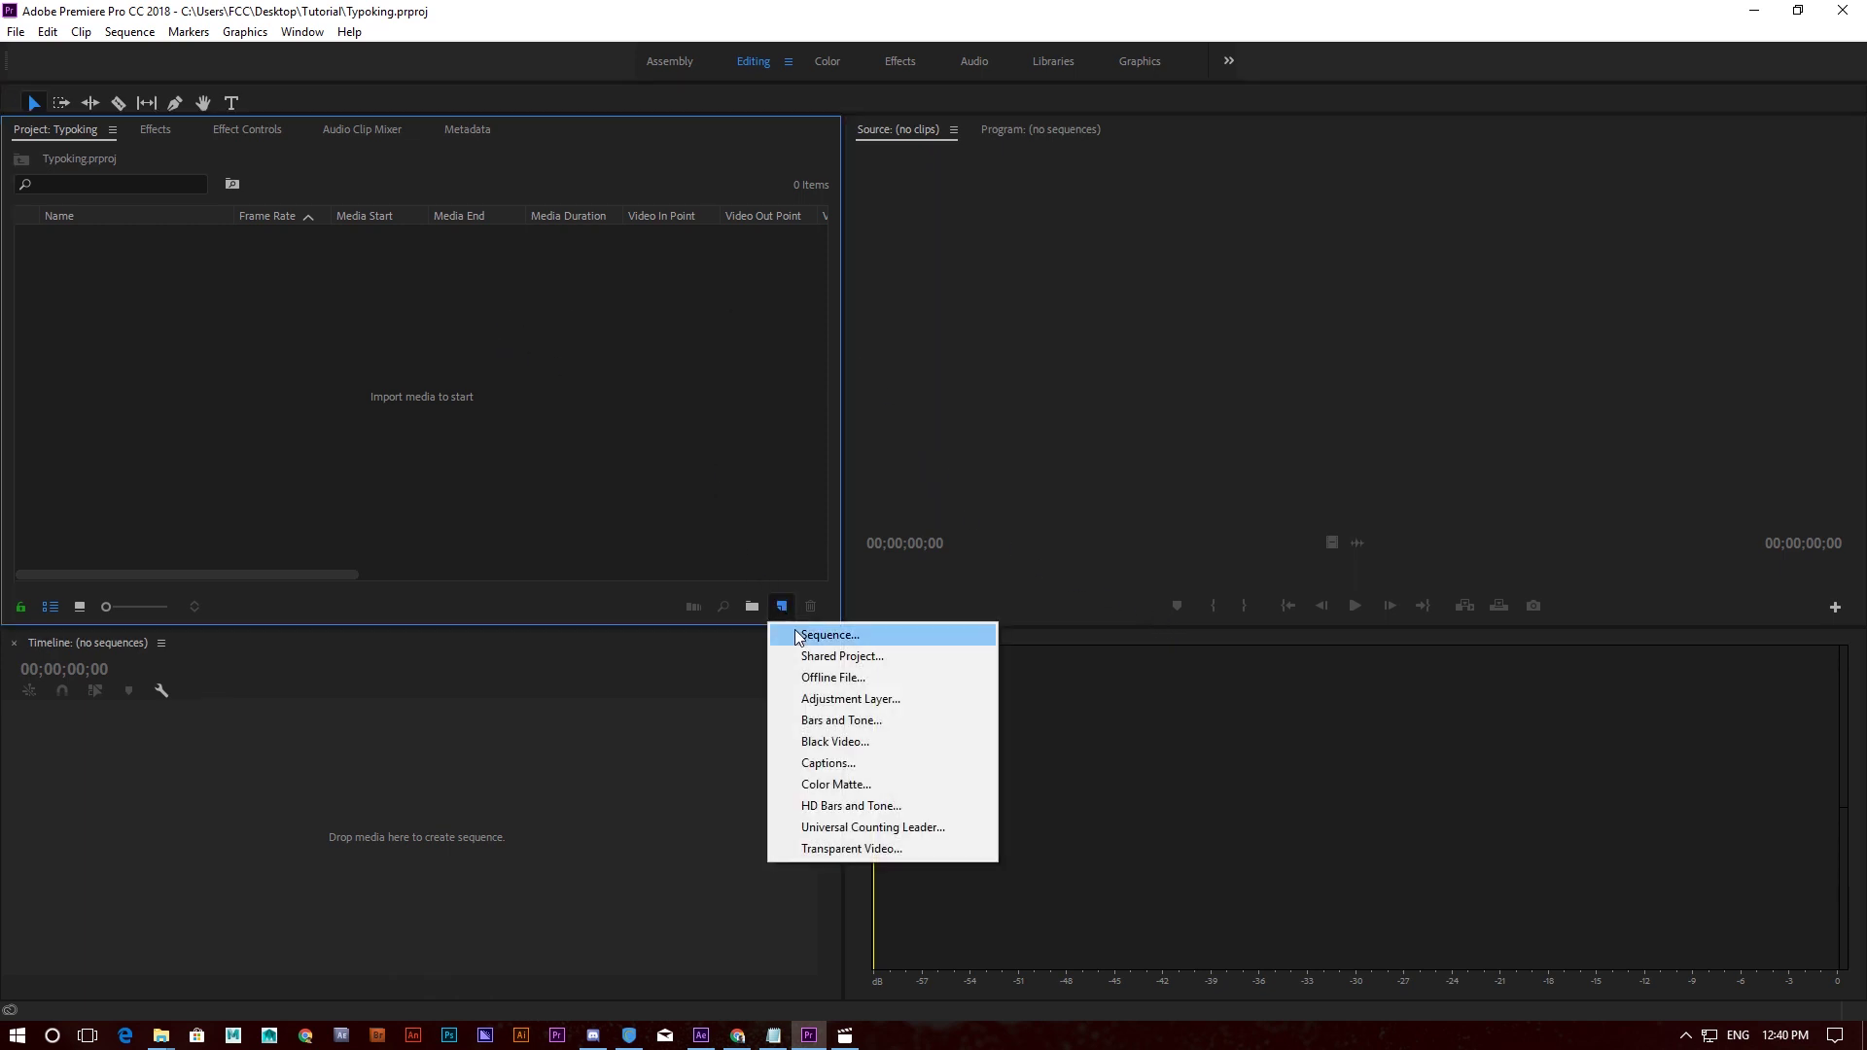
{"action": "left_click", "coordinate": [802, 634]}
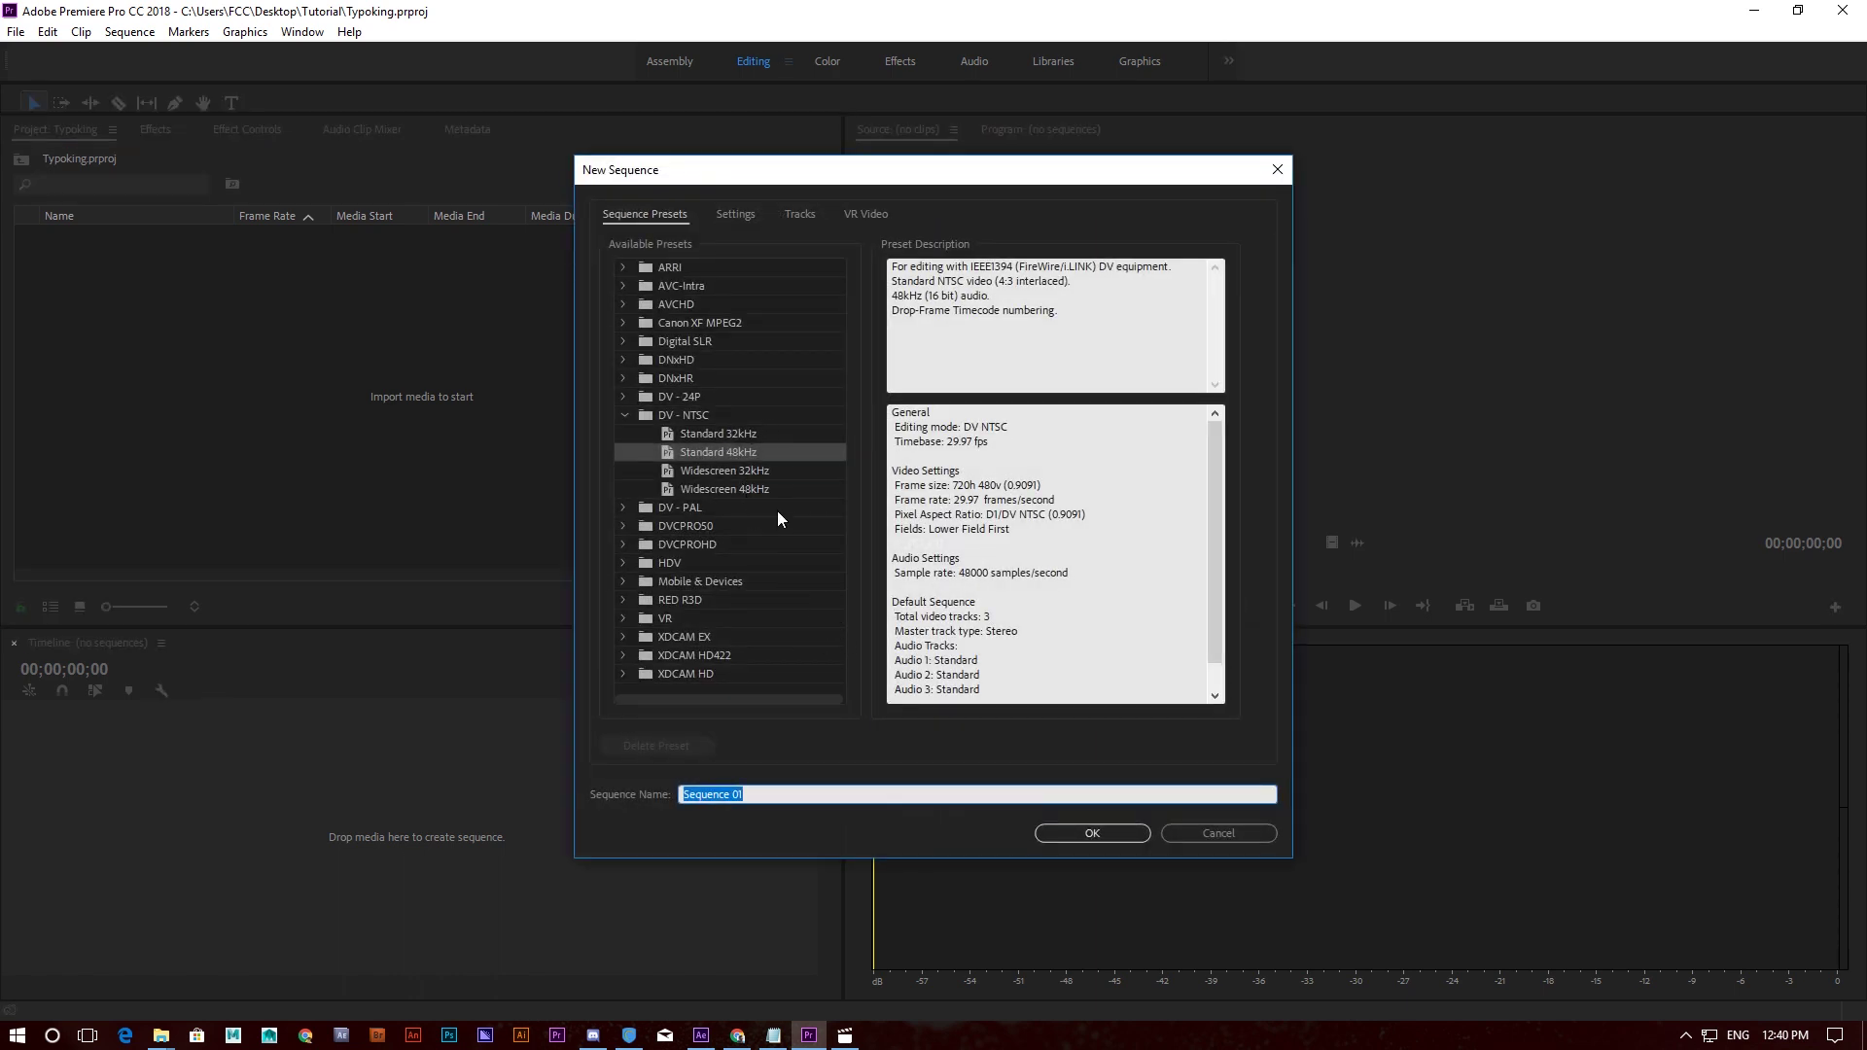
{"action": "left_click", "coordinate": [1060, 838]}
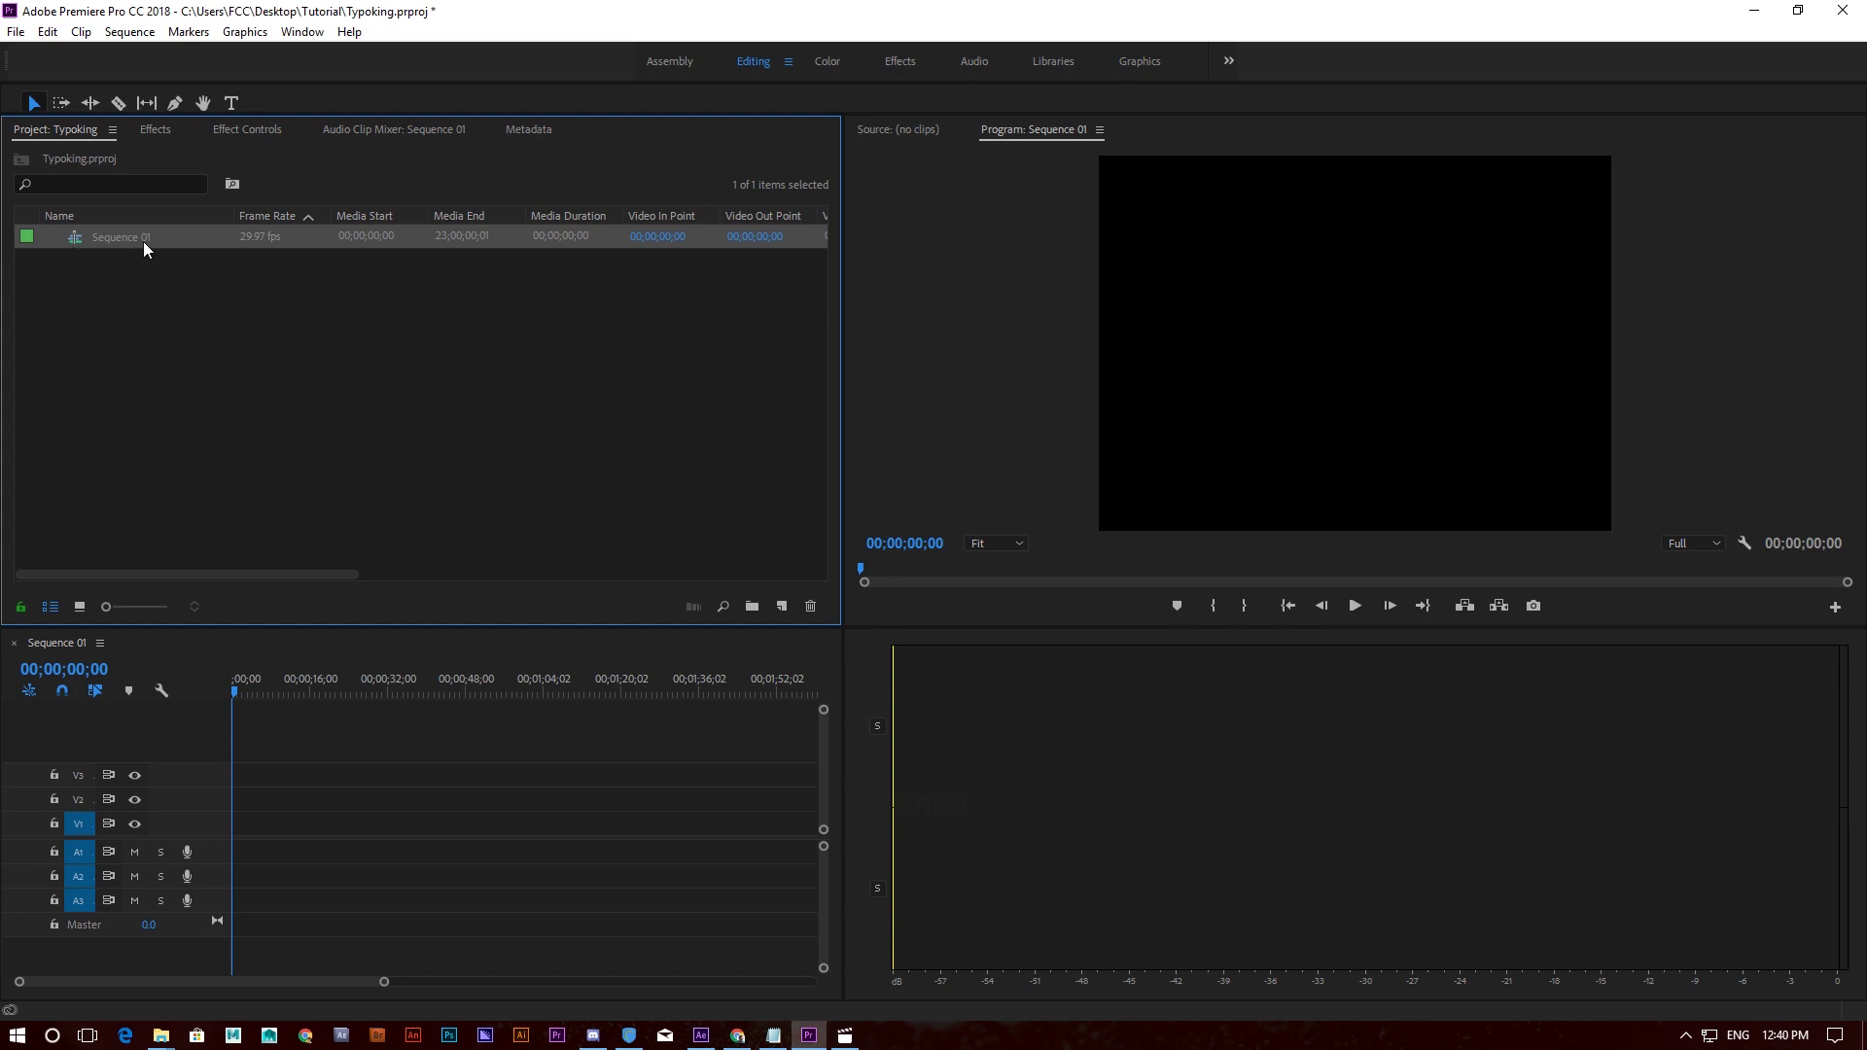
- Show the Essential Graphics panel over the Program monitor and enlarge it
{"action": "left_click", "coordinate": [302, 33]}
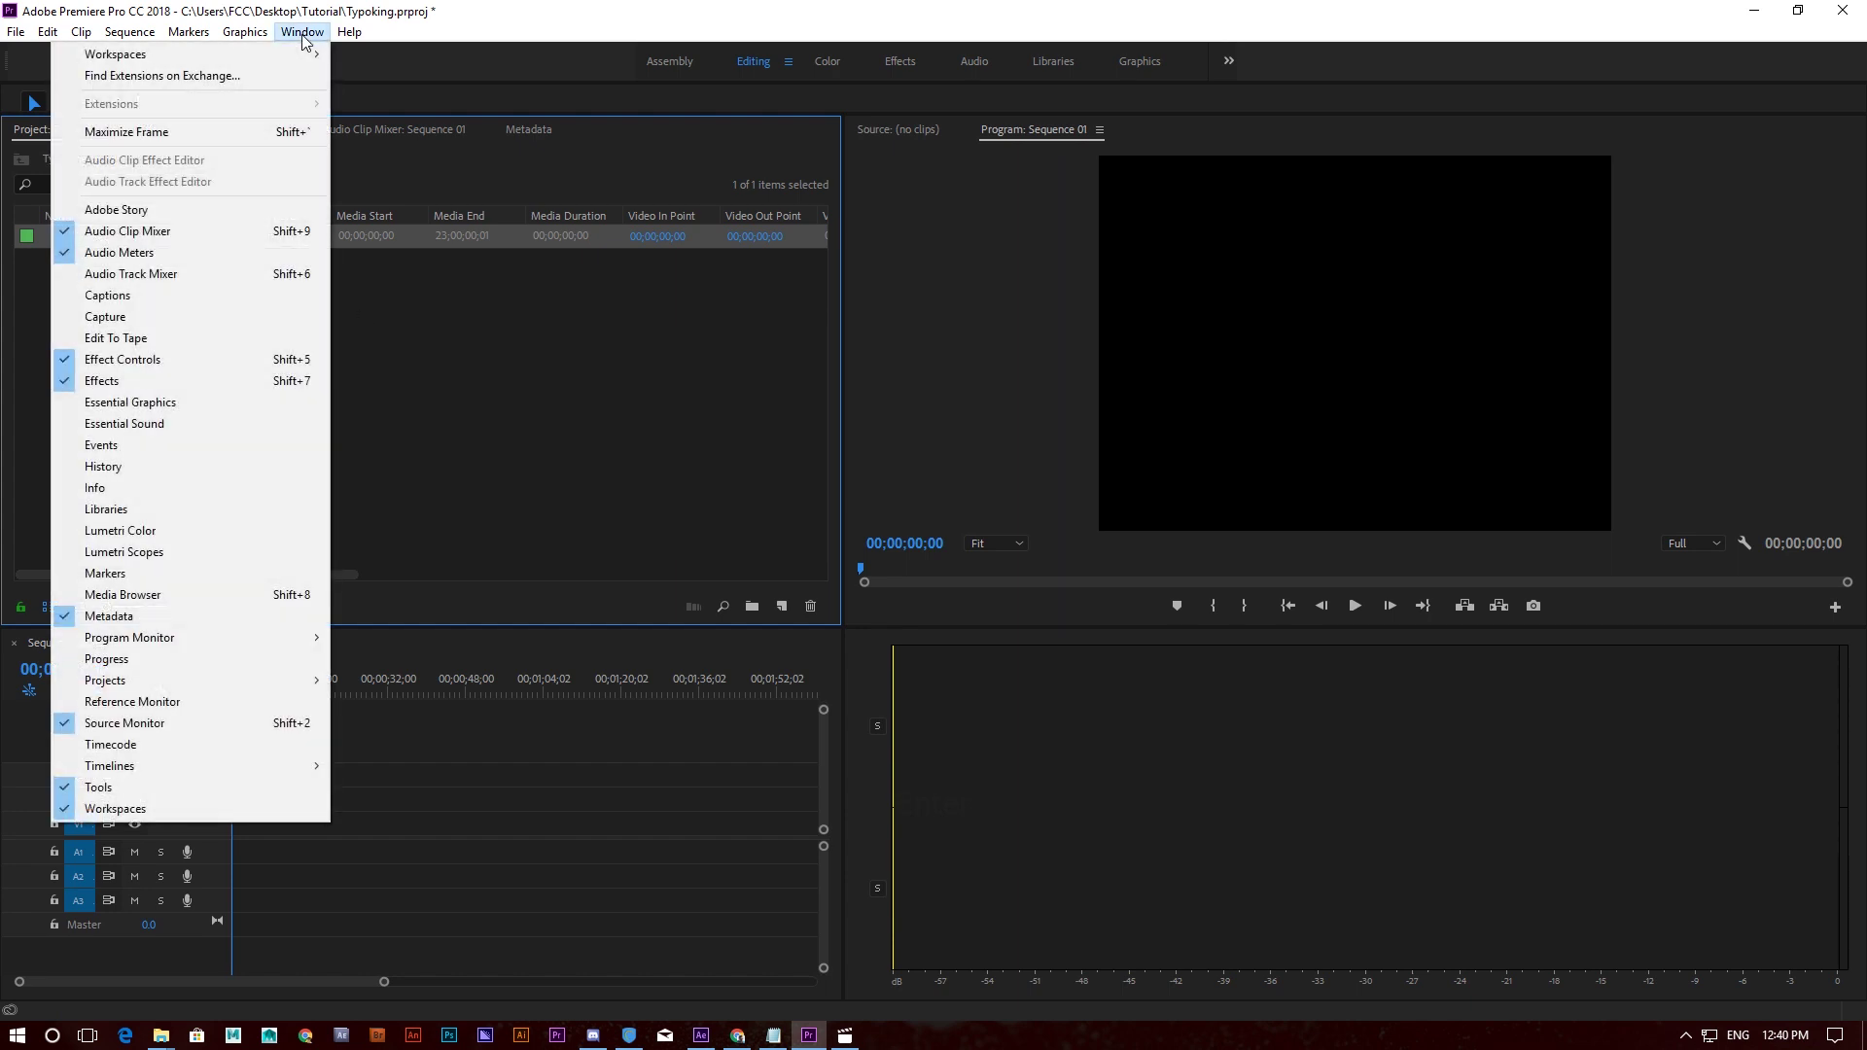
{"action": "left_click", "coordinate": [195, 403]}
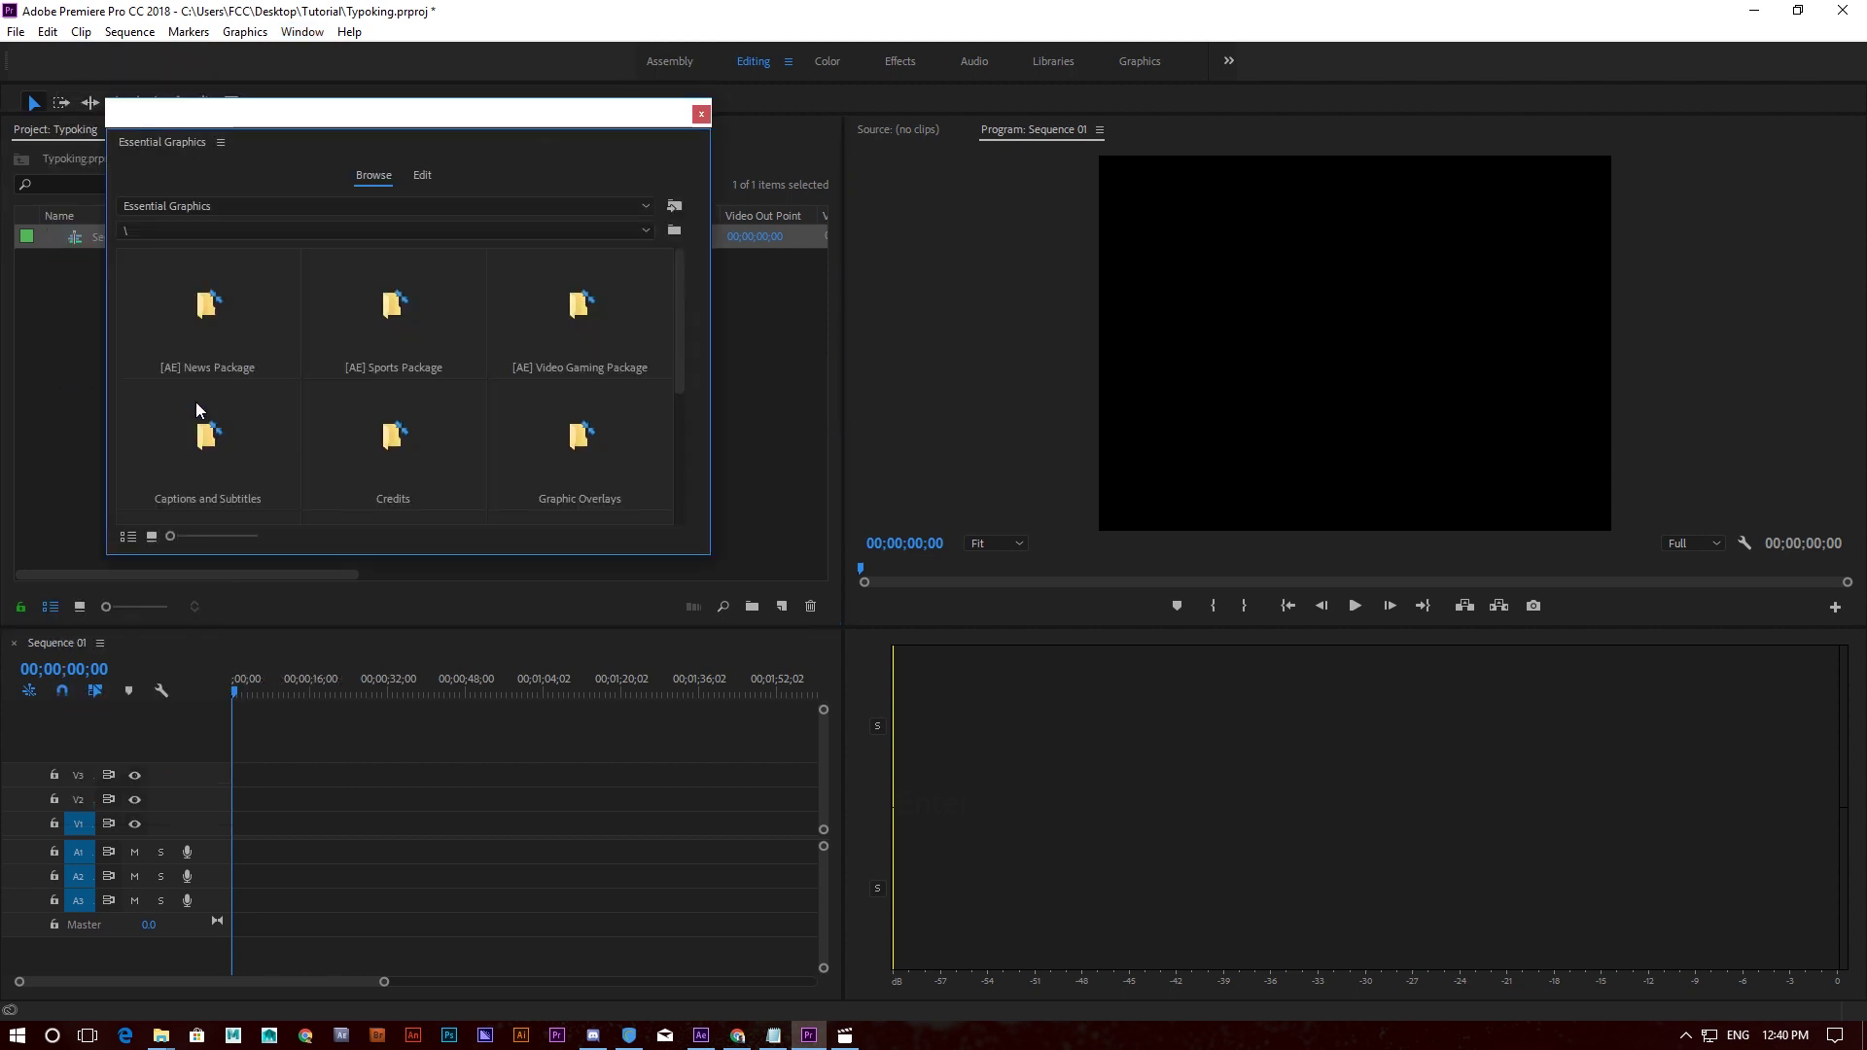
{"action": "left_click_drag", "start_coordinate": [441, 112], "coordinate": [1077, 94]}
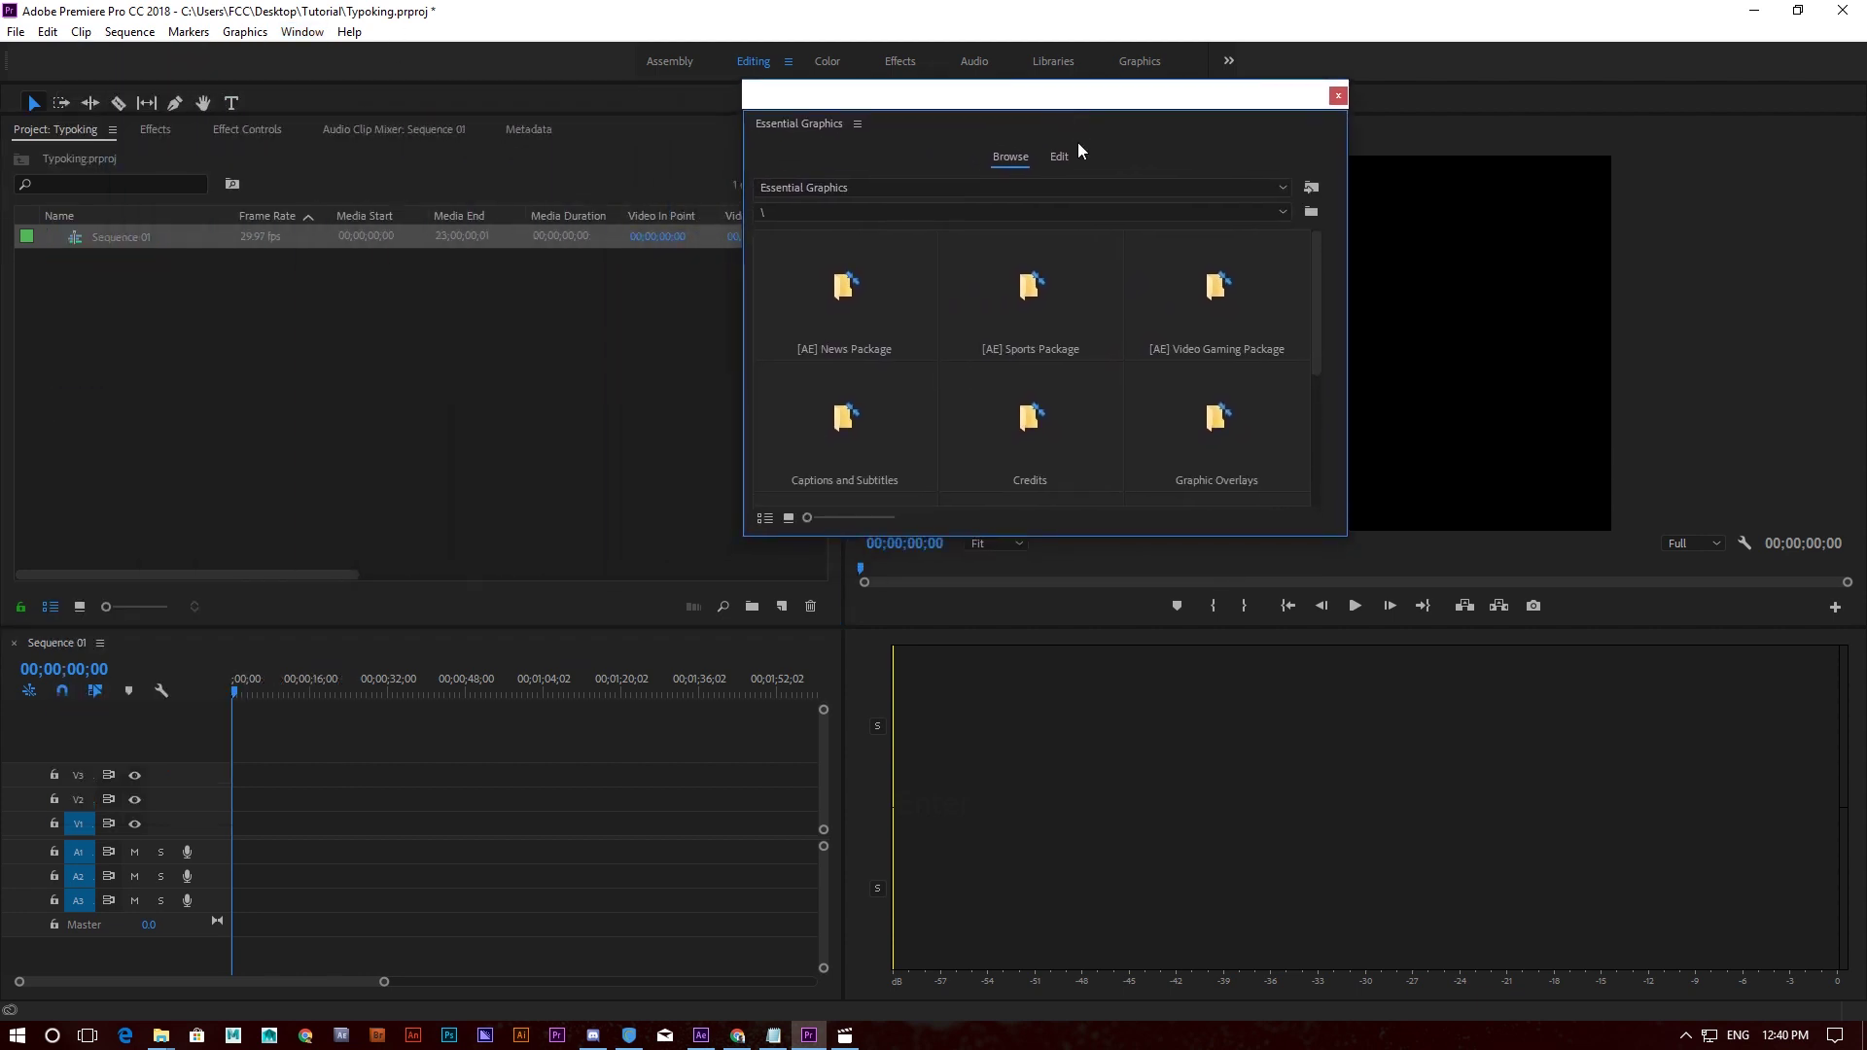
{"action": "left_click_drag", "start_coordinate": [1346, 537], "coordinate": [1632, 830]}
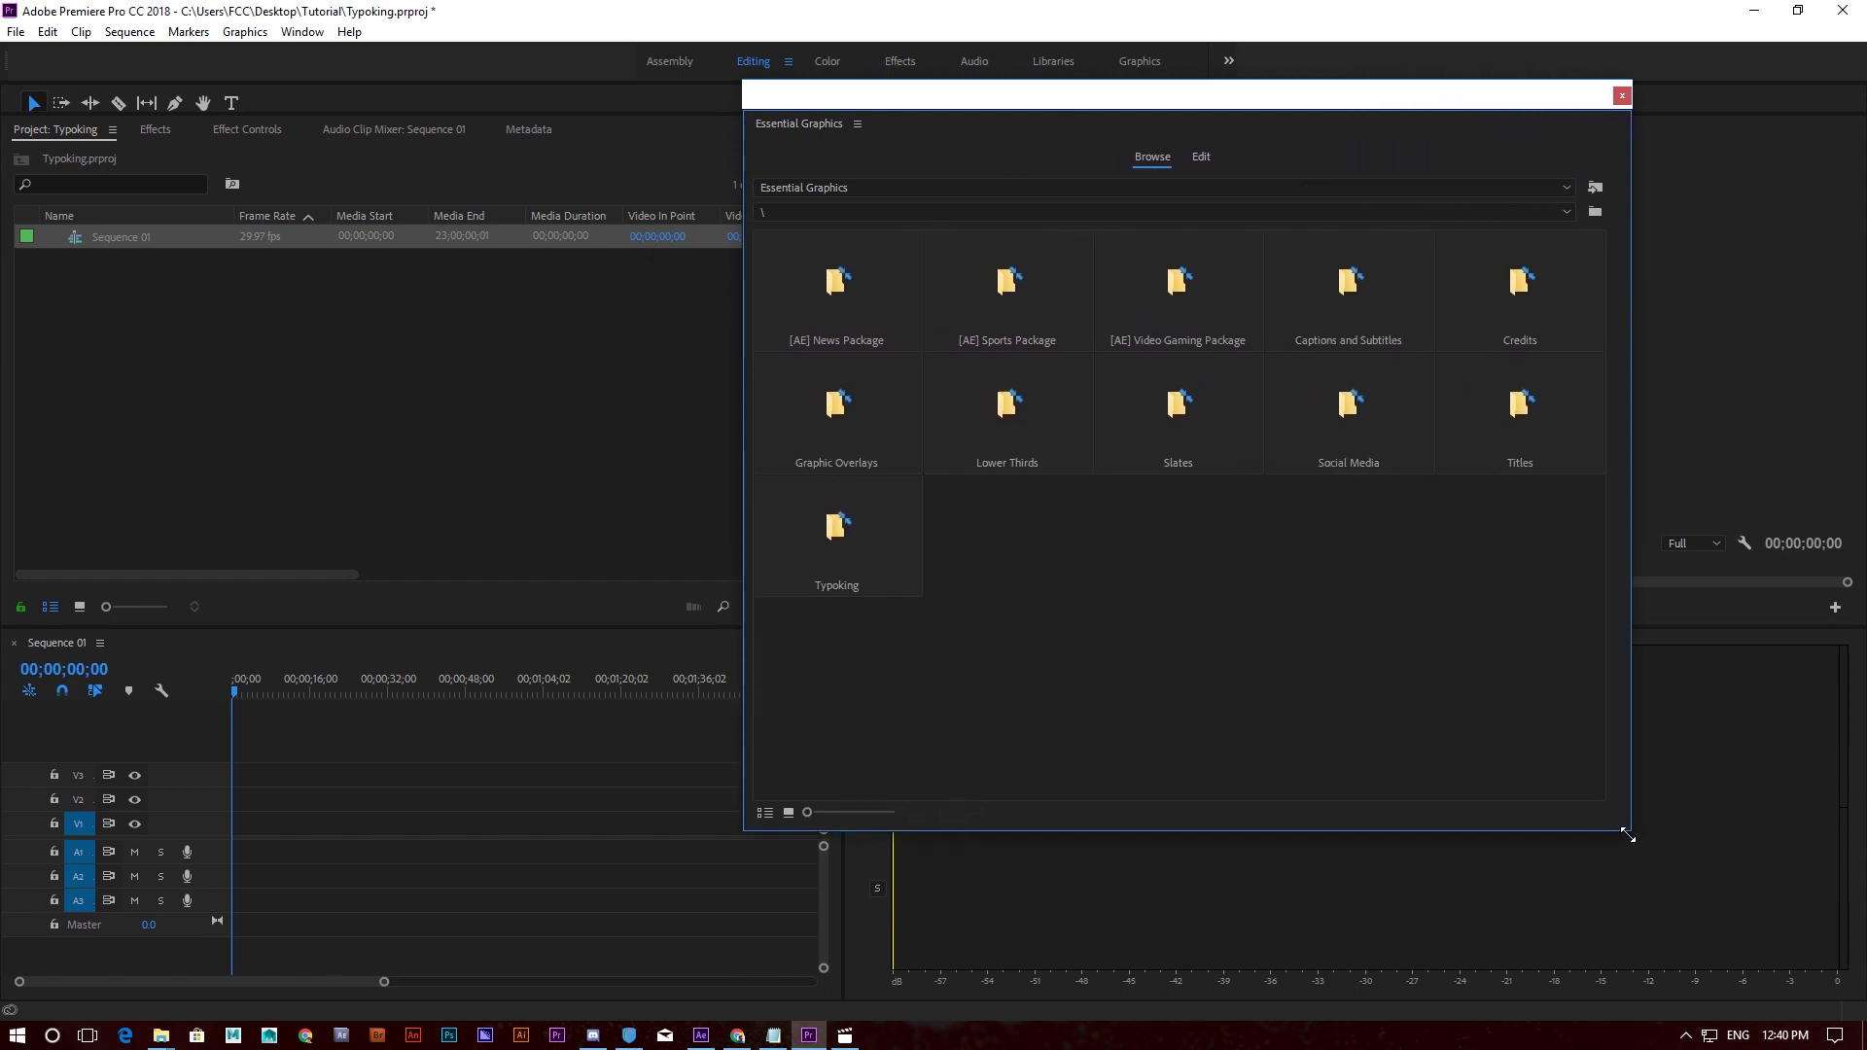
- Open the Typoking folder, then its Minimal Titles I templates
{"action": "left_click", "coordinate": [871, 548]}
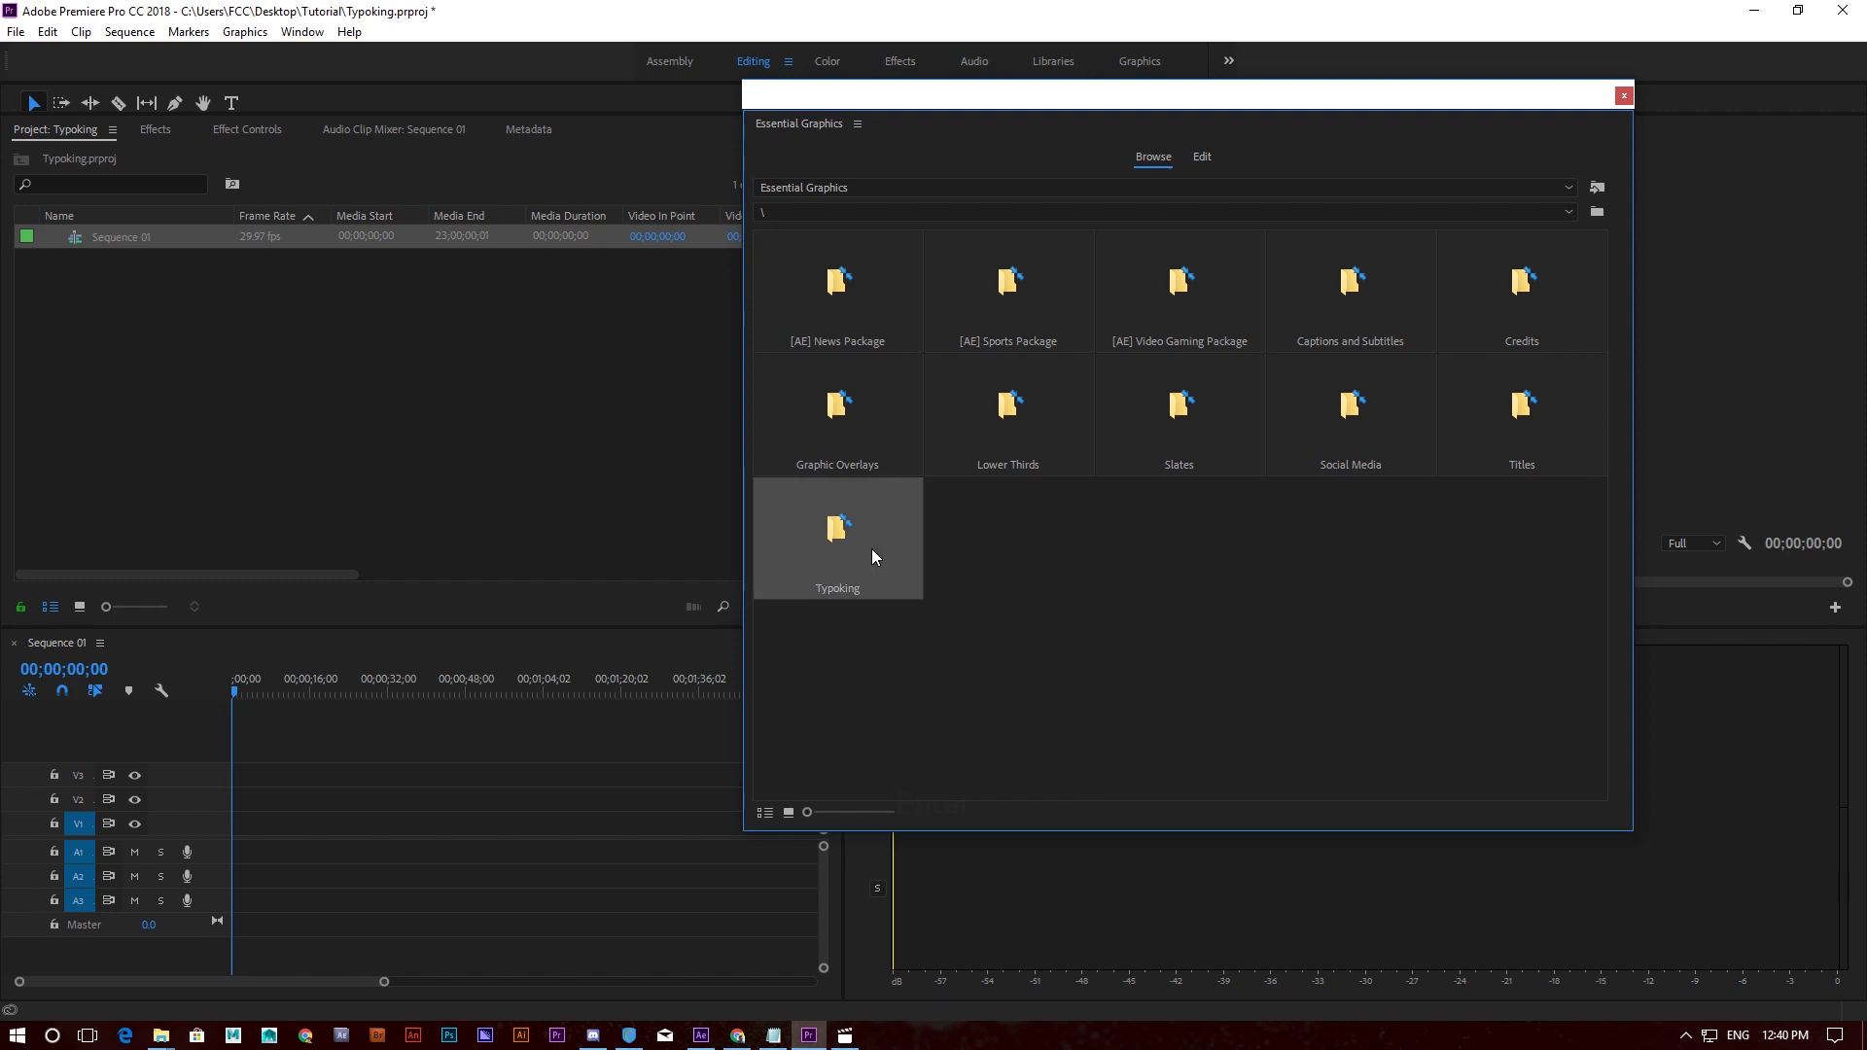
{"action": "double_click", "coordinate": [870, 554]}
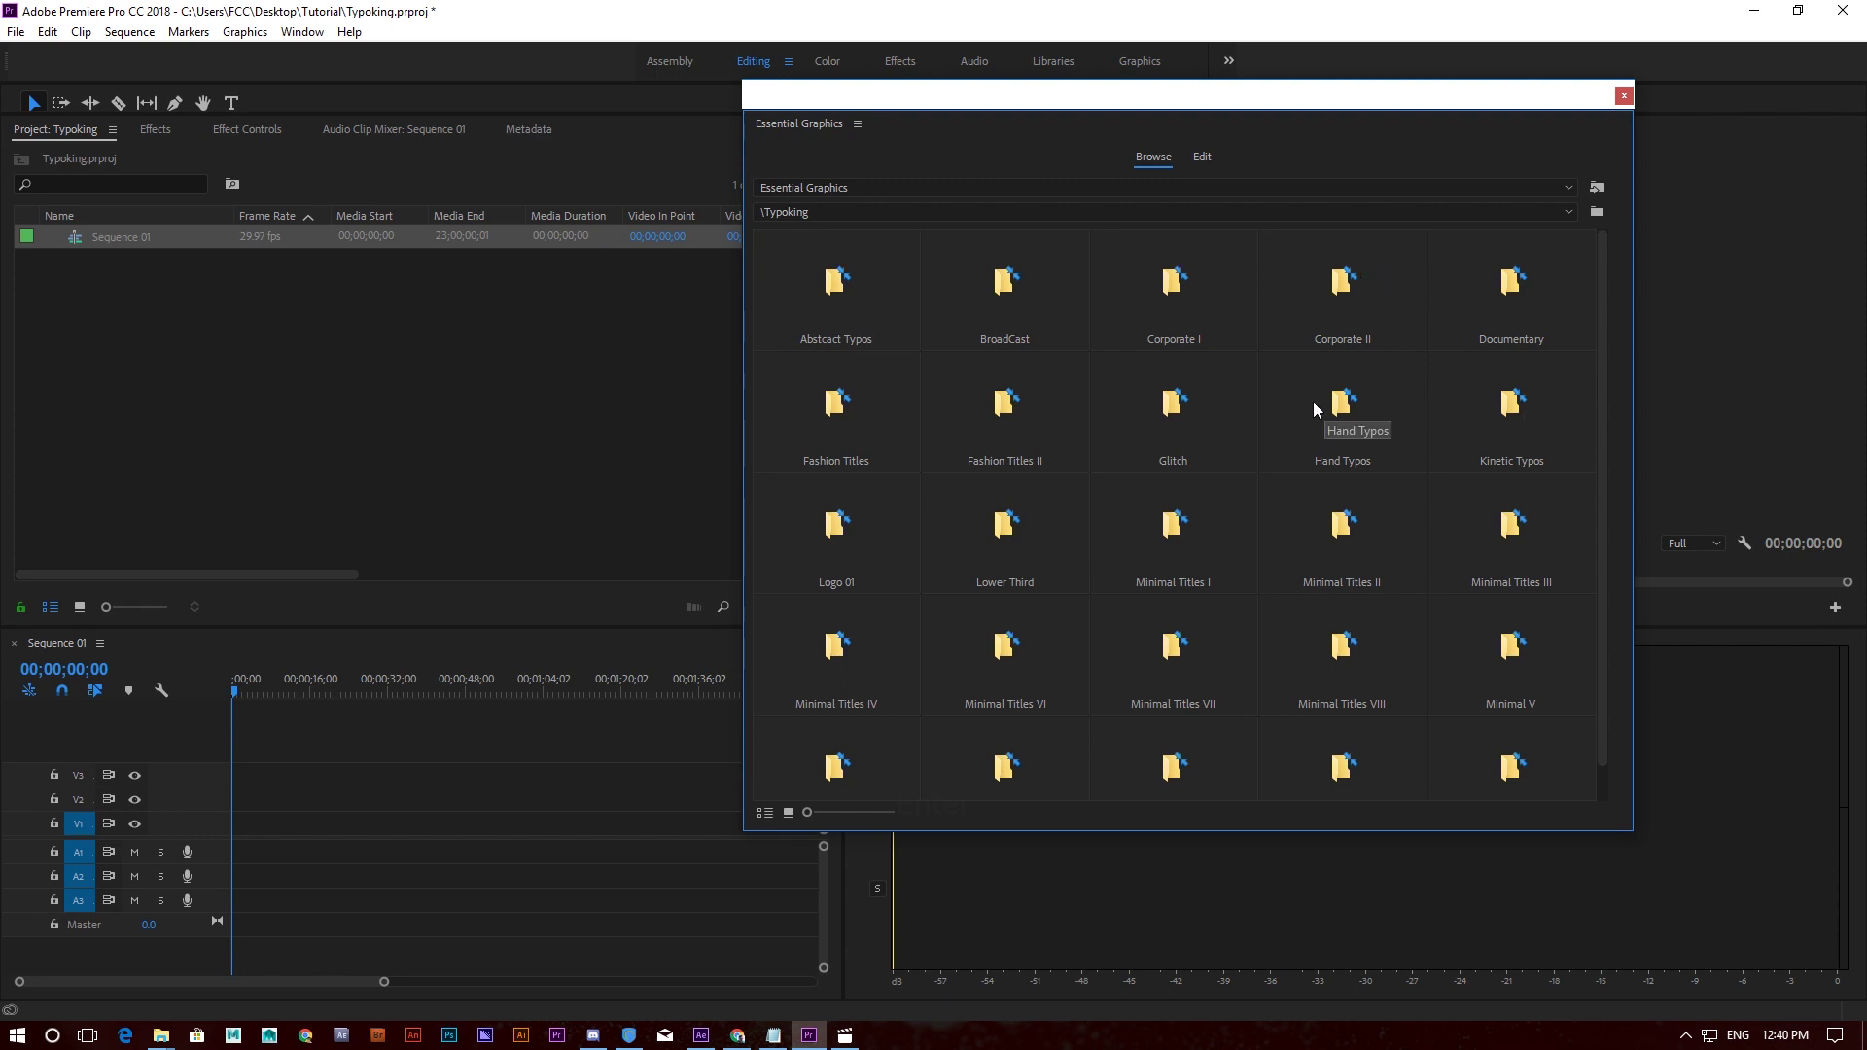
{"action": "double_click", "coordinate": [1177, 532]}
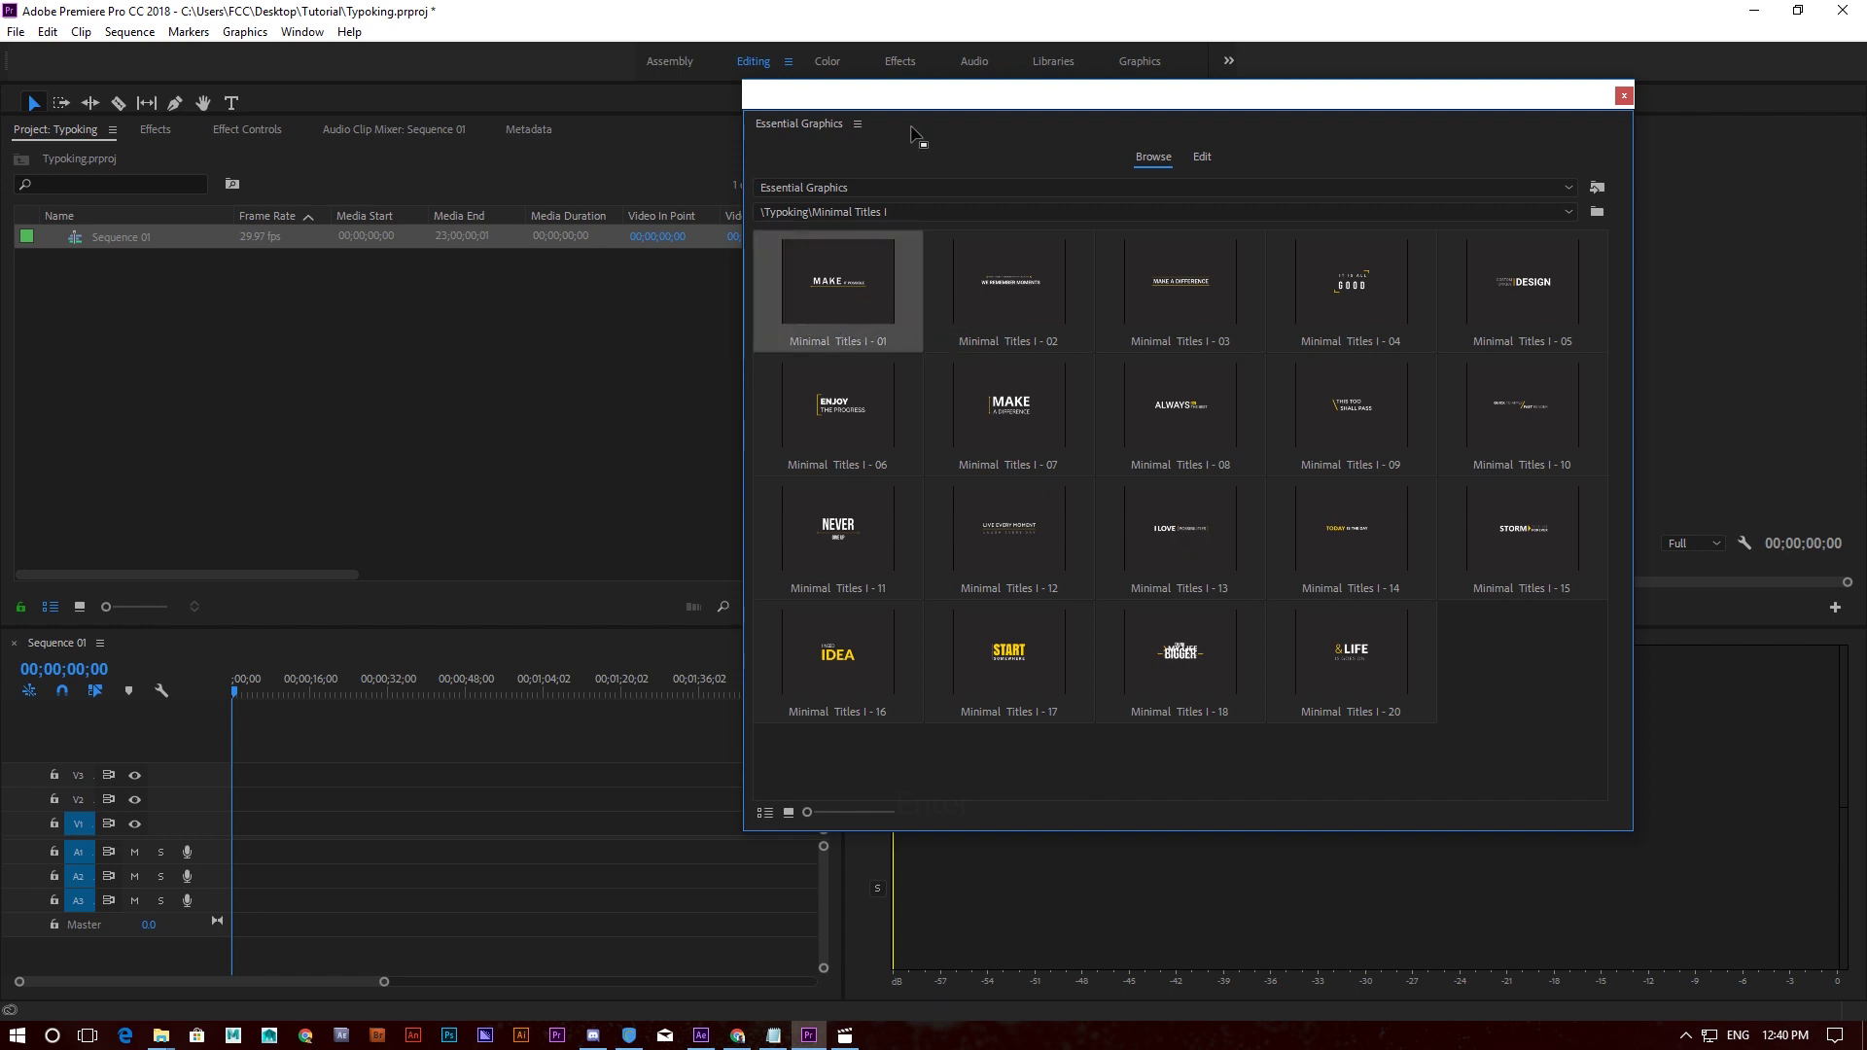
{"action": "left_click_drag", "start_coordinate": [911, 103], "coordinate": [1158, 93]}
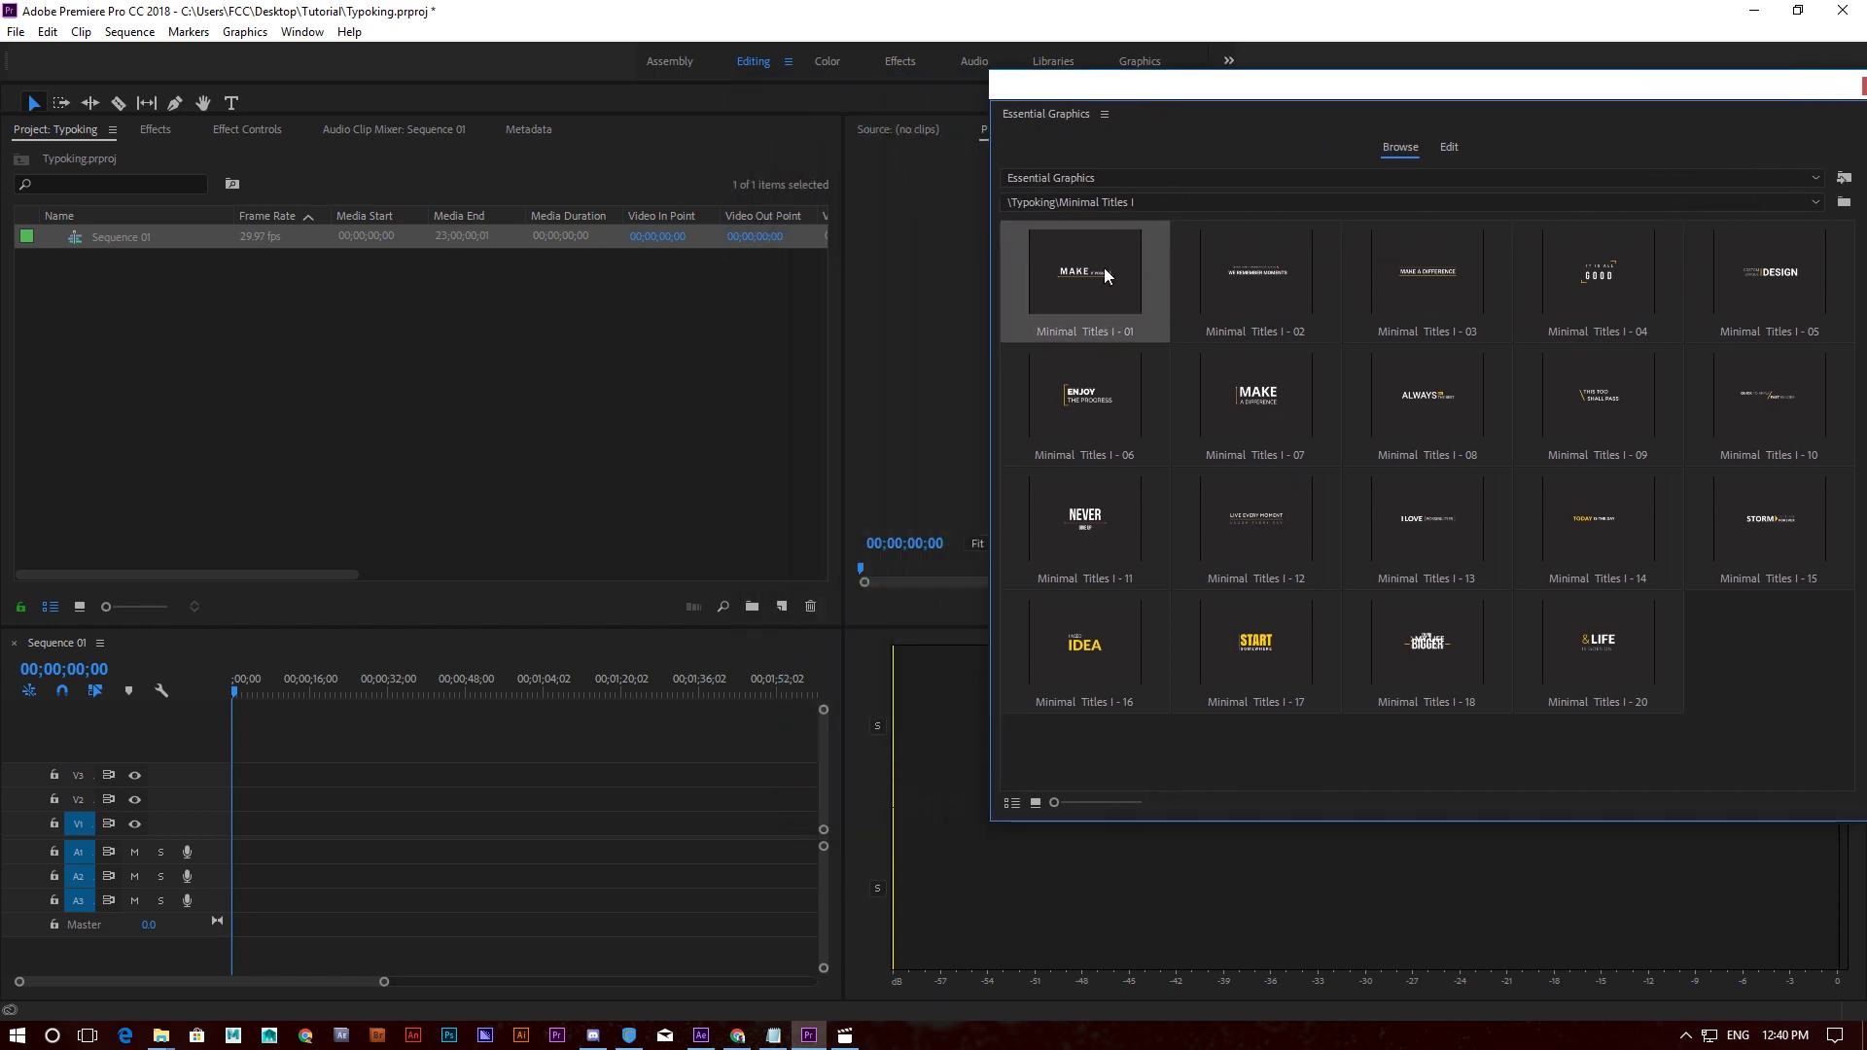
- Drag Minimal Titles I - 01 onto V1, matching the sequence settings to the clip
{"action": "left_click_drag", "start_coordinate": [1101, 265], "coordinate": [235, 824]}
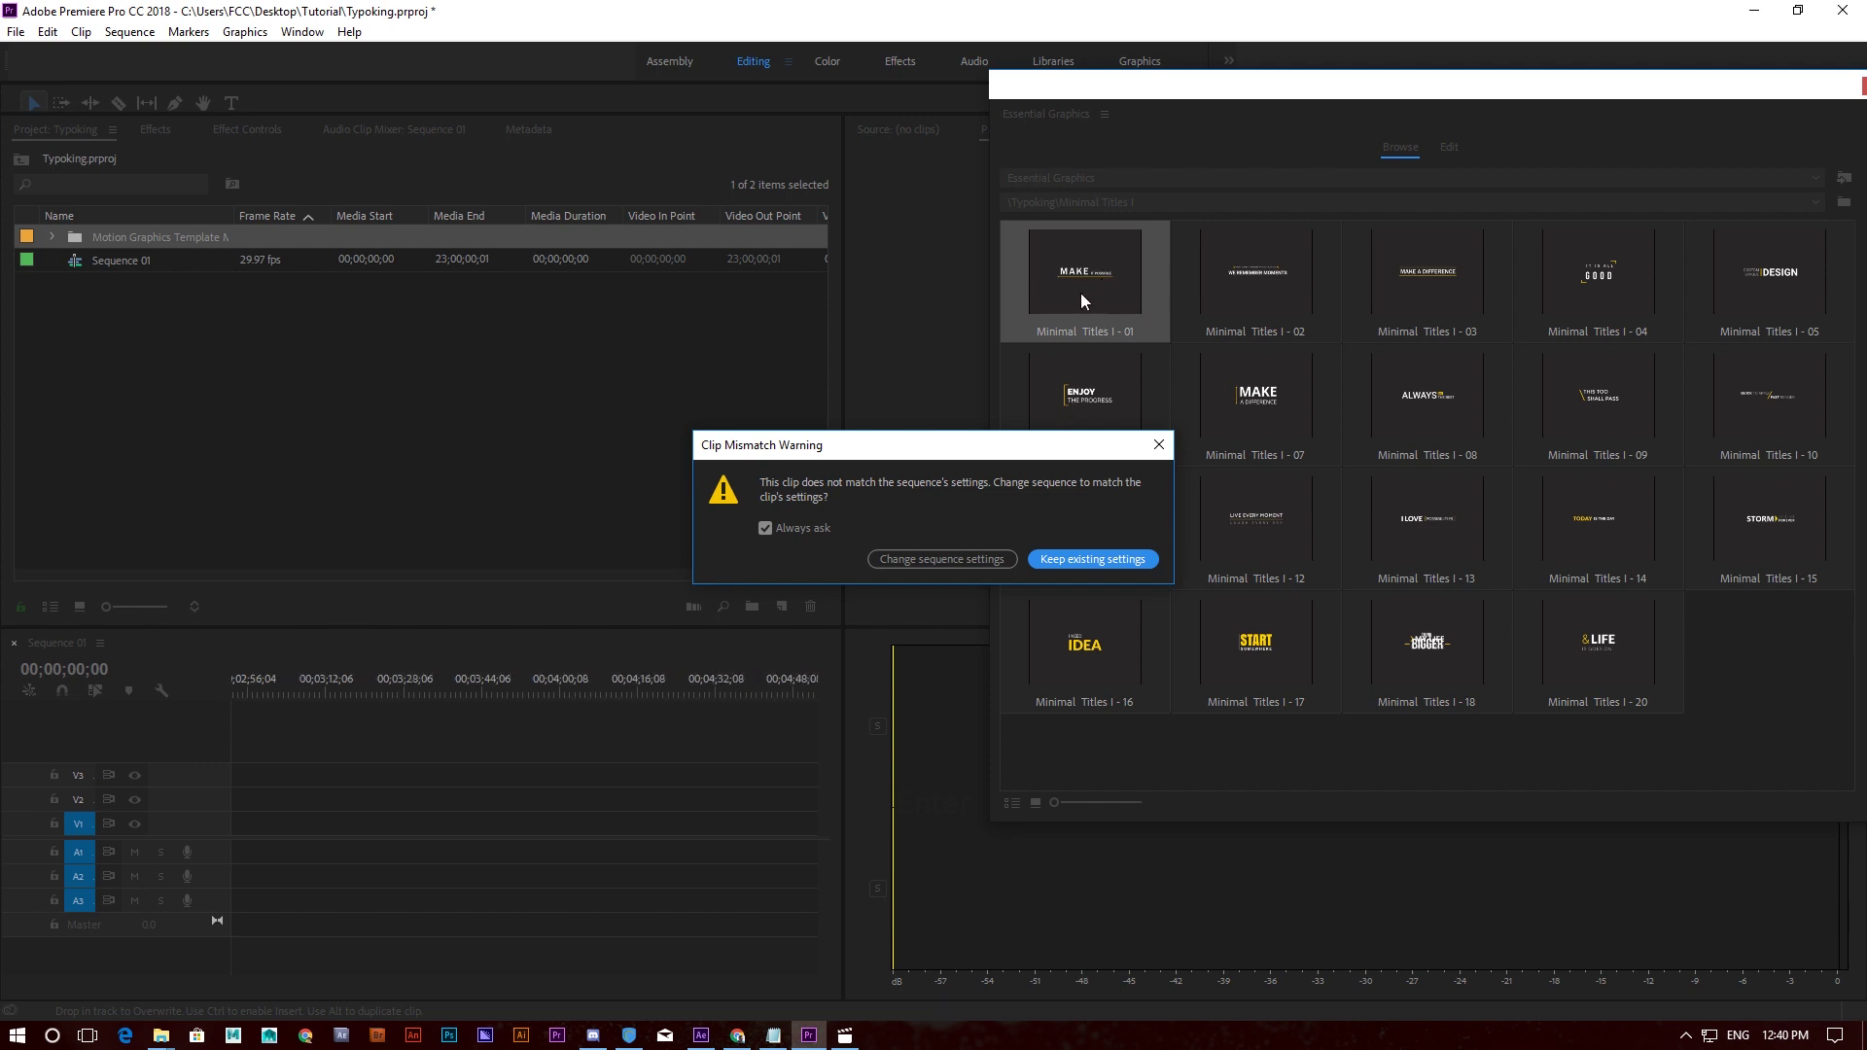
{"action": "left_click", "coordinate": [914, 560]}
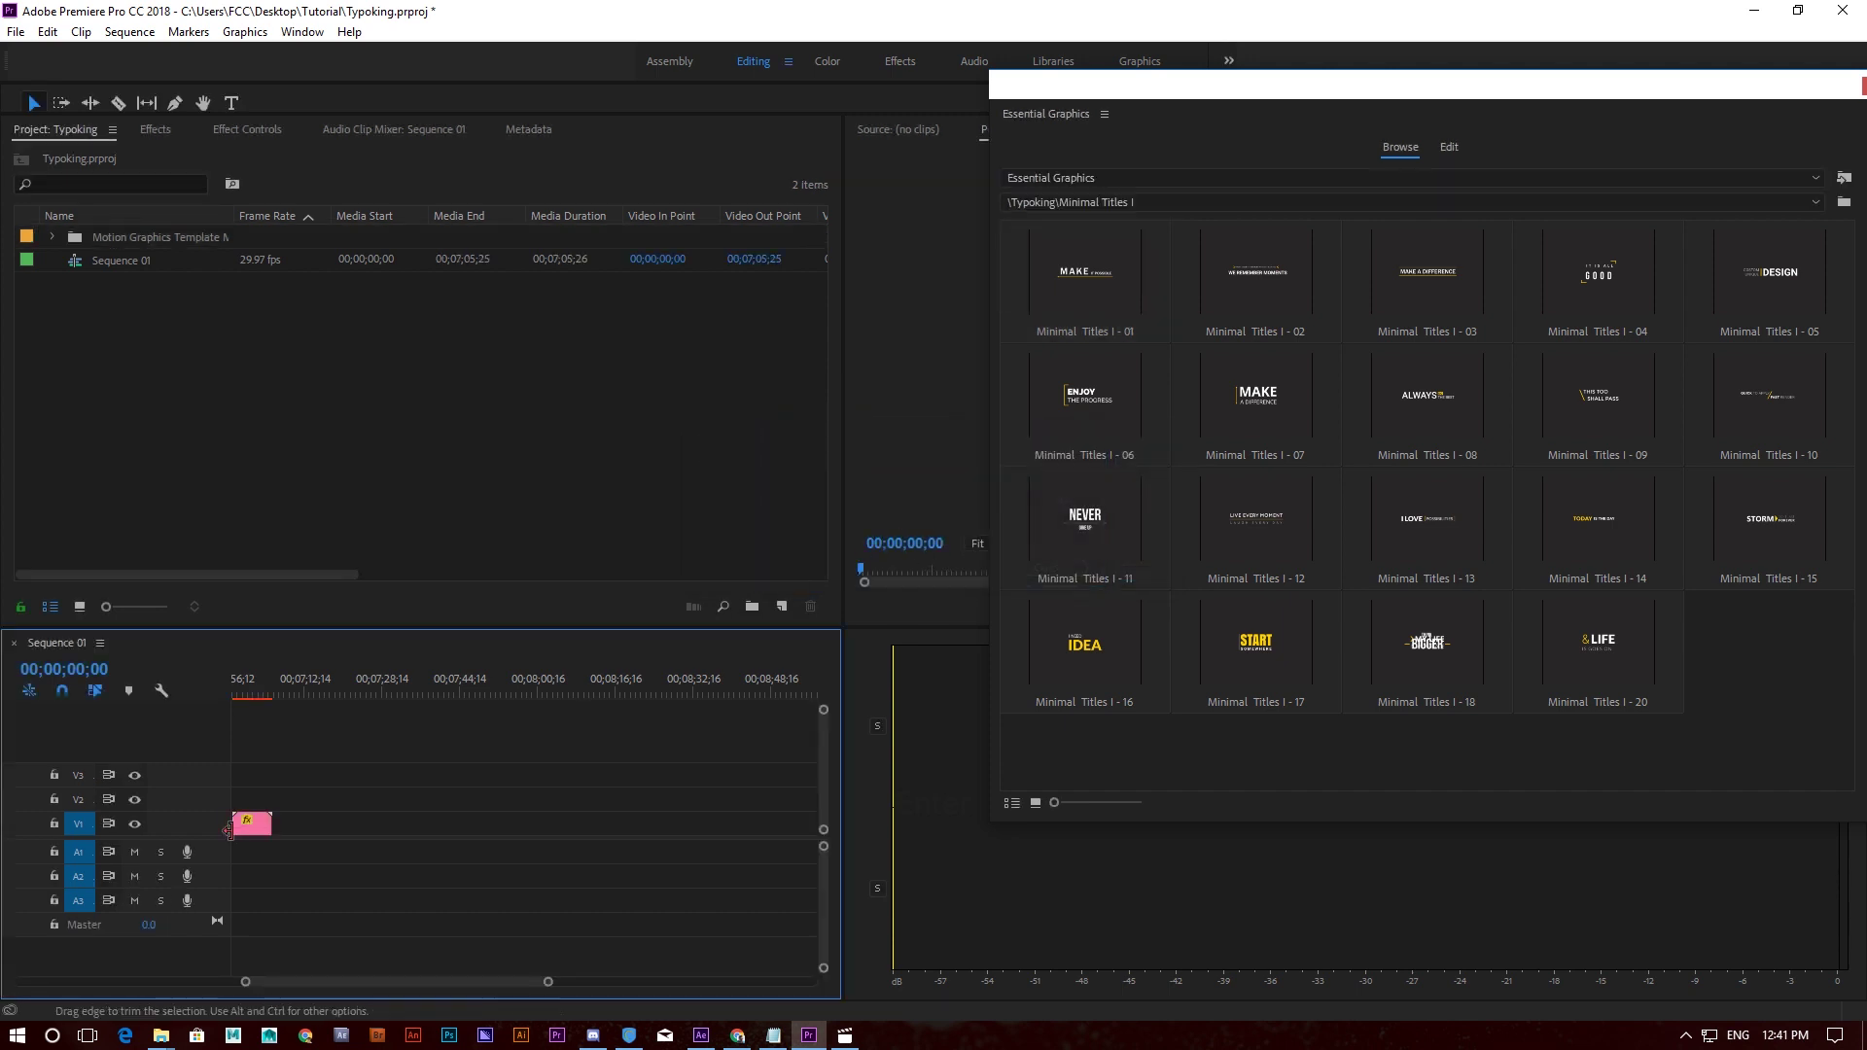
{"action": "left_click", "coordinate": [1418, 181]}
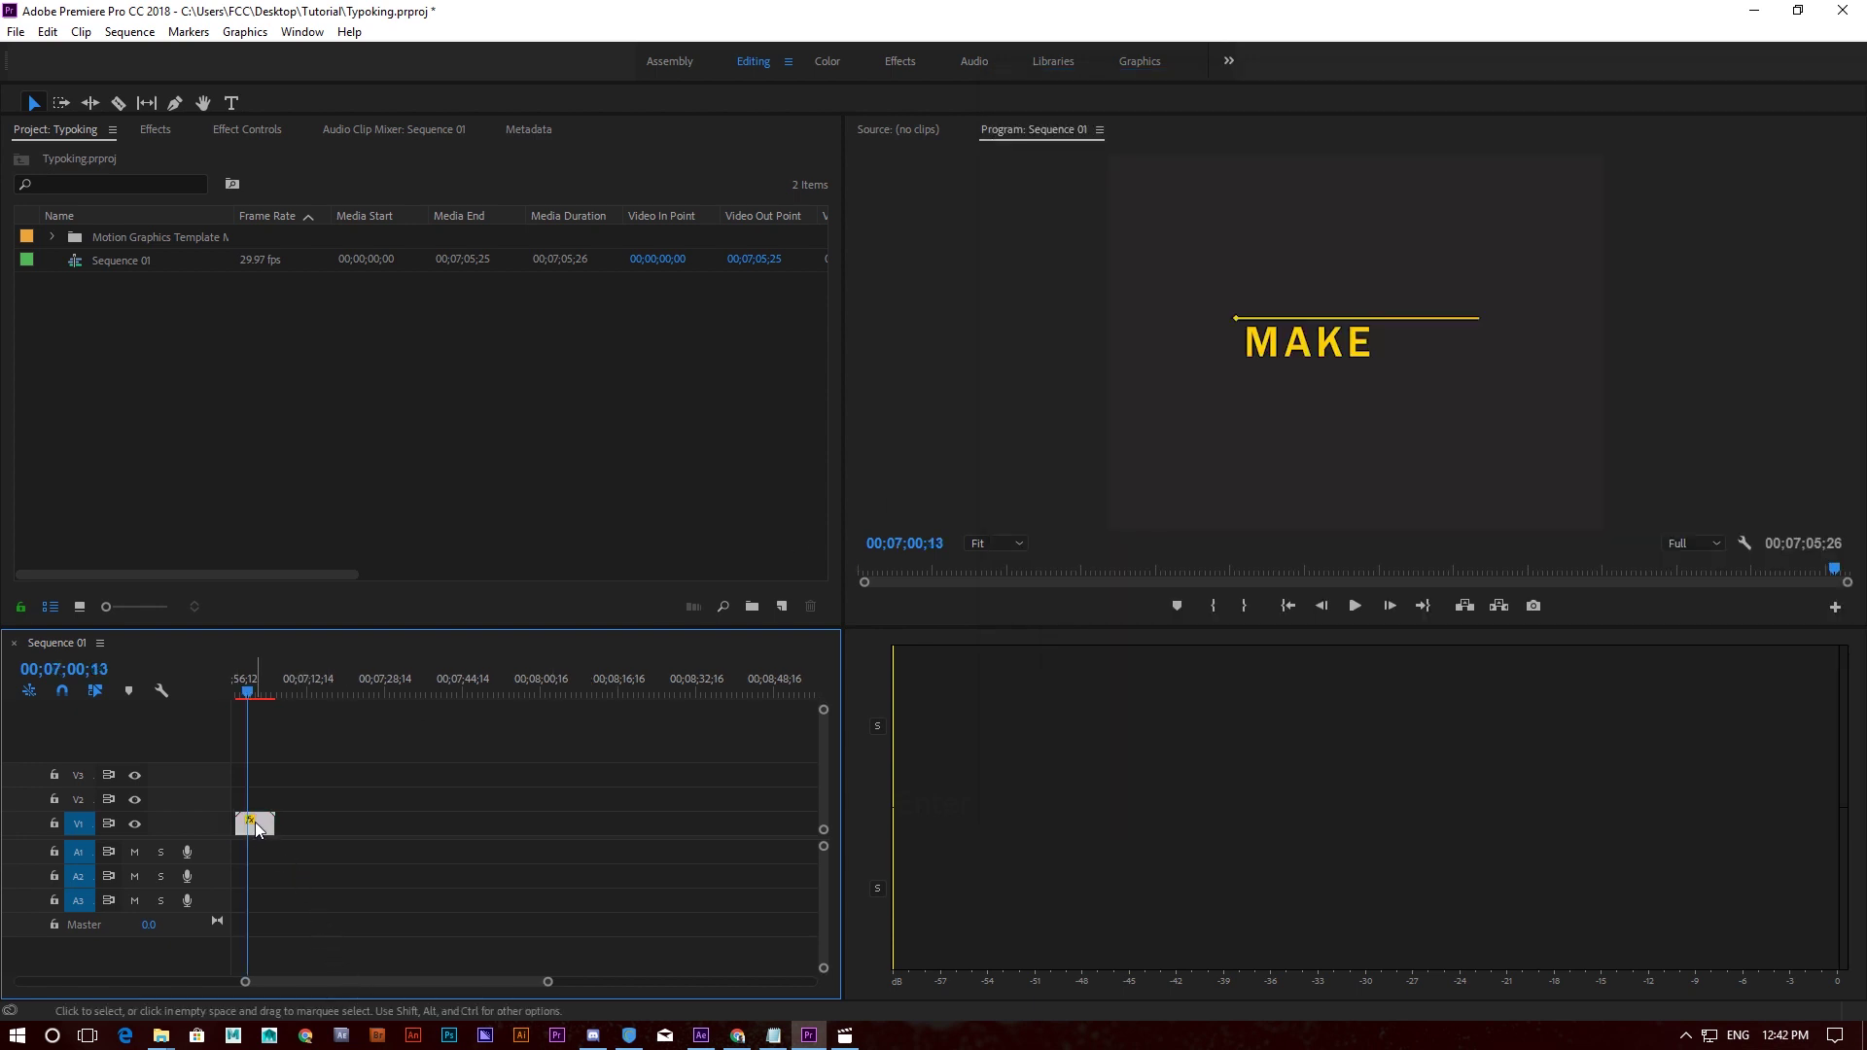
- Reopen Essential Graphics on the Edit tab with the title's properties
{"action": "left_click", "coordinate": [299, 32]}
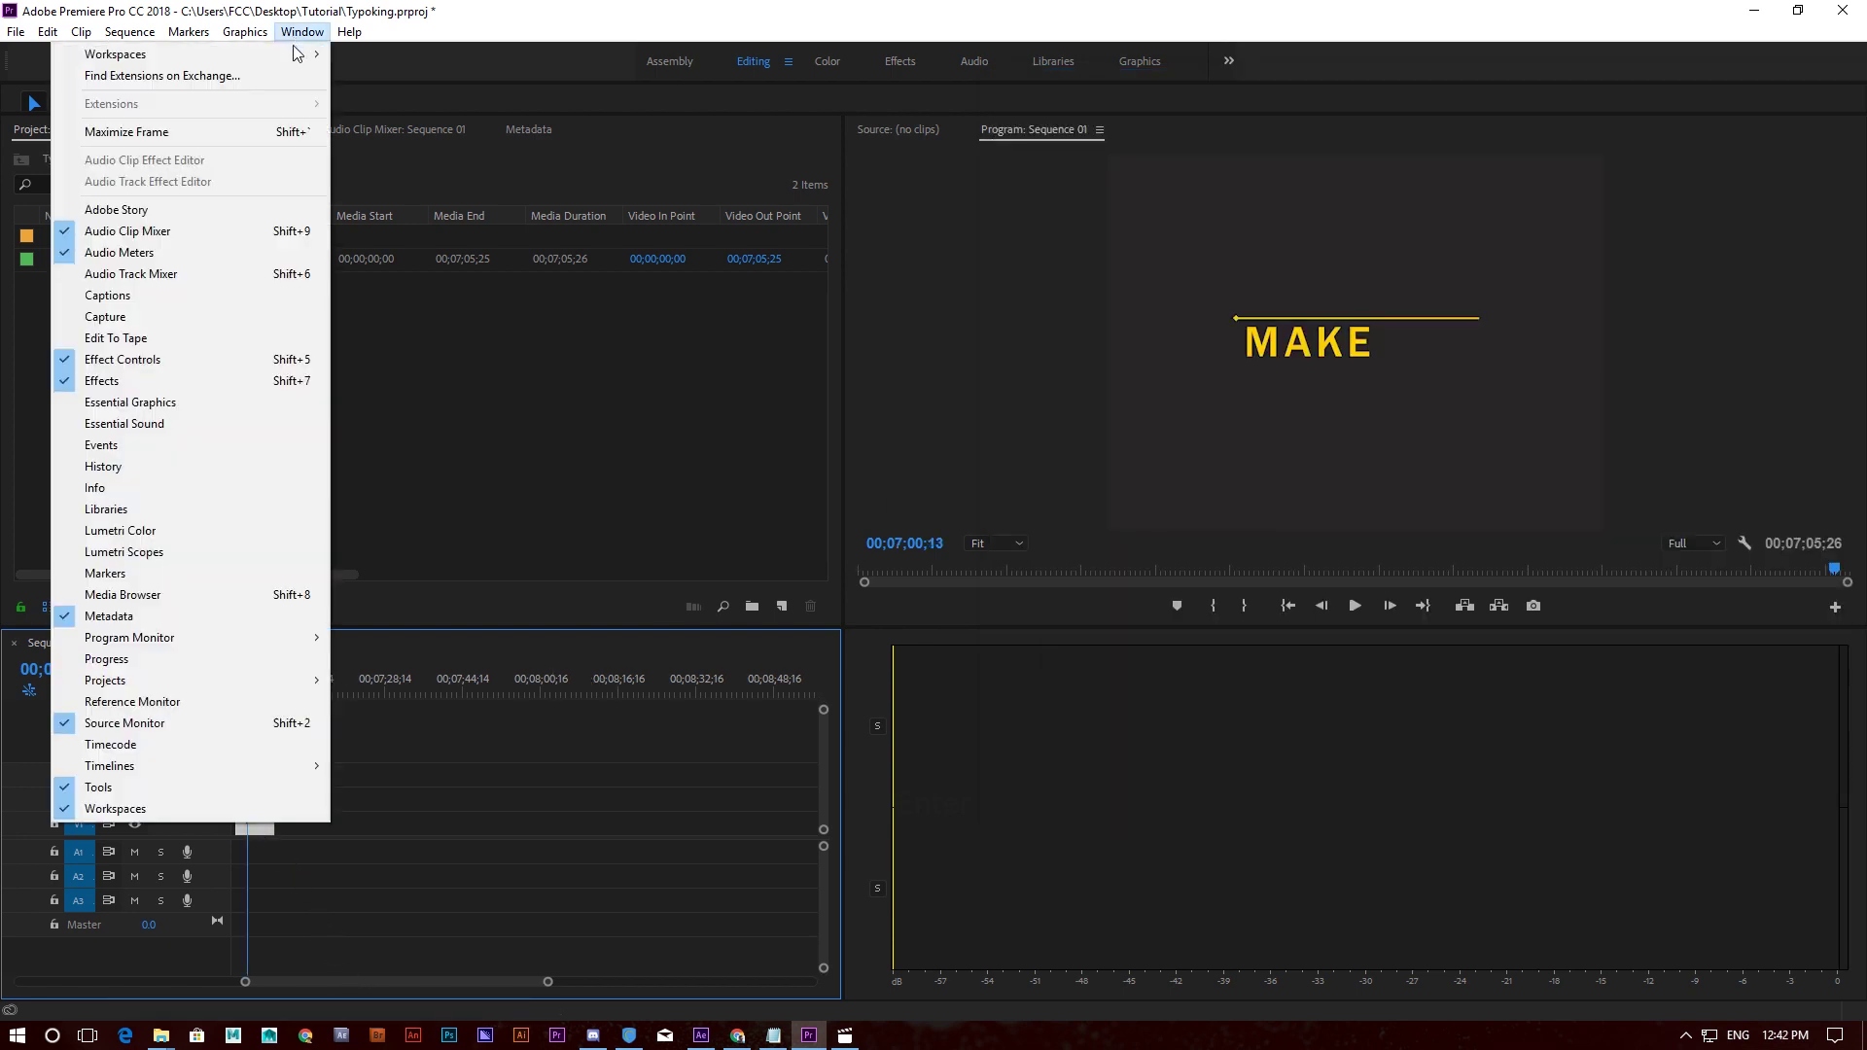
{"action": "left_click", "coordinate": [171, 407]}
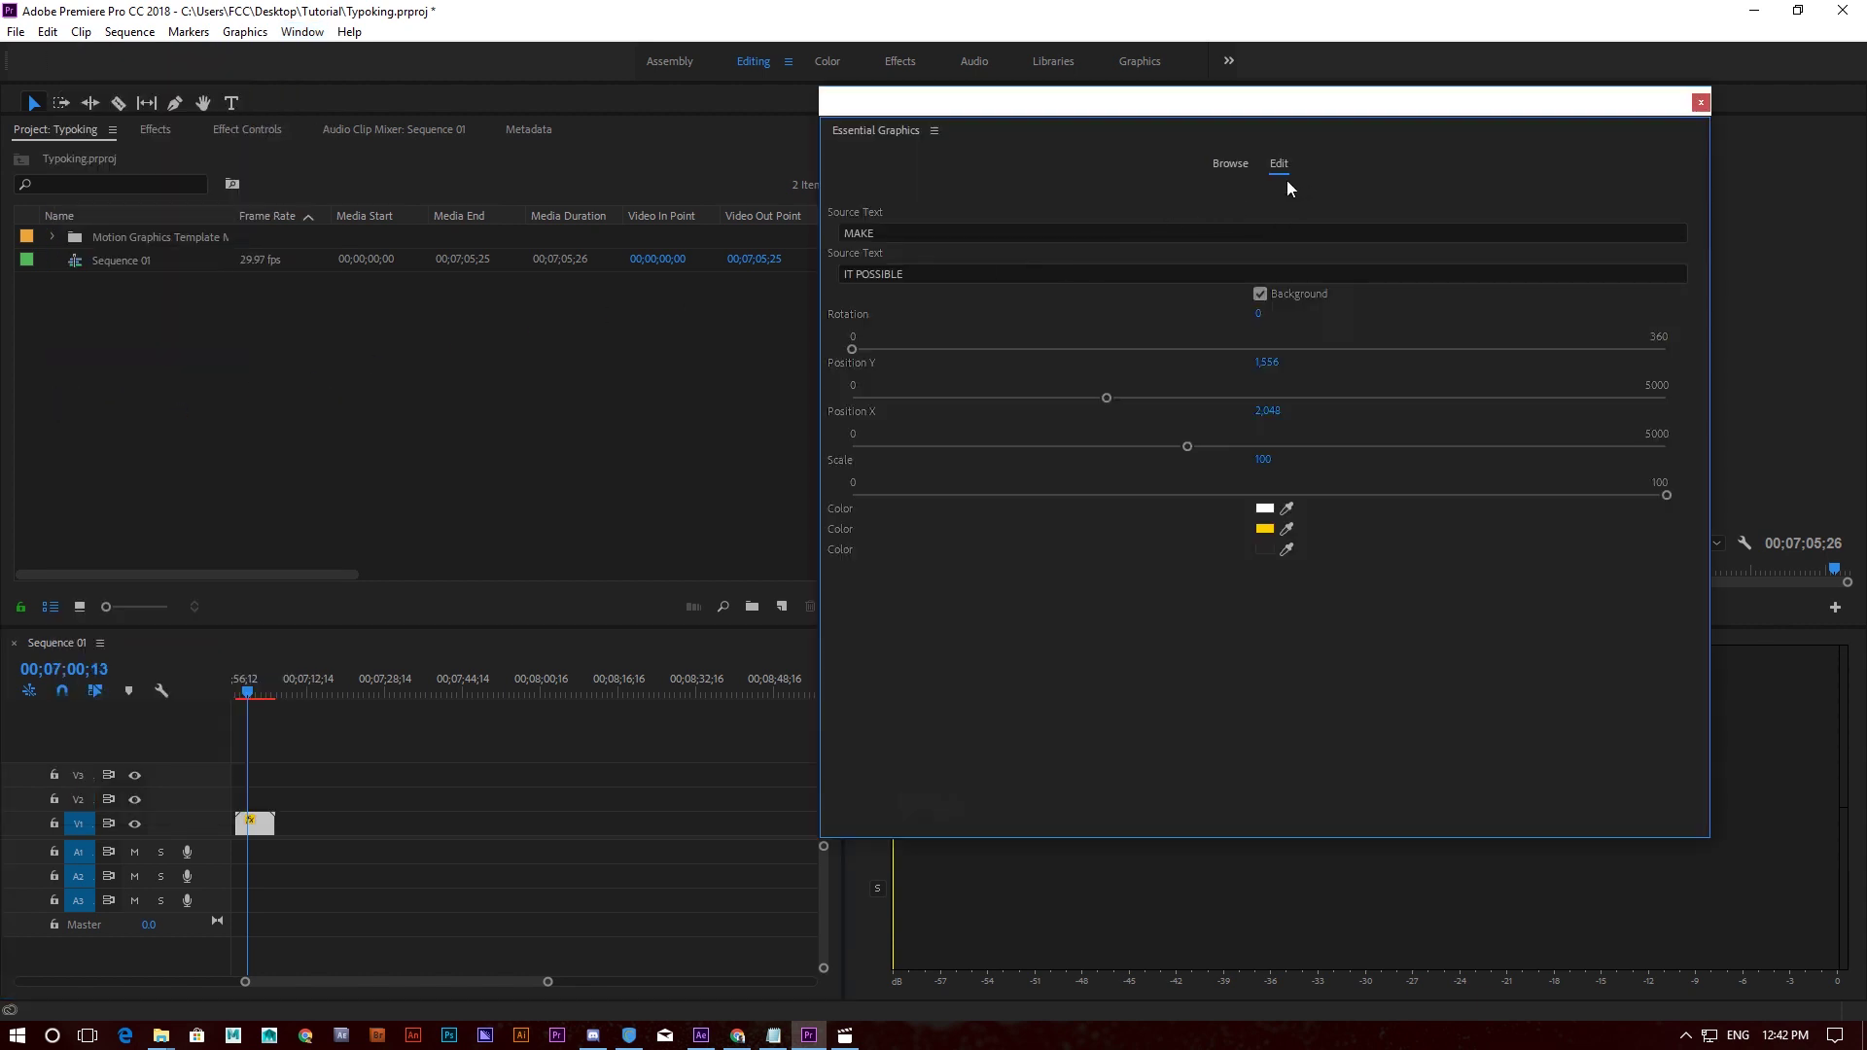
{"action": "left_click", "coordinate": [1231, 172]}
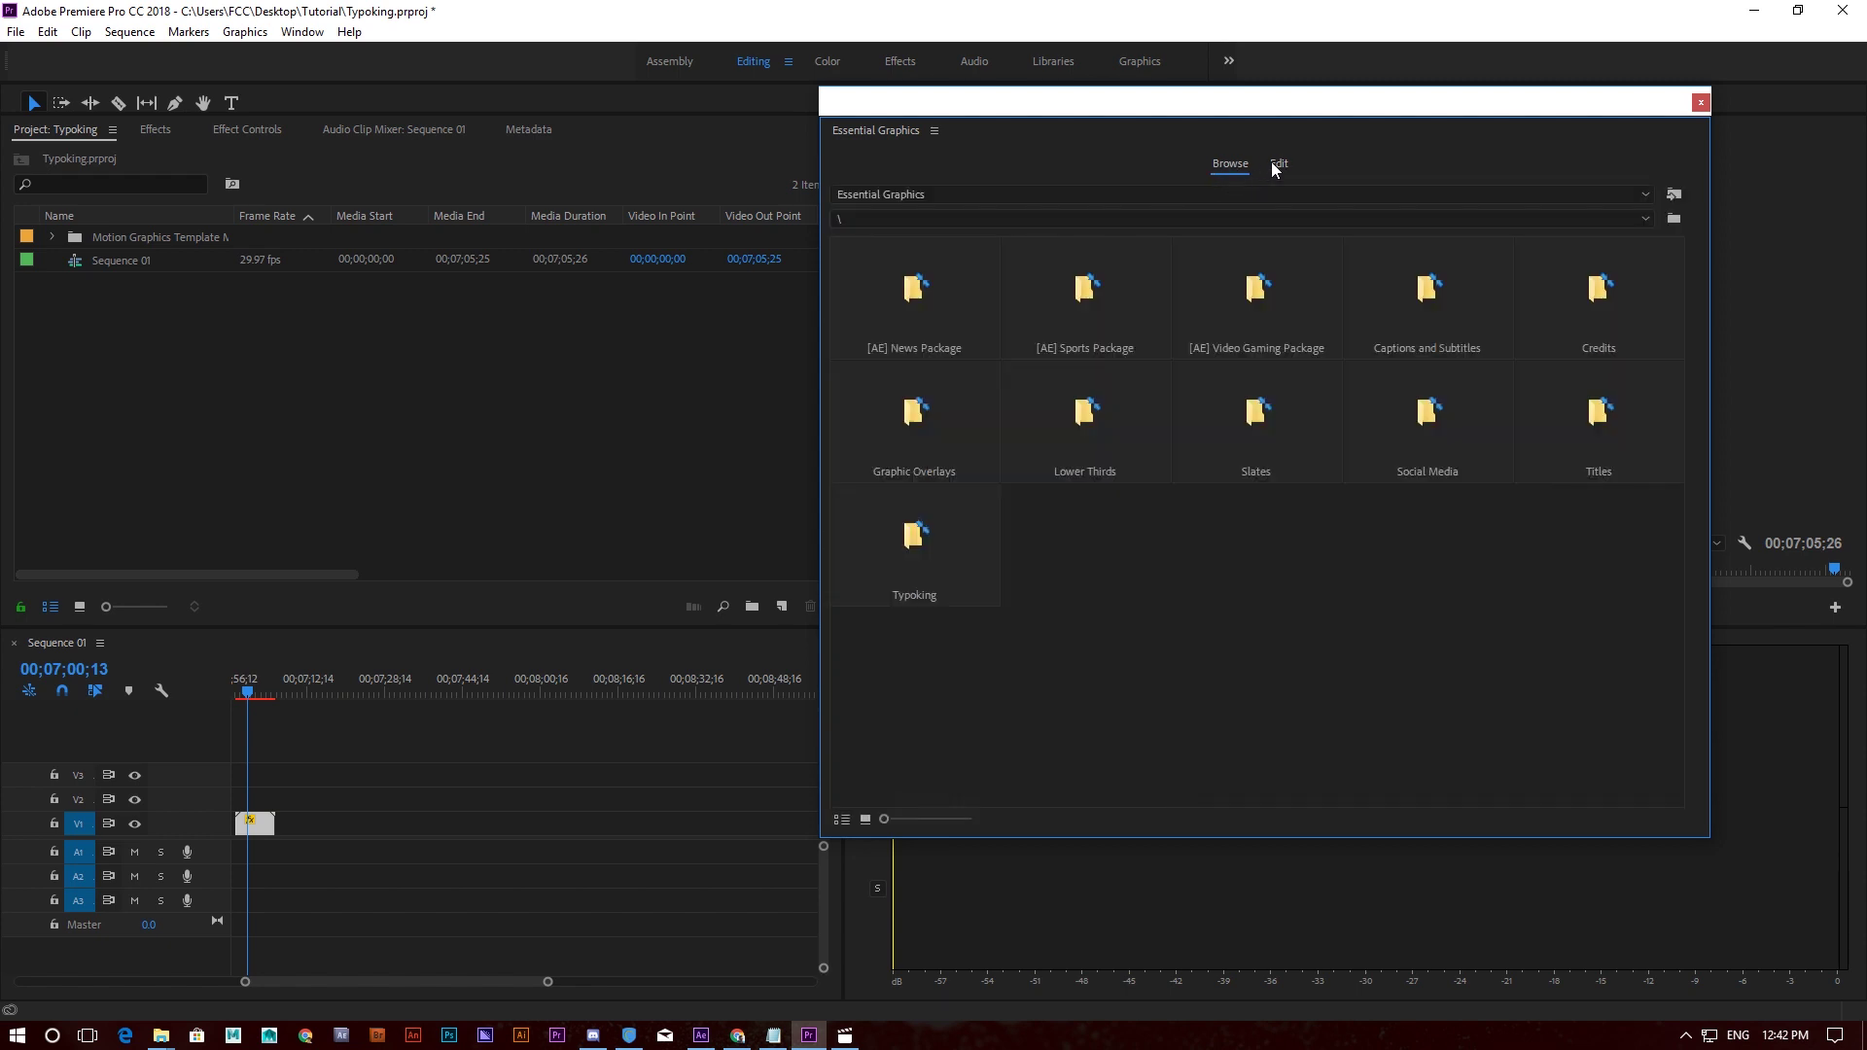
{"action": "left_click", "coordinate": [1277, 167]}
- Dock the narrowed panel beside the preview and scrub to the MAKE IT POSSIBLE frame
{"action": "left_click_drag", "start_coordinate": [1255, 117], "coordinate": [662, 96]}
{"action": "left_click_drag", "start_coordinate": [1117, 310], "coordinate": [715, 299]}
{"action": "left_click_drag", "start_coordinate": [570, 86], "coordinate": [520, 52]}
{"action": "left_click_drag", "start_coordinate": [384, 40], "coordinate": [534, 61]}
{"action": "left_click_drag", "start_coordinate": [251, 697], "coordinate": [263, 704]}
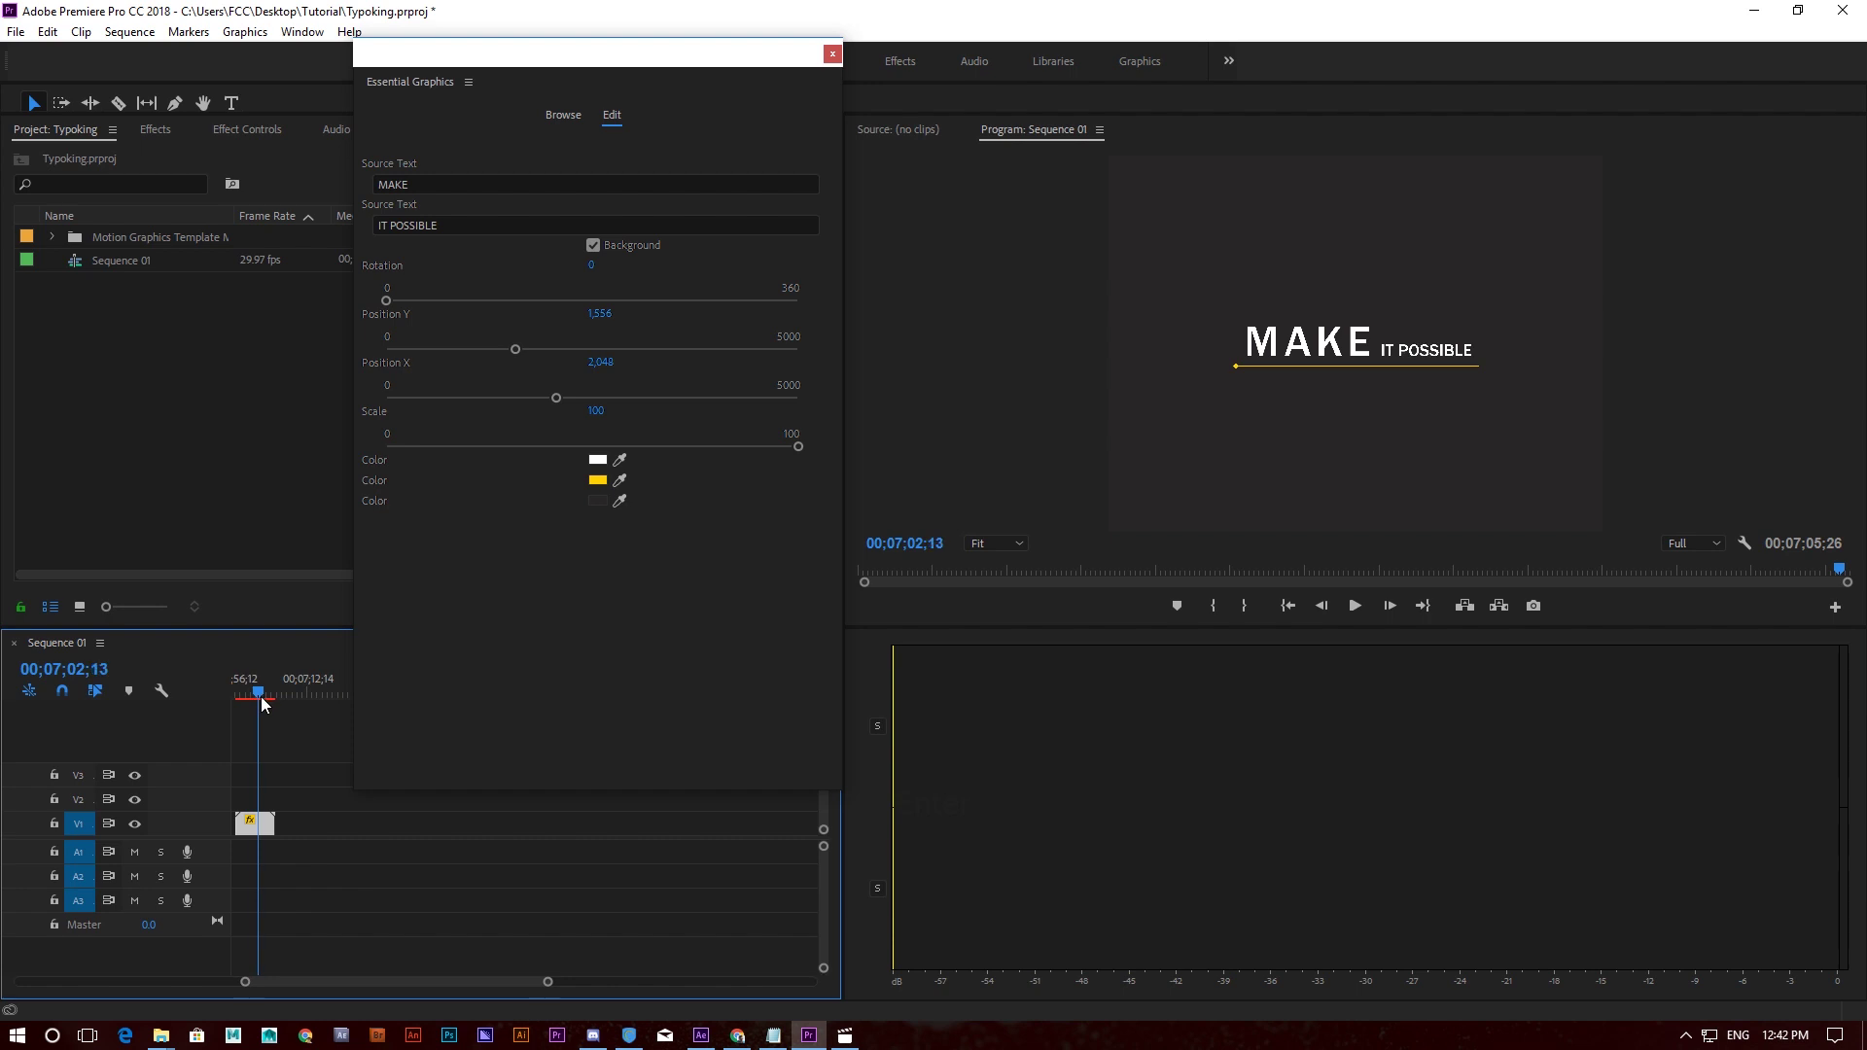
- Replace the title text with 'Today' on line one and 'Is a good day' on line two
{"action": "left_click_drag", "start_coordinate": [438, 183], "coordinate": [344, 207]}
{"action": "type", "text": "Today"}
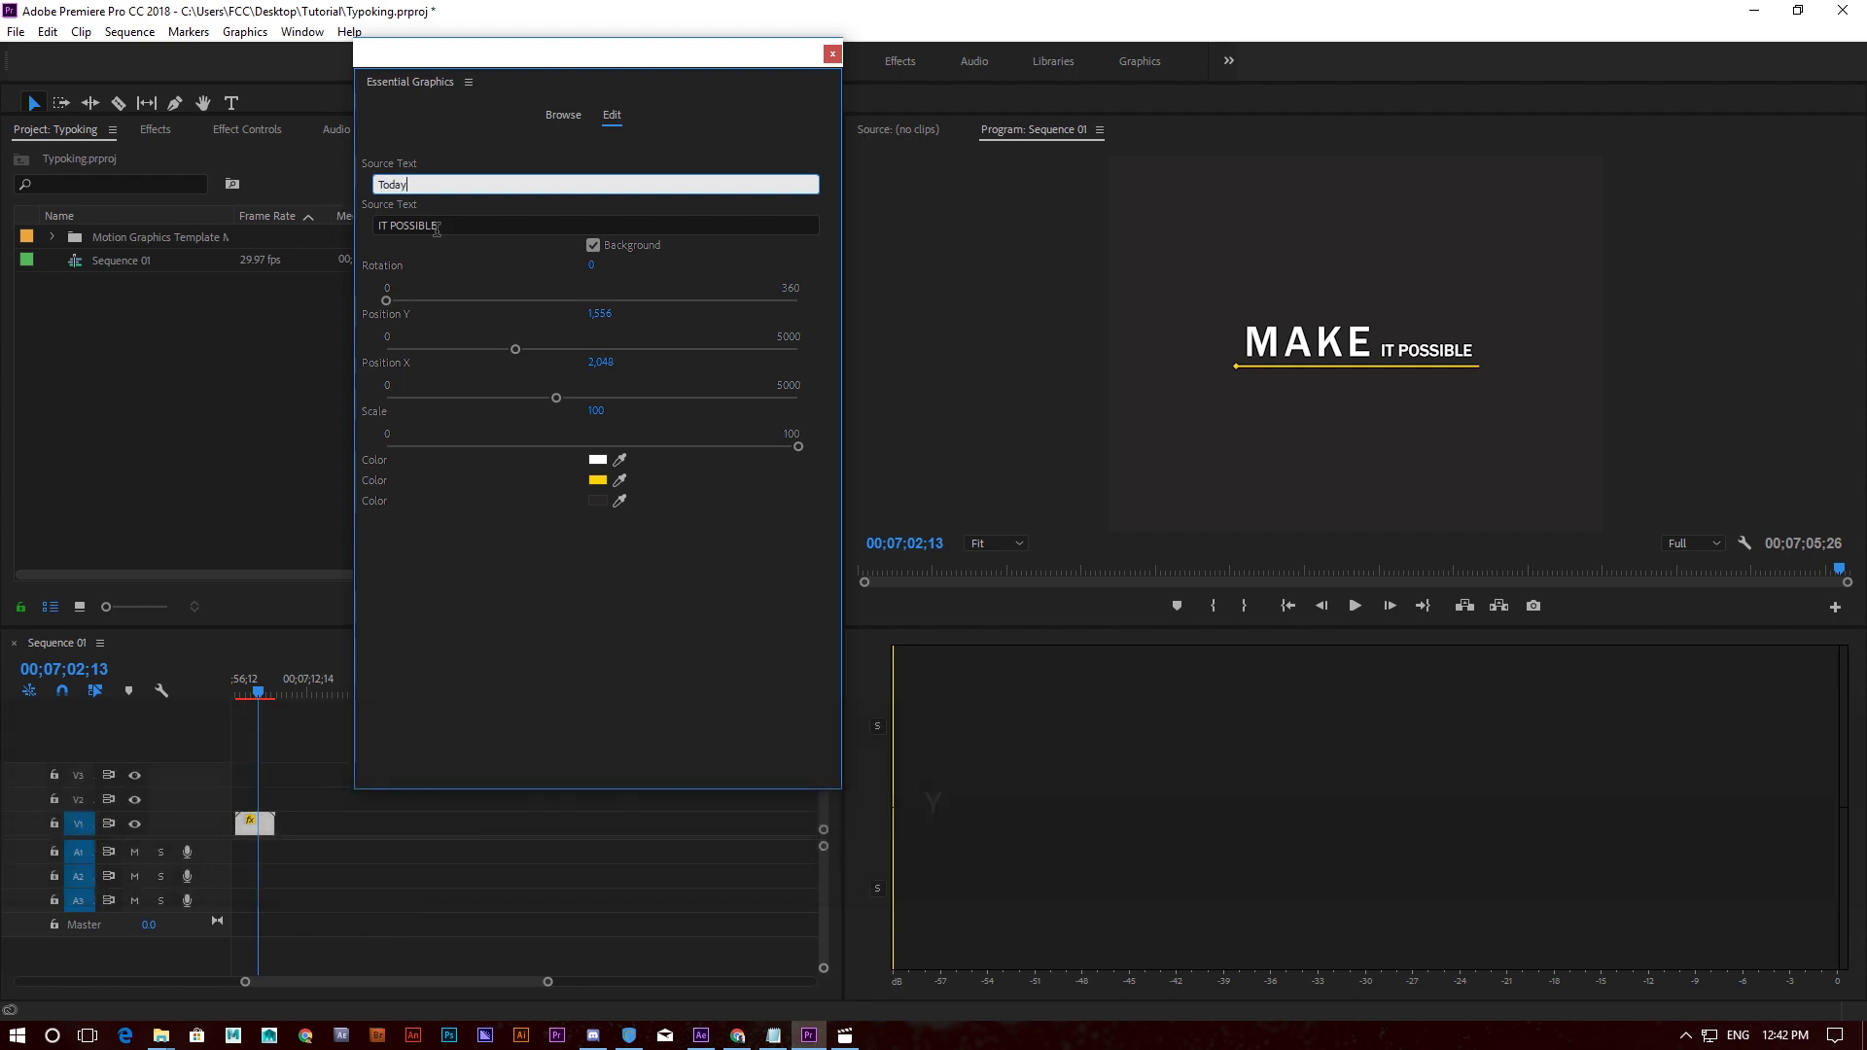
{"action": "key", "text": "Tab"}
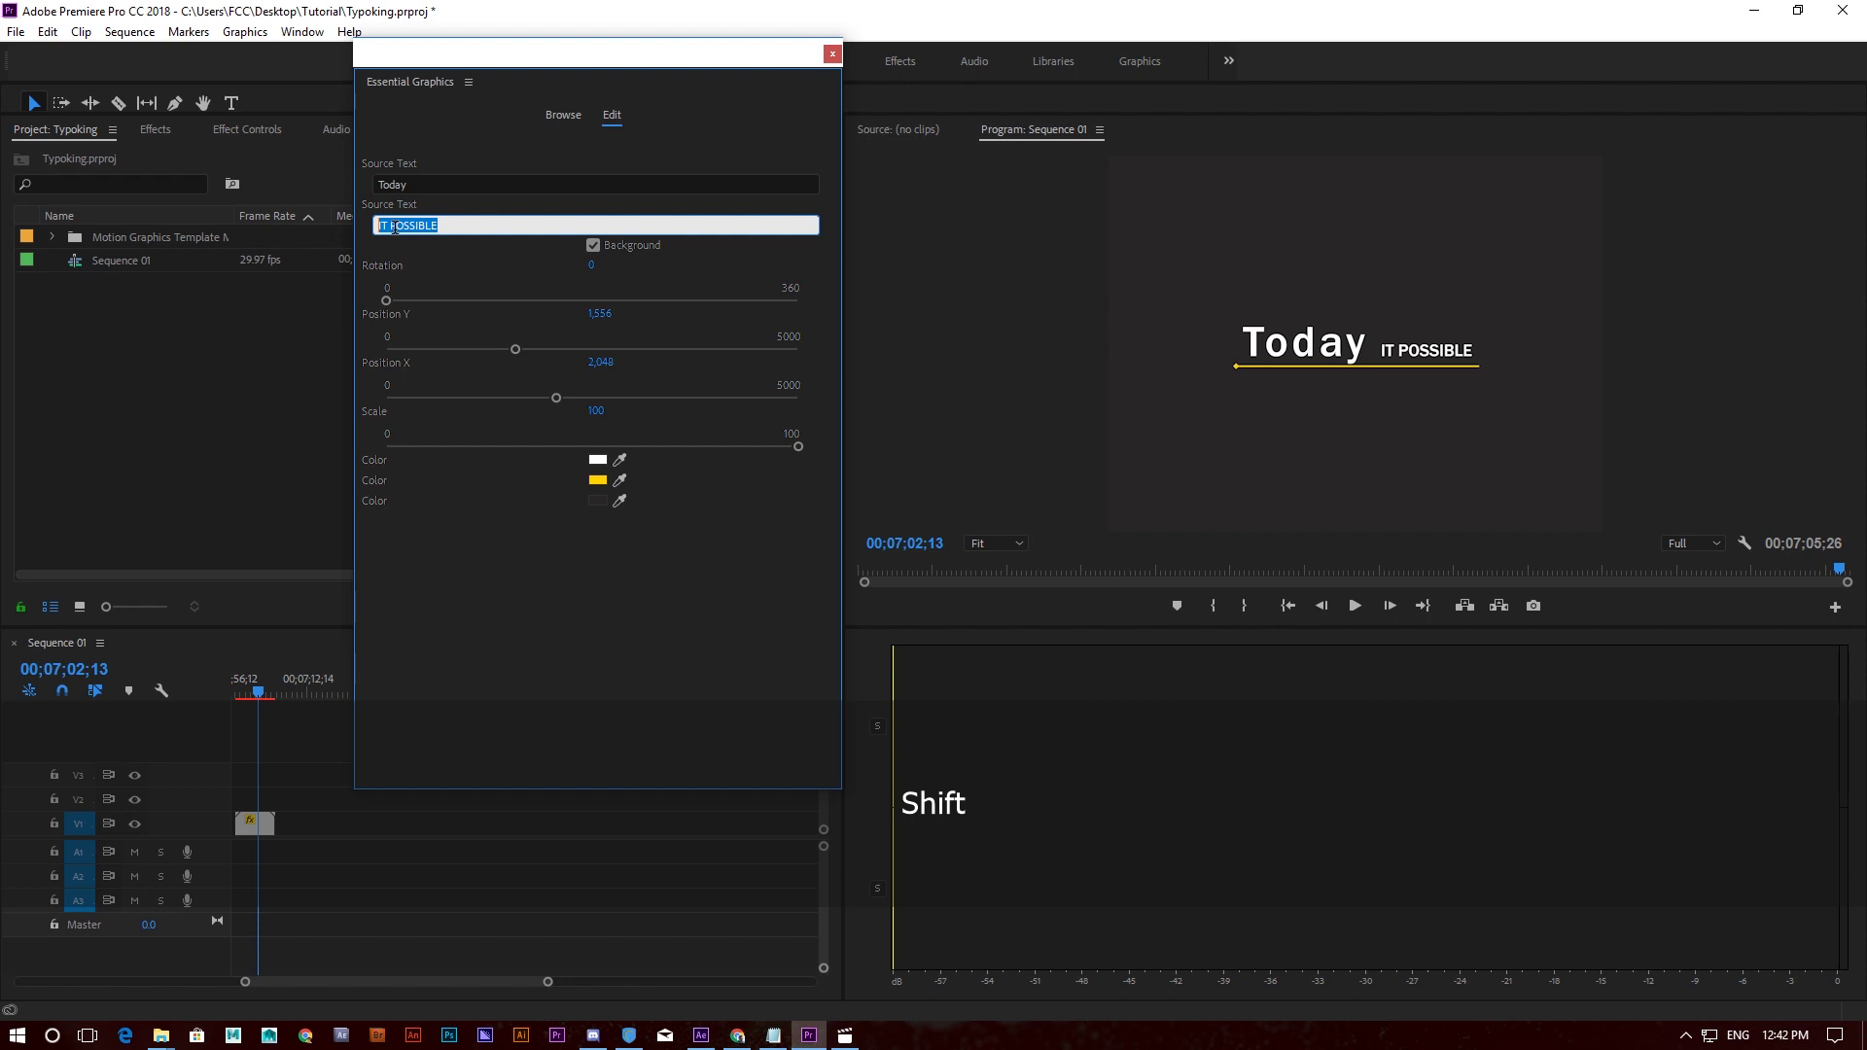
{"action": "type", "text": "Is"}
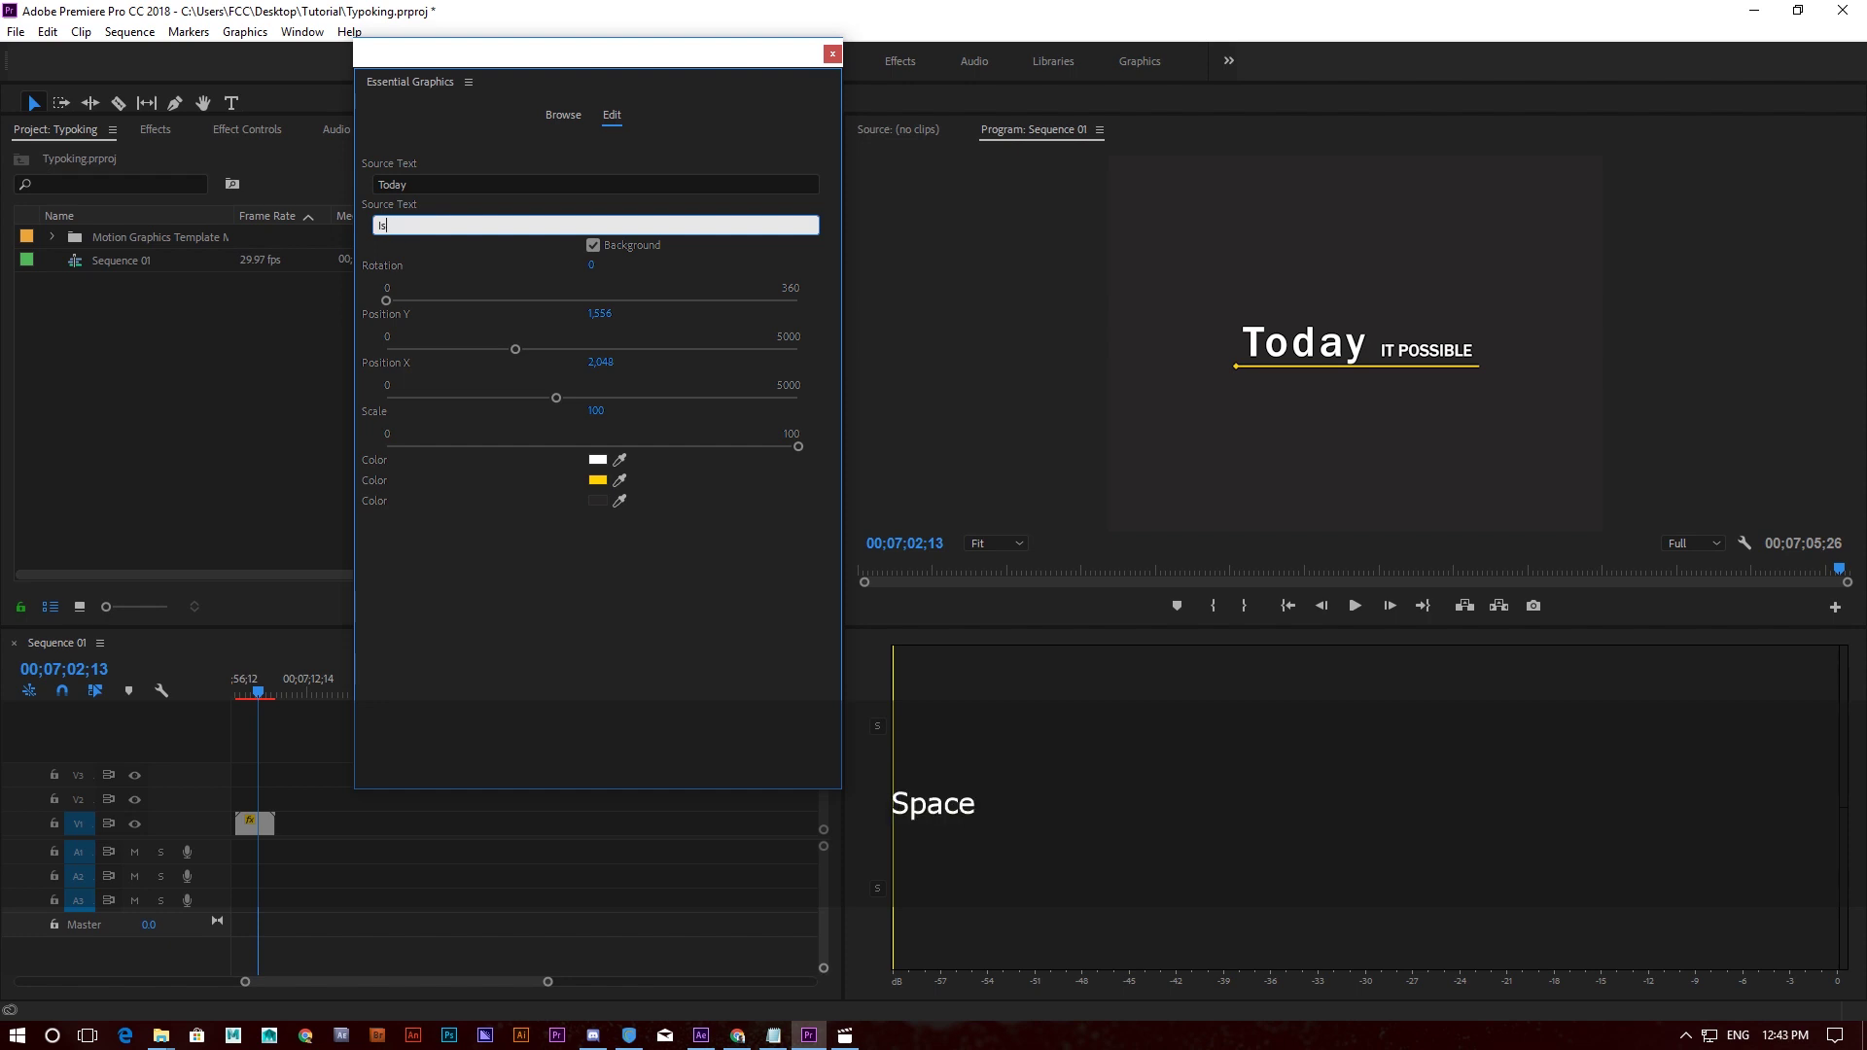
{"action": "type", "text": " a good day"}
{"action": "key", "text": "Return"}
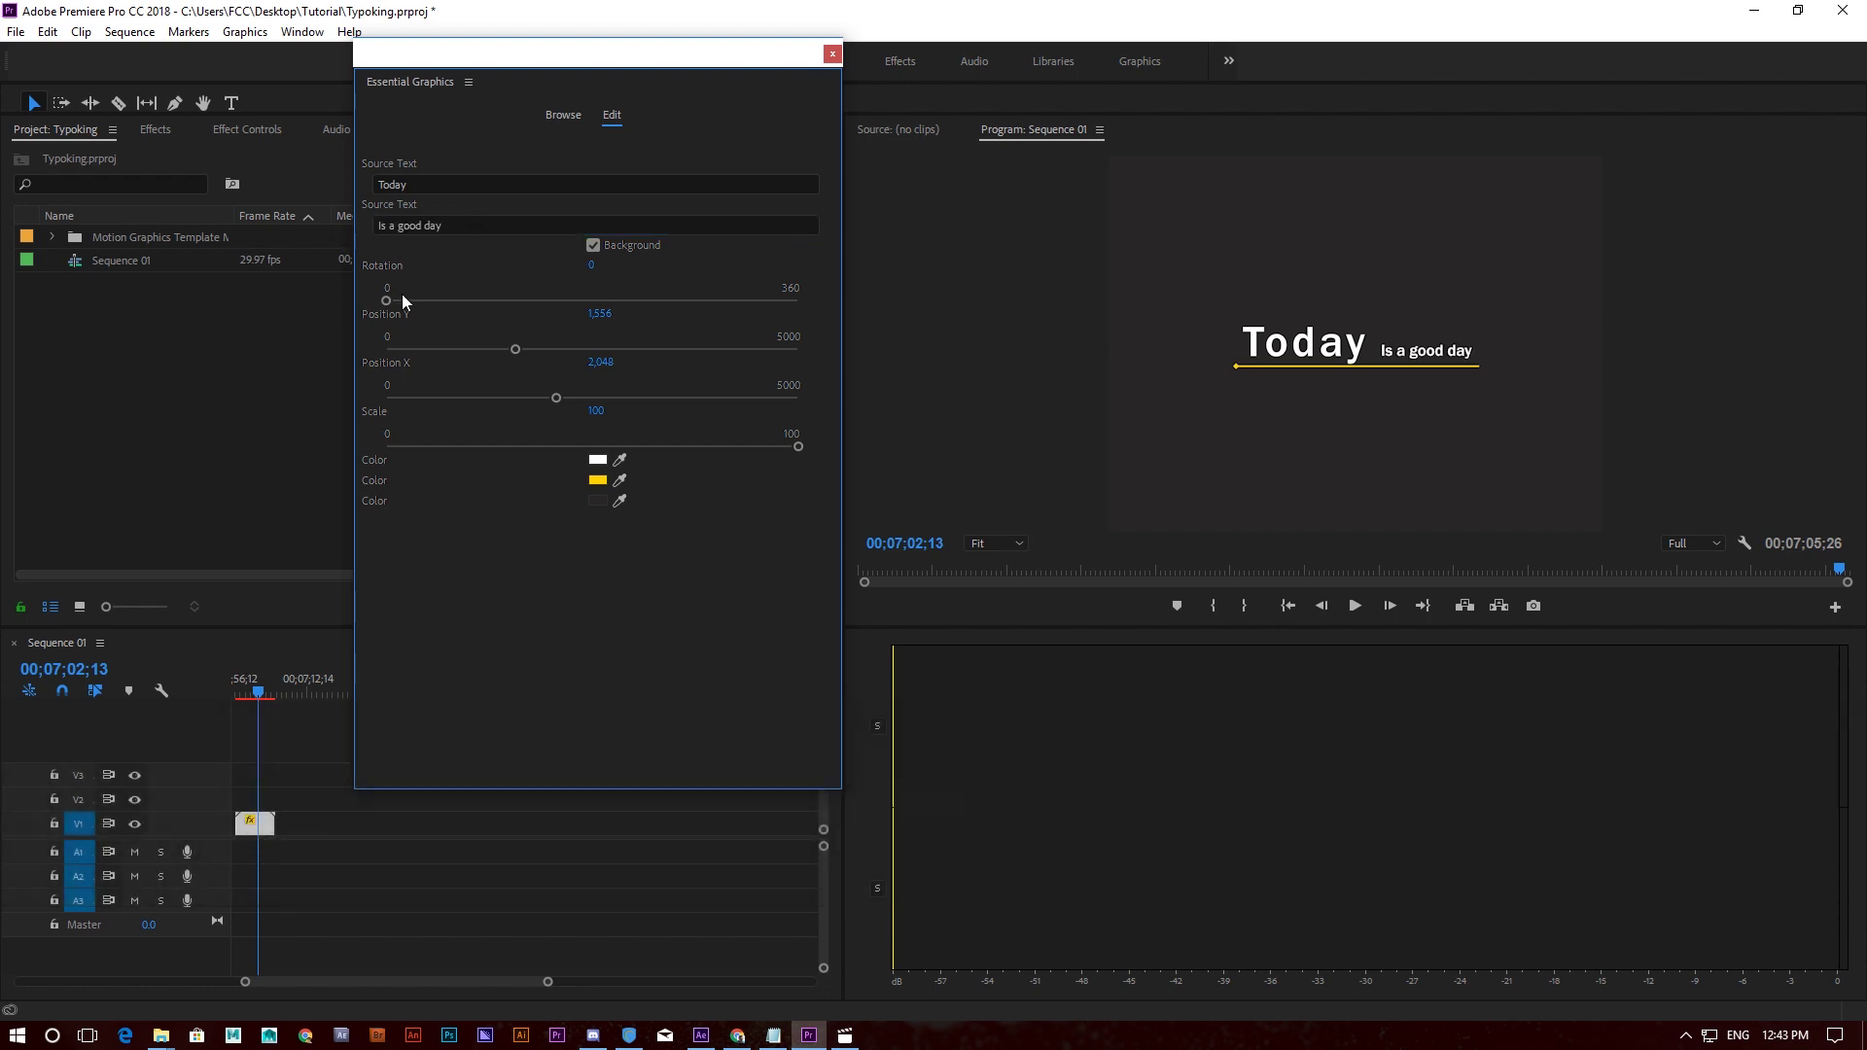
- Set the title's Position Y to 1,038, X to 1,710, and Scale to 75
{"action": "left_click_drag", "start_coordinate": [387, 300], "coordinate": [386, 301]}
{"action": "left_click_drag", "start_coordinate": [515, 350], "coordinate": [472, 350]}
{"action": "left_click_drag", "start_coordinate": [557, 399], "coordinate": [526, 397]}
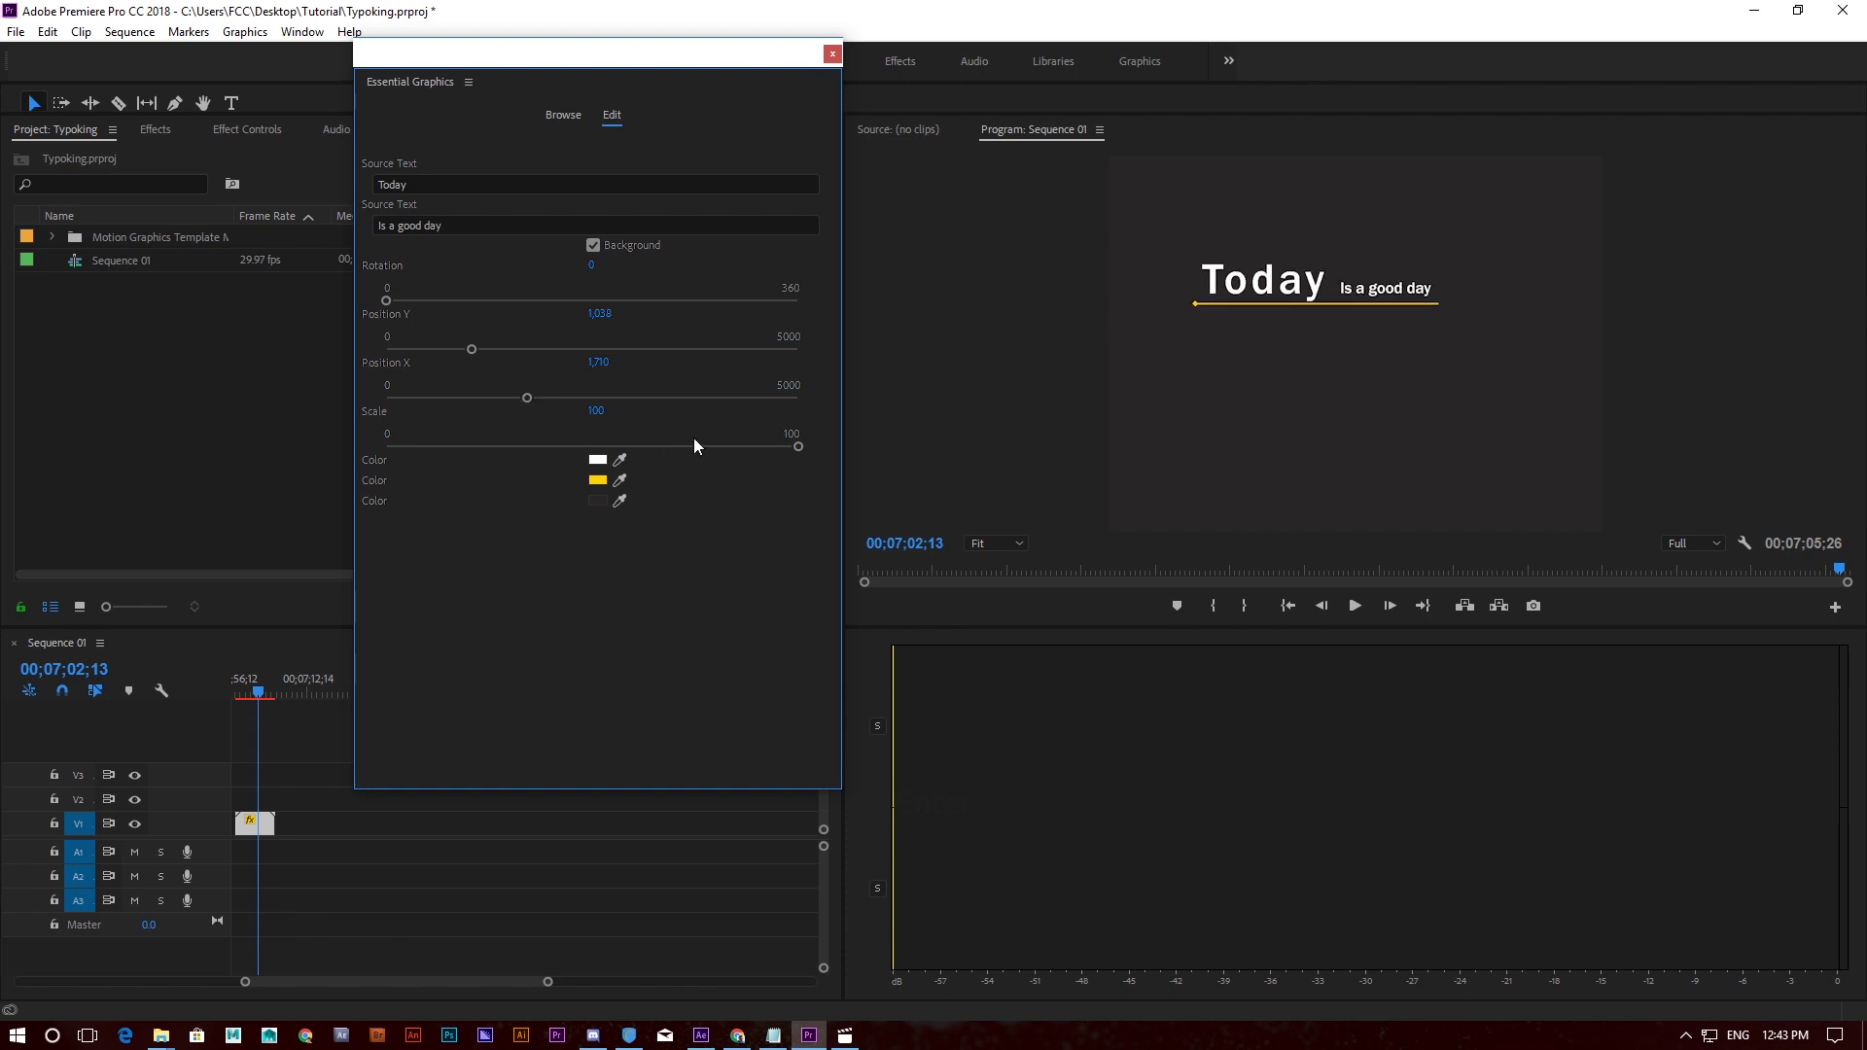
{"action": "left_click_drag", "start_coordinate": [795, 449], "coordinate": [692, 447]}
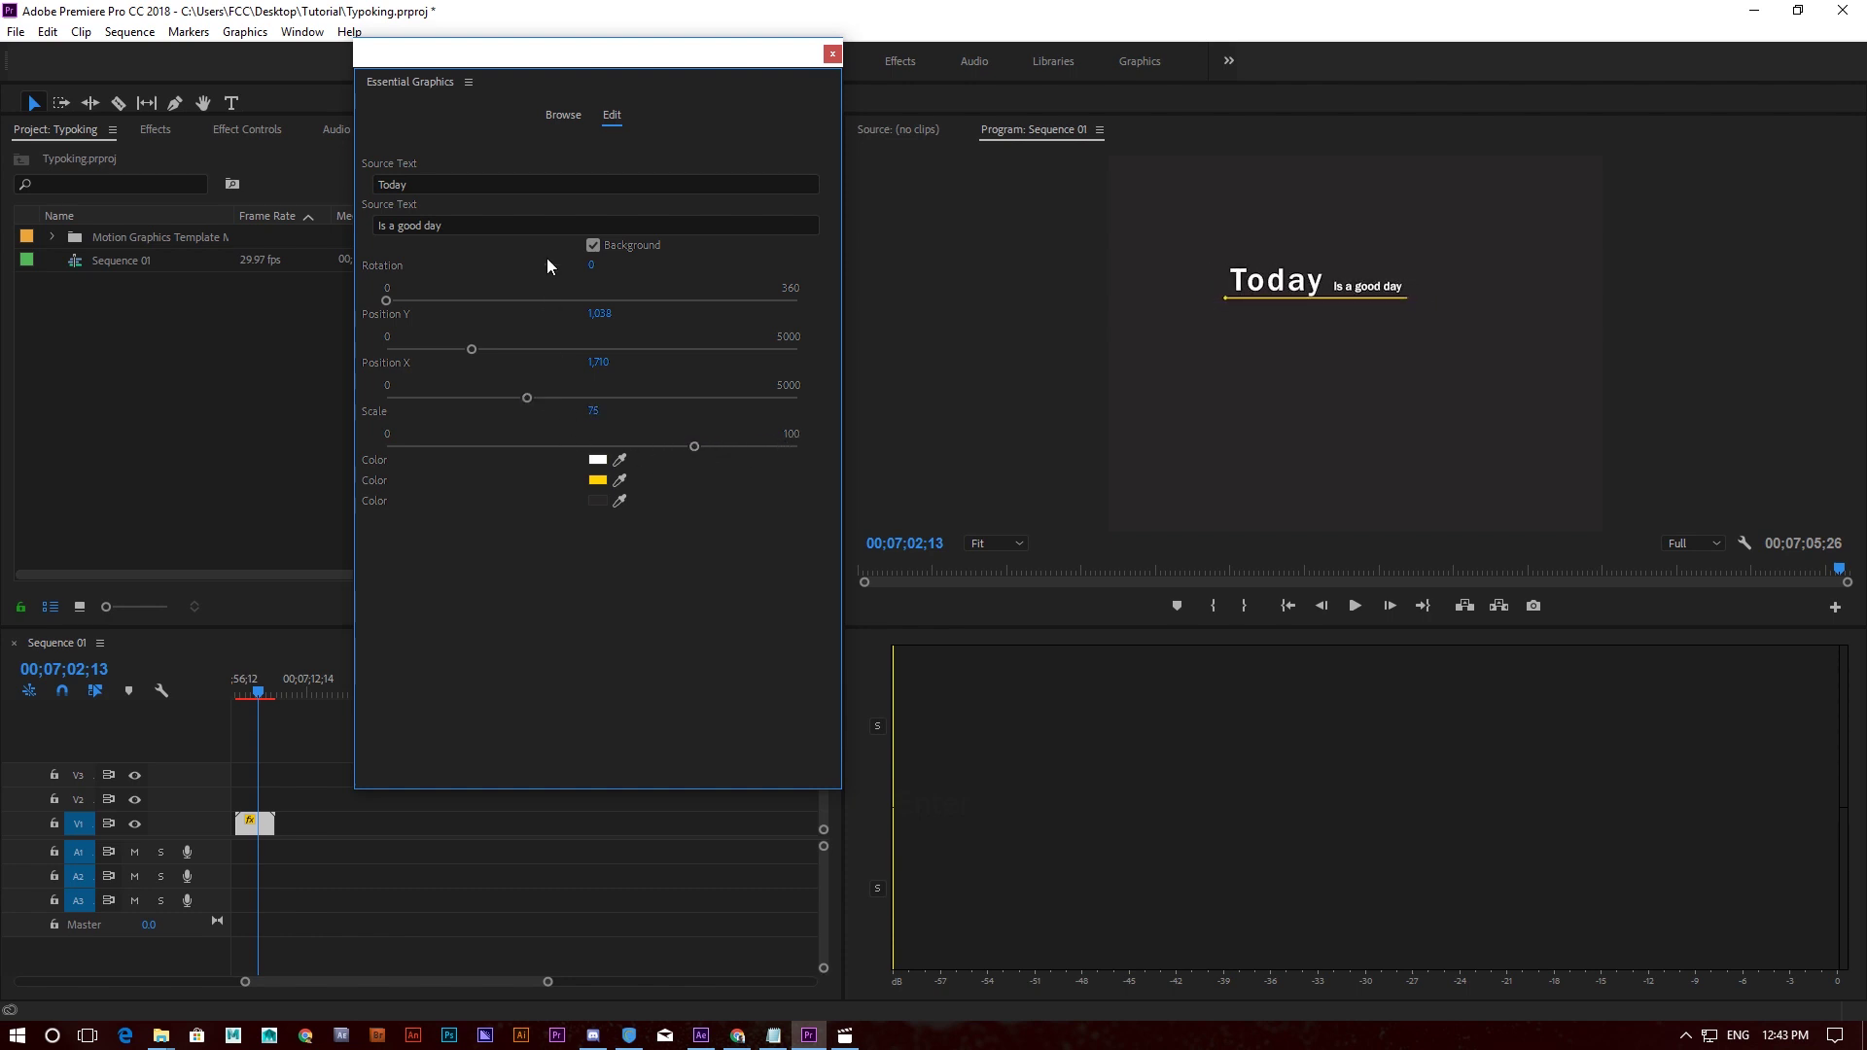
{"action": "left_click", "coordinate": [601, 458]}
- Color the title text red and its line green
{"action": "left_click_drag", "start_coordinate": [919, 584], "coordinate": [936, 606]}
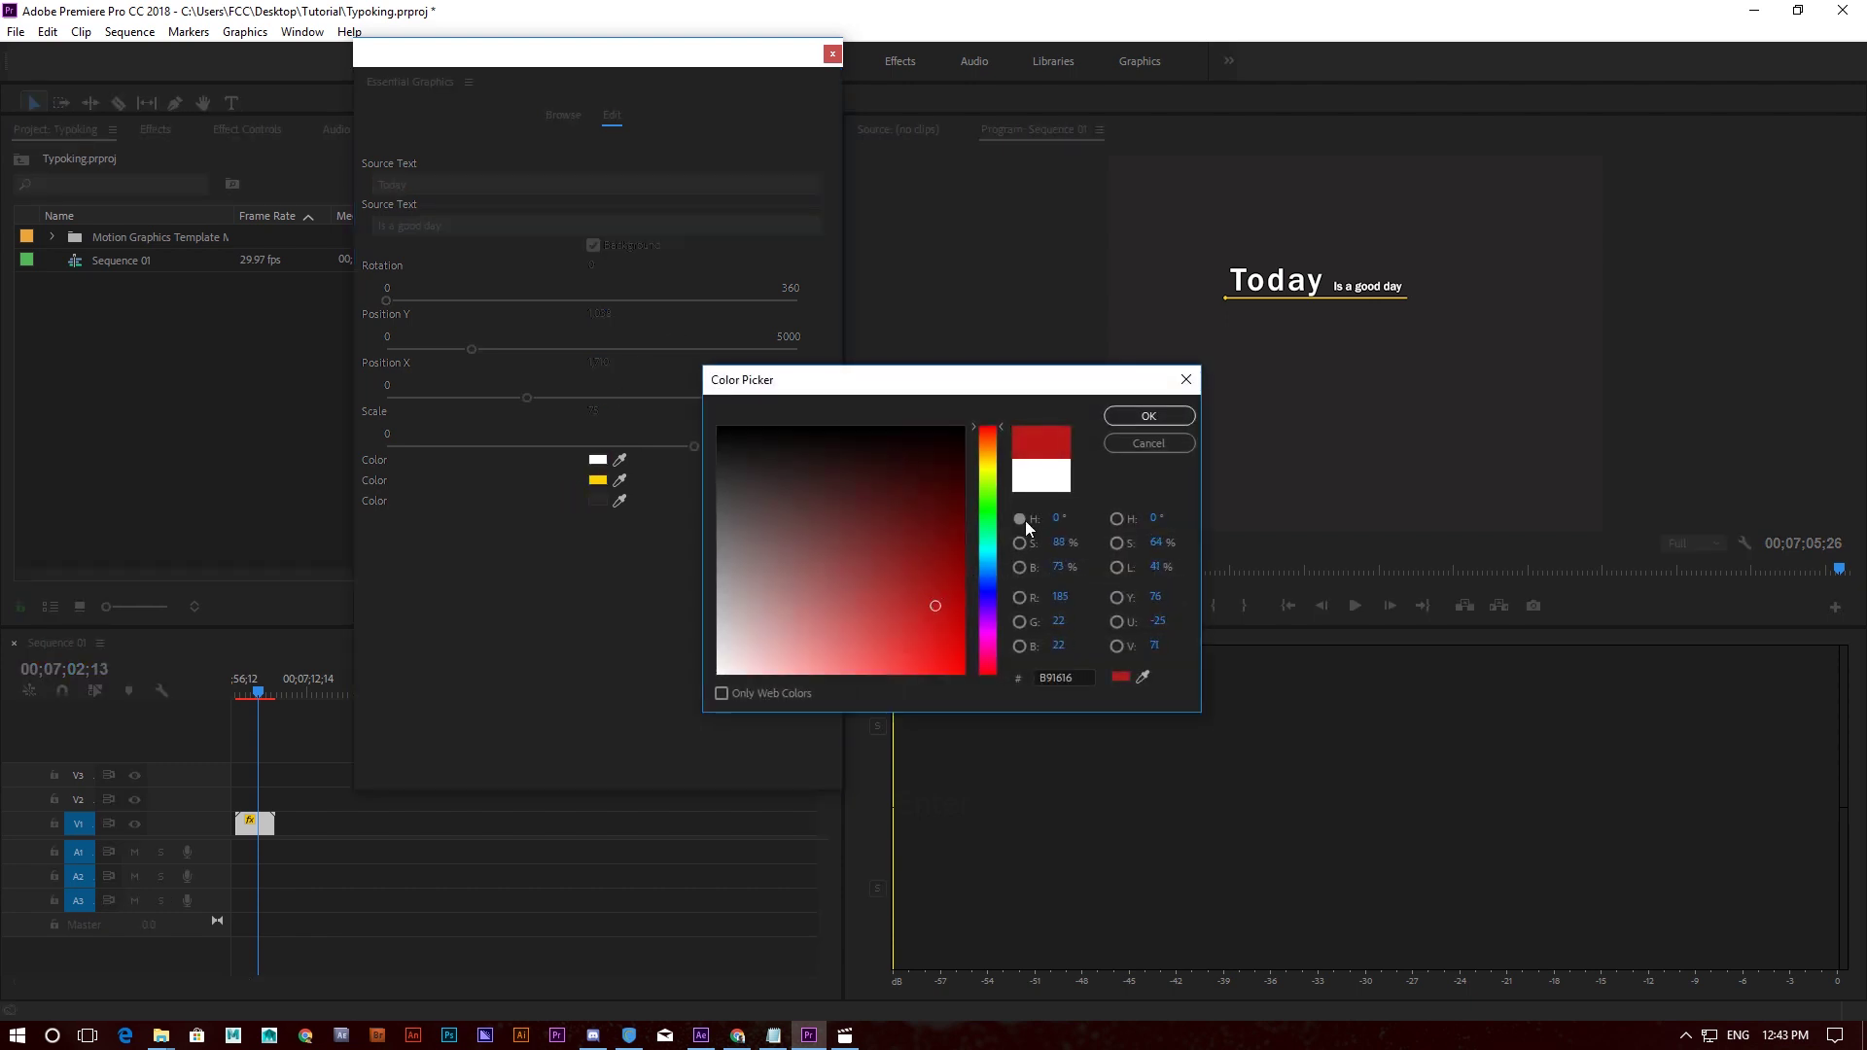
{"action": "left_click", "coordinate": [1165, 421]}
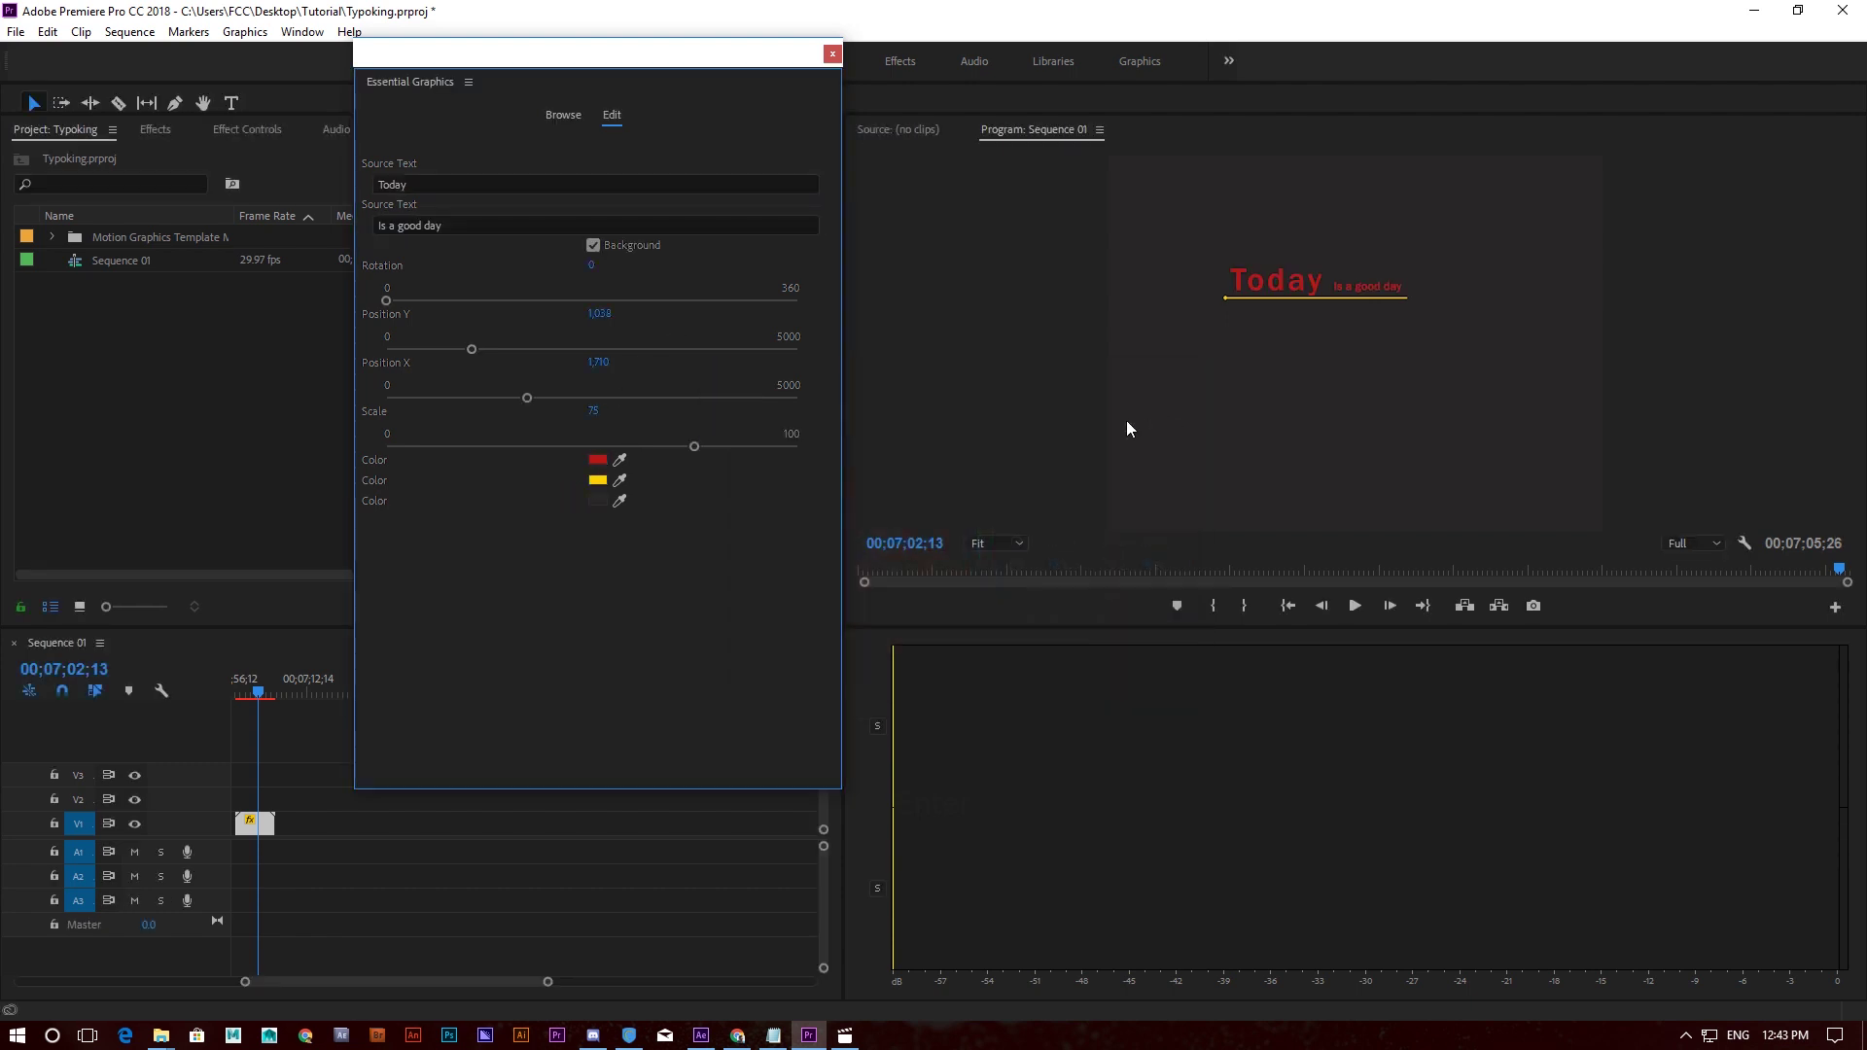
{"action": "left_click", "coordinate": [598, 481]}
{"action": "left_click", "coordinate": [988, 512]}
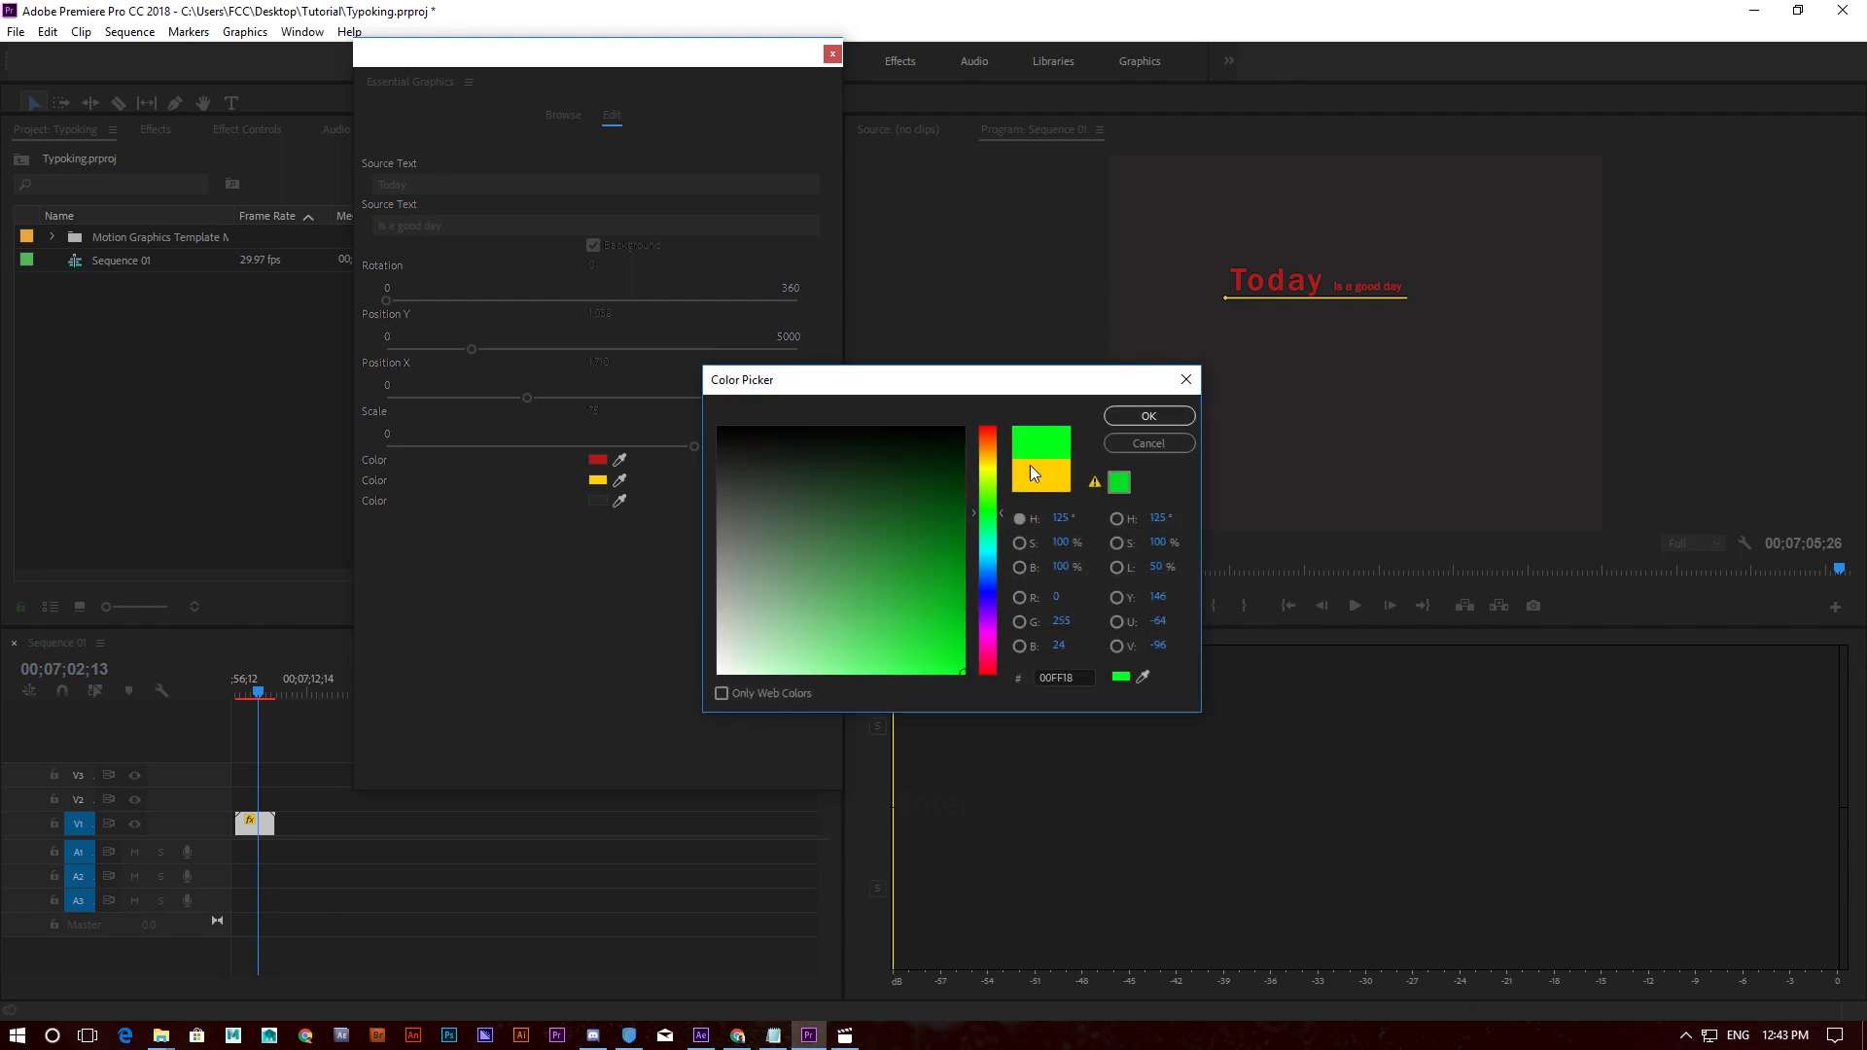
{"action": "left_click", "coordinate": [1130, 419]}
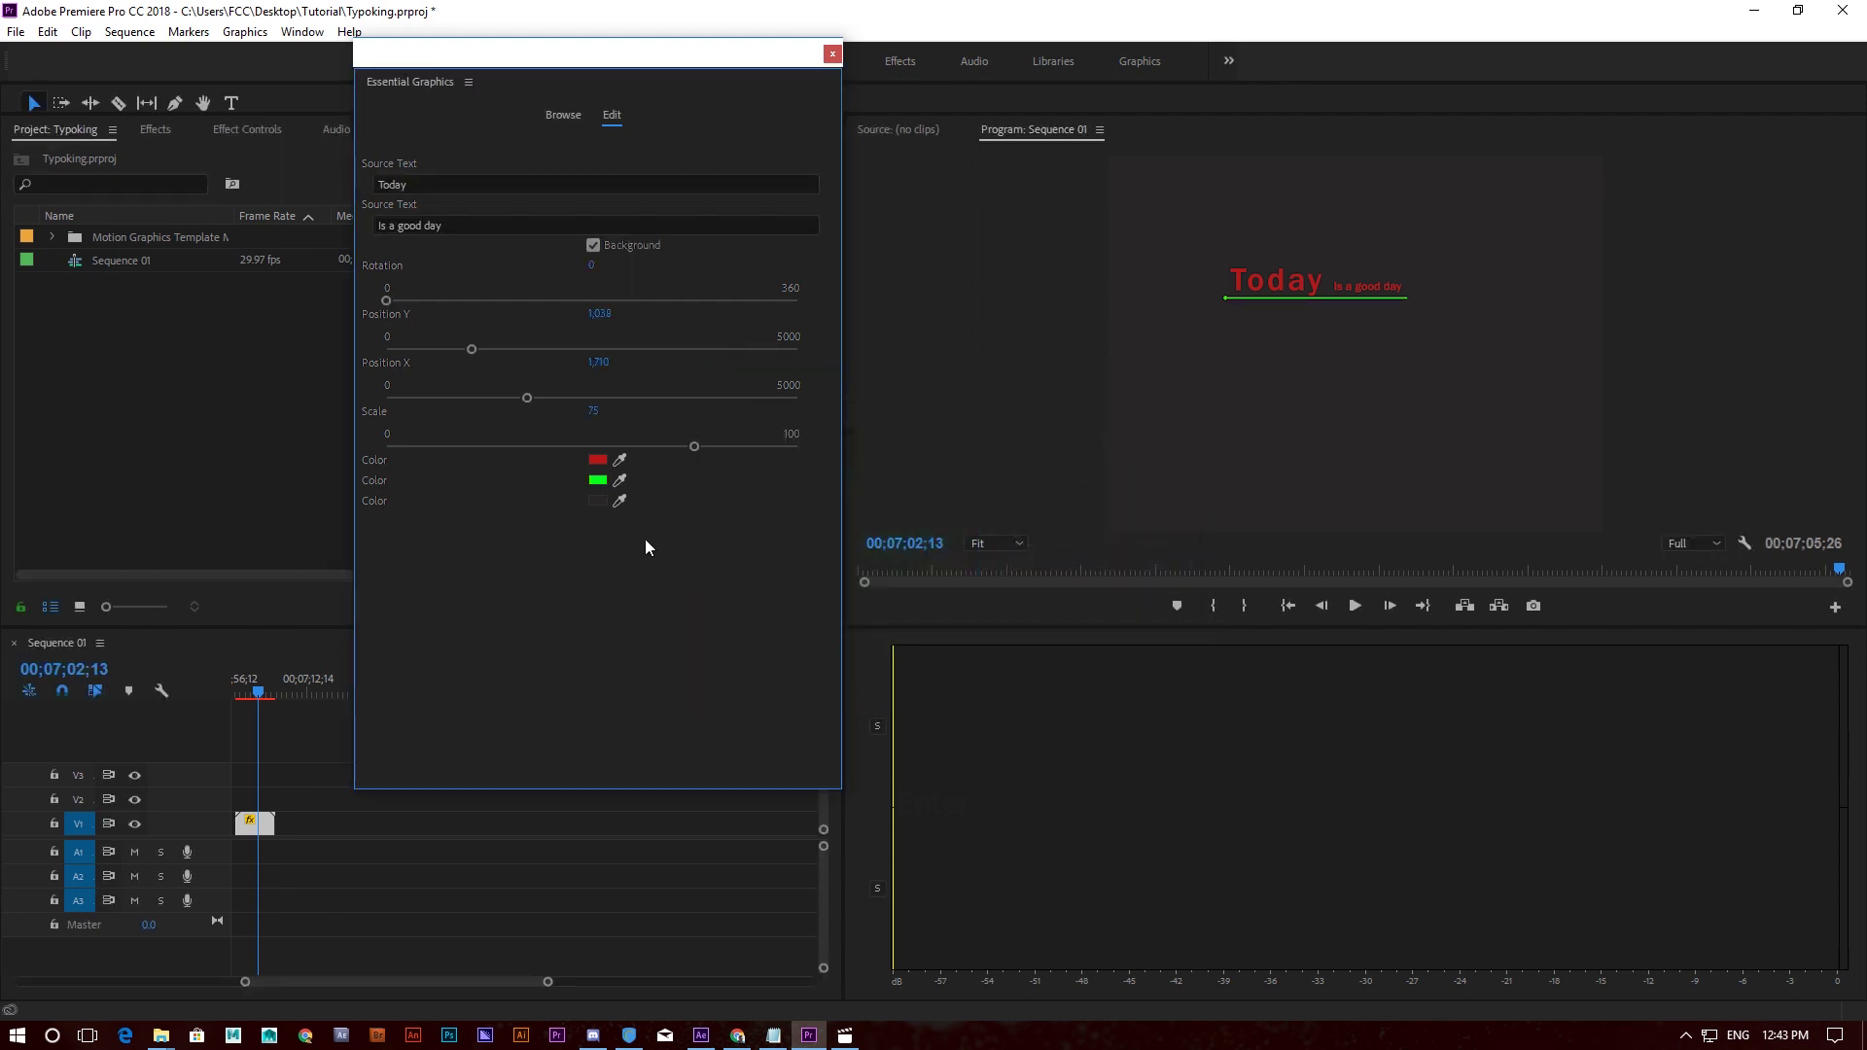
- Set the background color to dark cyan, then disable Background and close the panel
{"action": "left_click", "coordinate": [598, 501]}
{"action": "left_click_drag", "start_coordinate": [887, 531], "coordinate": [968, 455]}
{"action": "left_click", "coordinate": [989, 561]}
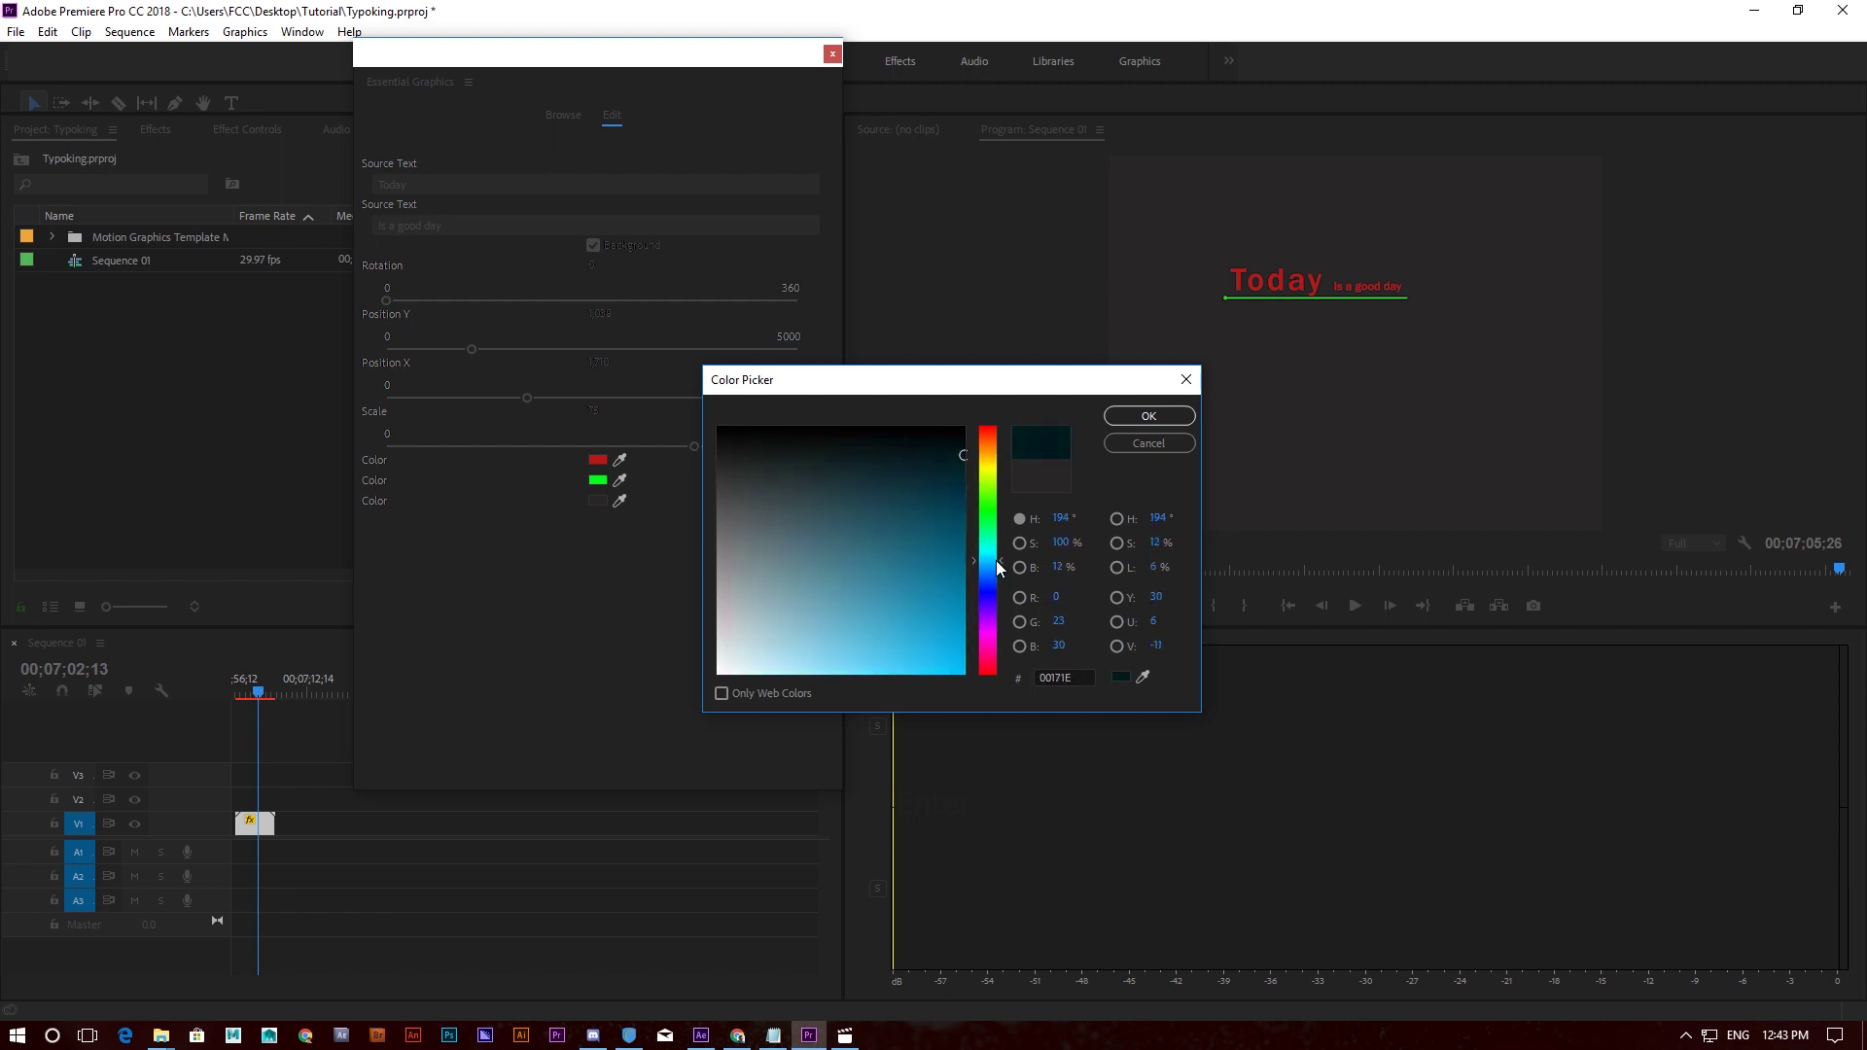
{"action": "left_click", "coordinate": [1150, 416]}
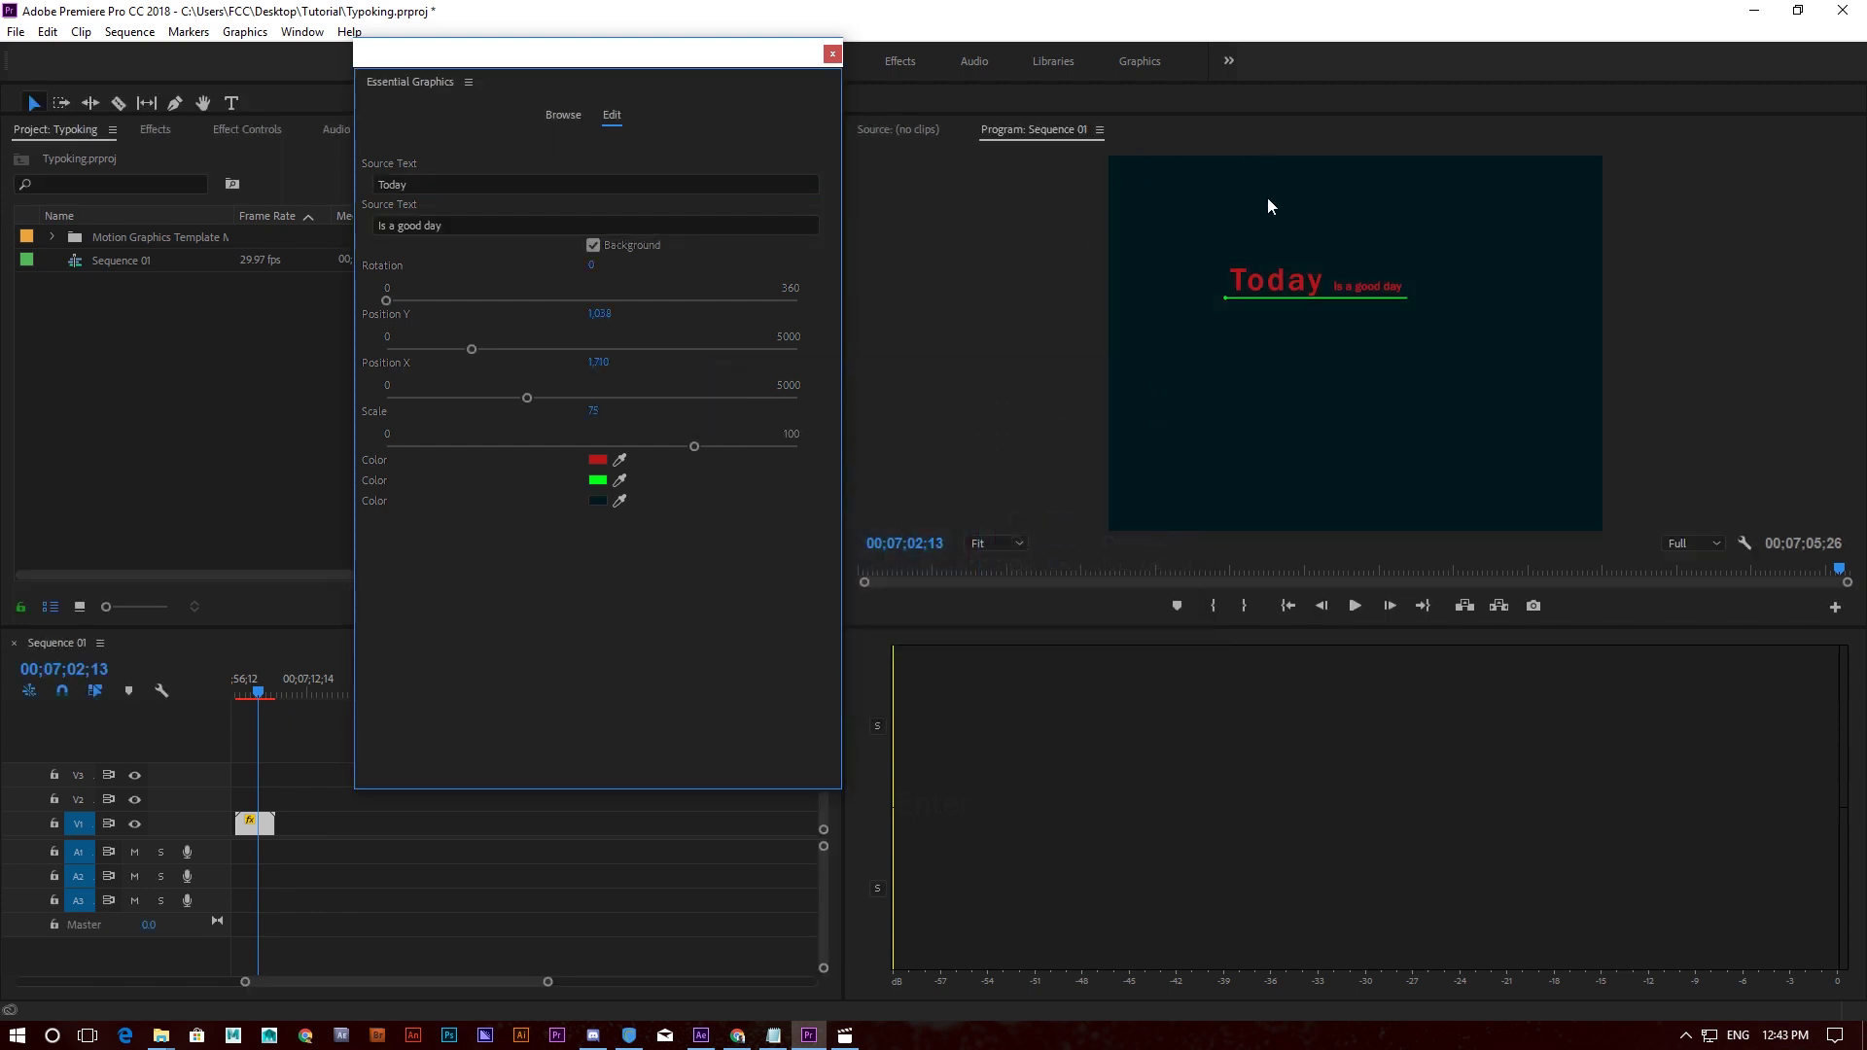
{"action": "left_click", "coordinate": [594, 247]}
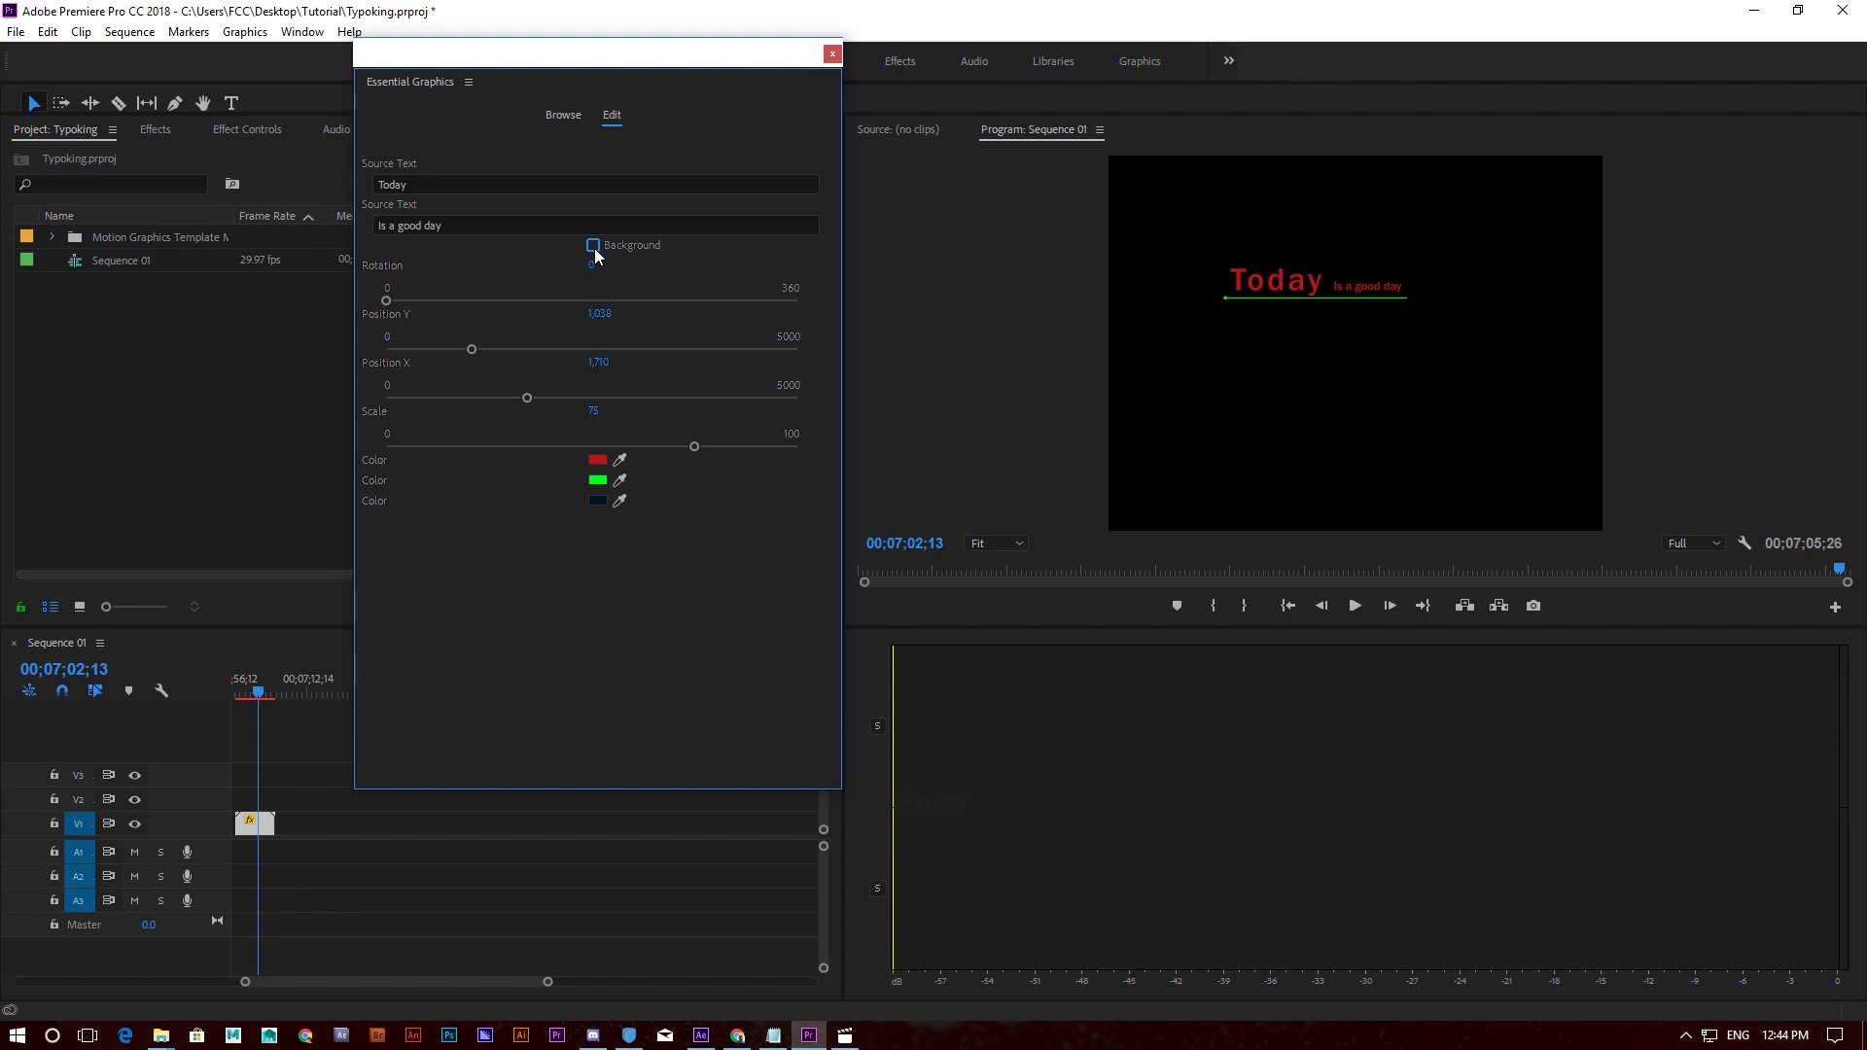
{"action": "left_click", "coordinate": [833, 56]}
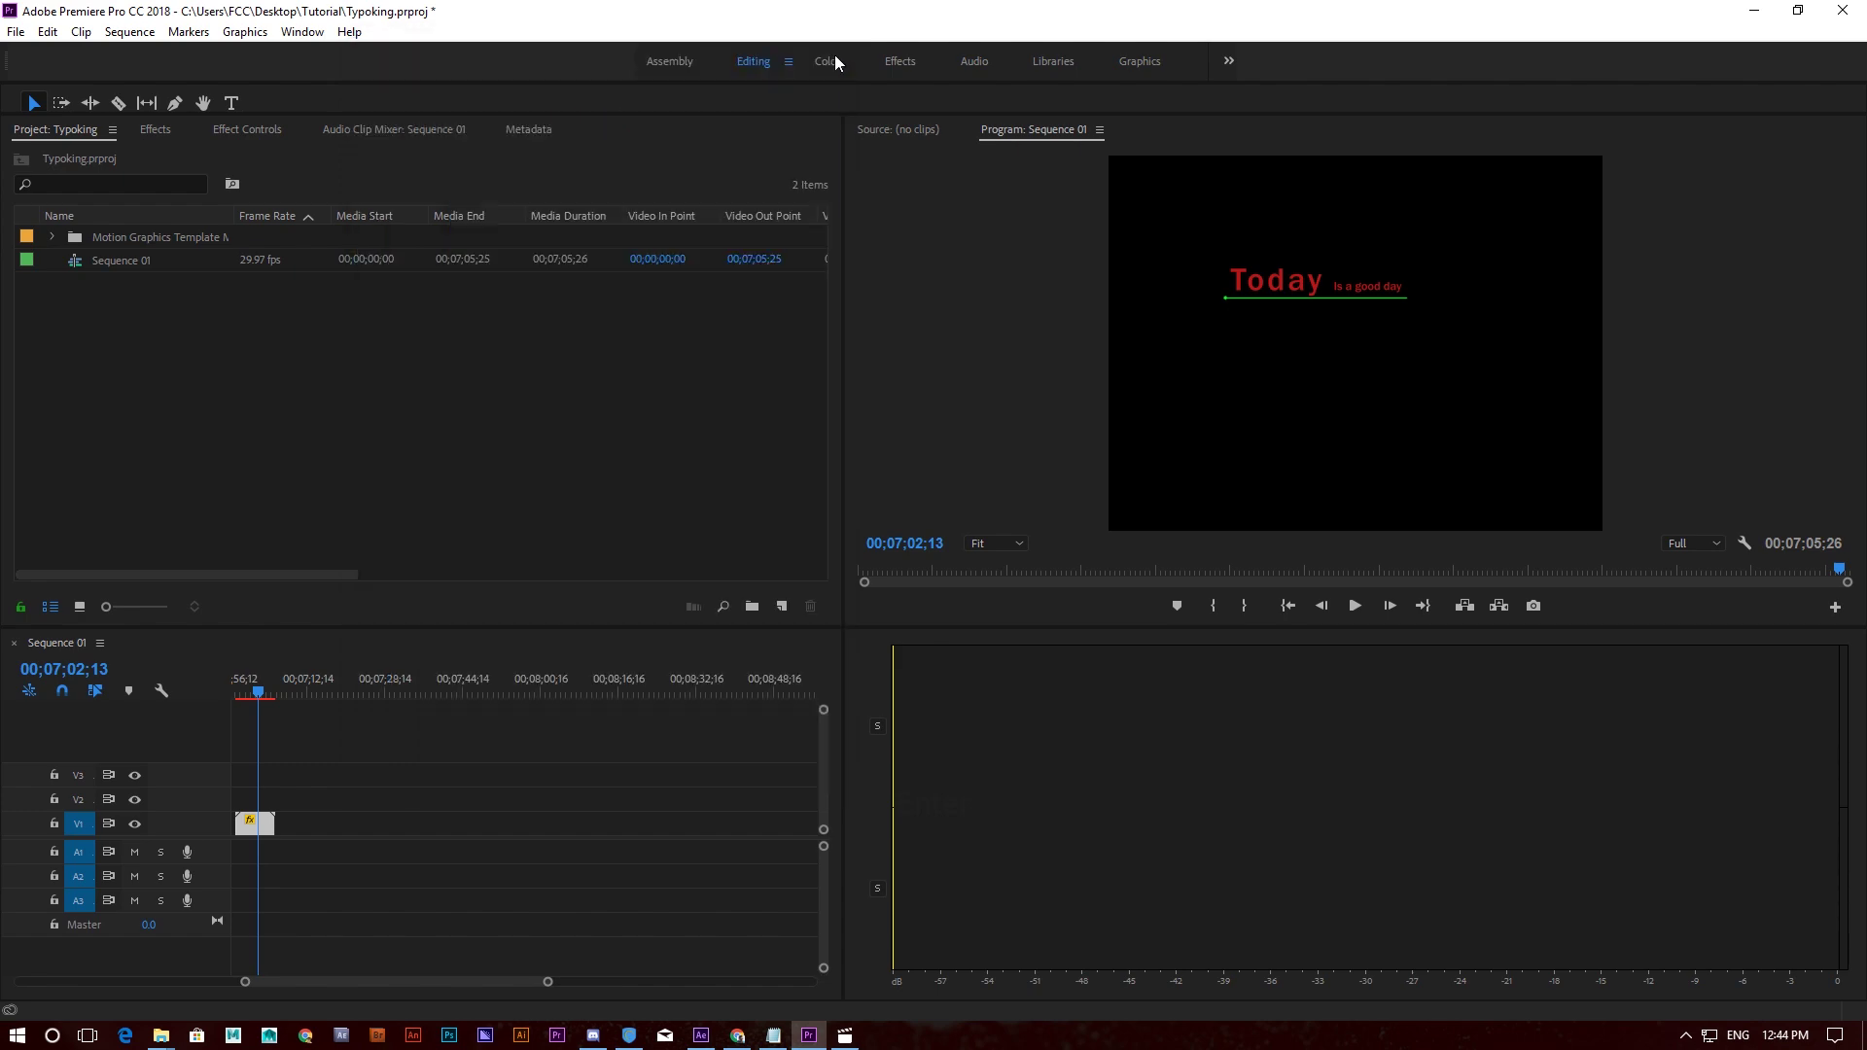